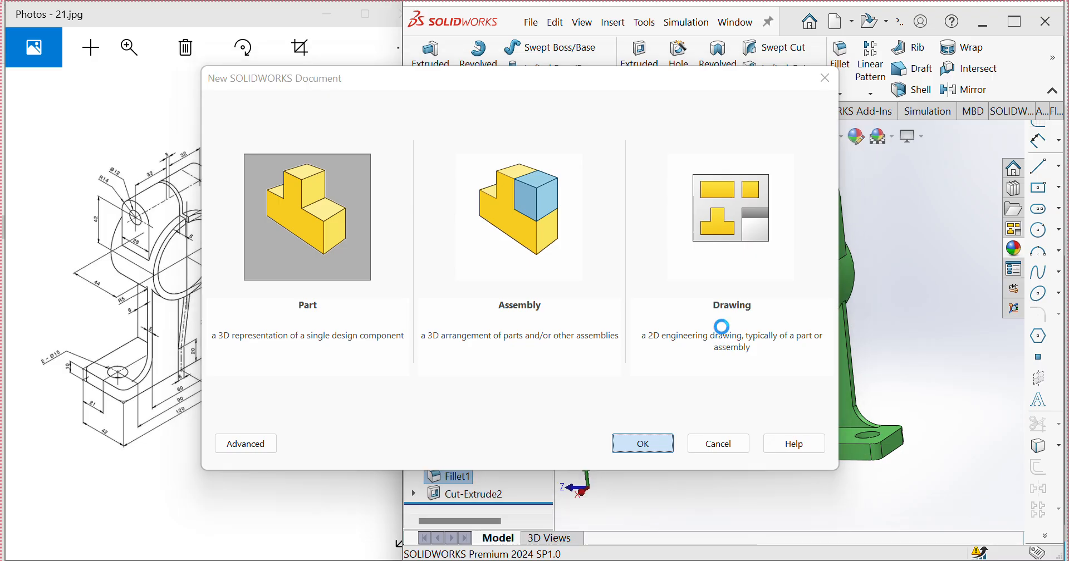
Step: Start a sketch on the Right Plane and draw two concentric circles at the origin, about 151 mm and 114 mm in diameter
left_click(463, 317)
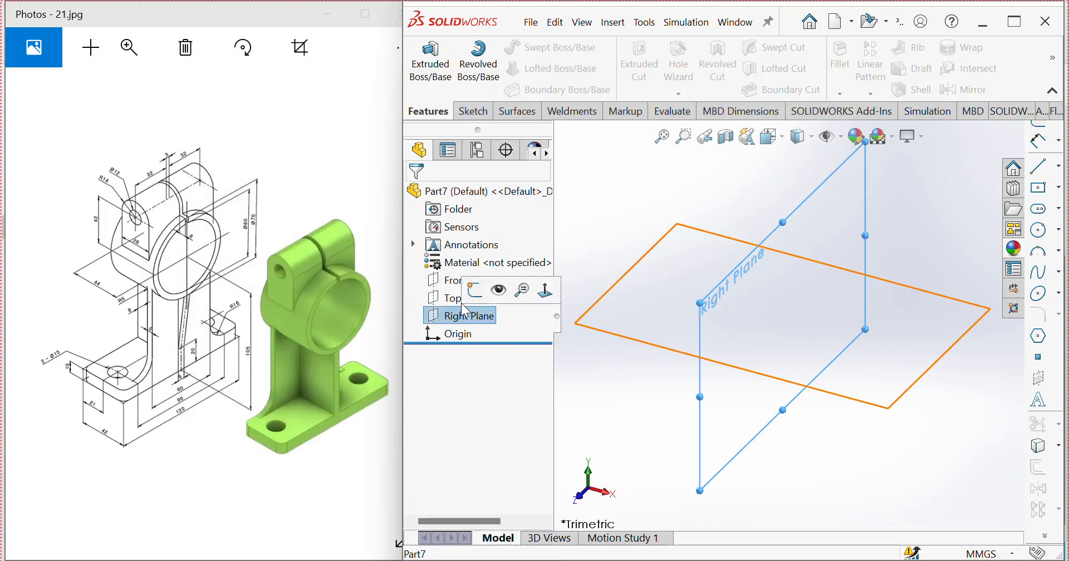
left_click(478, 287)
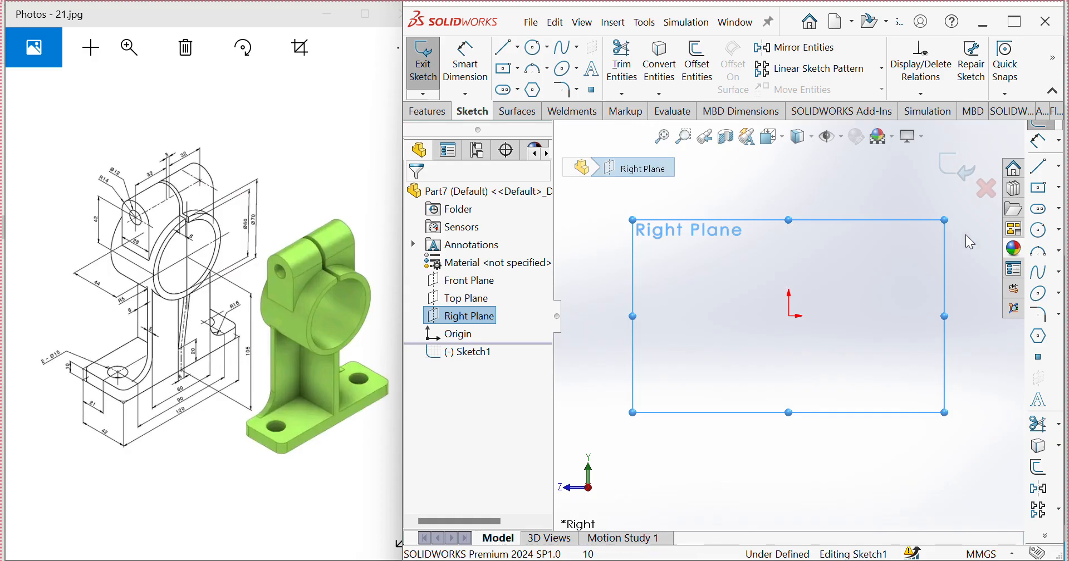
left_click(1047, 235)
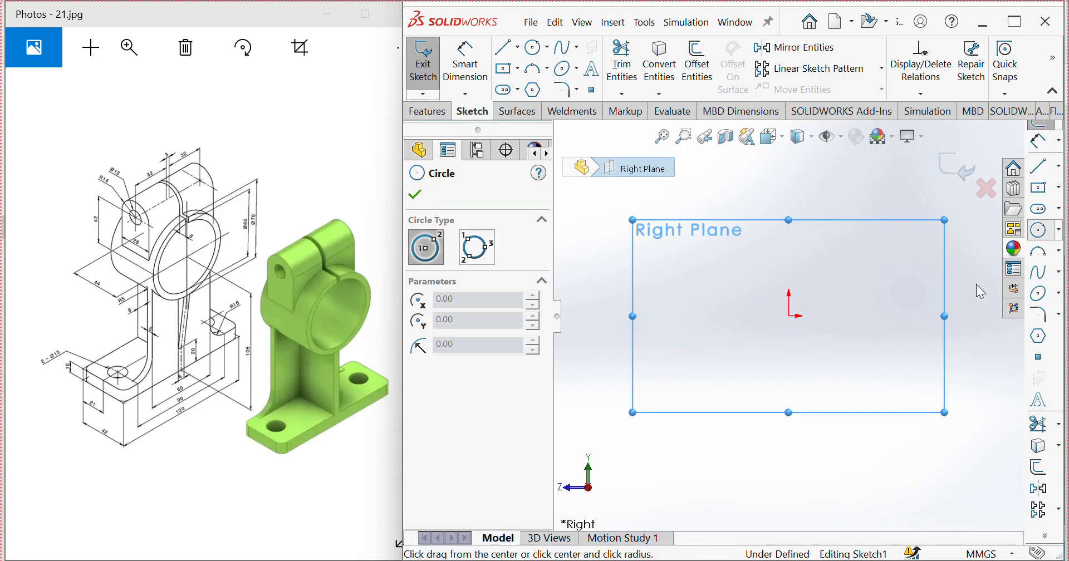
left_click(788, 316)
left_click(763, 446)
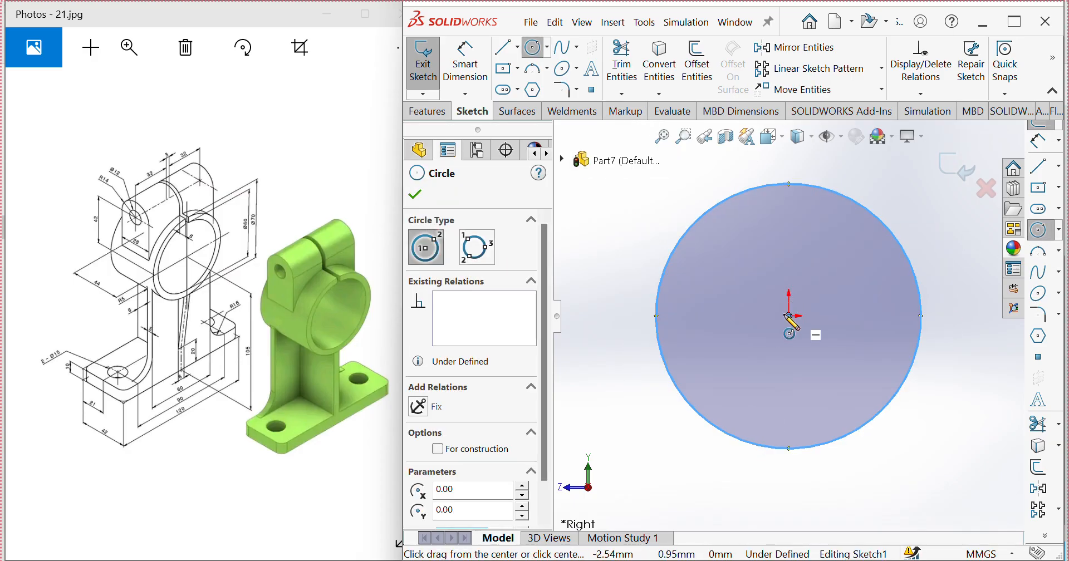
left_click(789, 317)
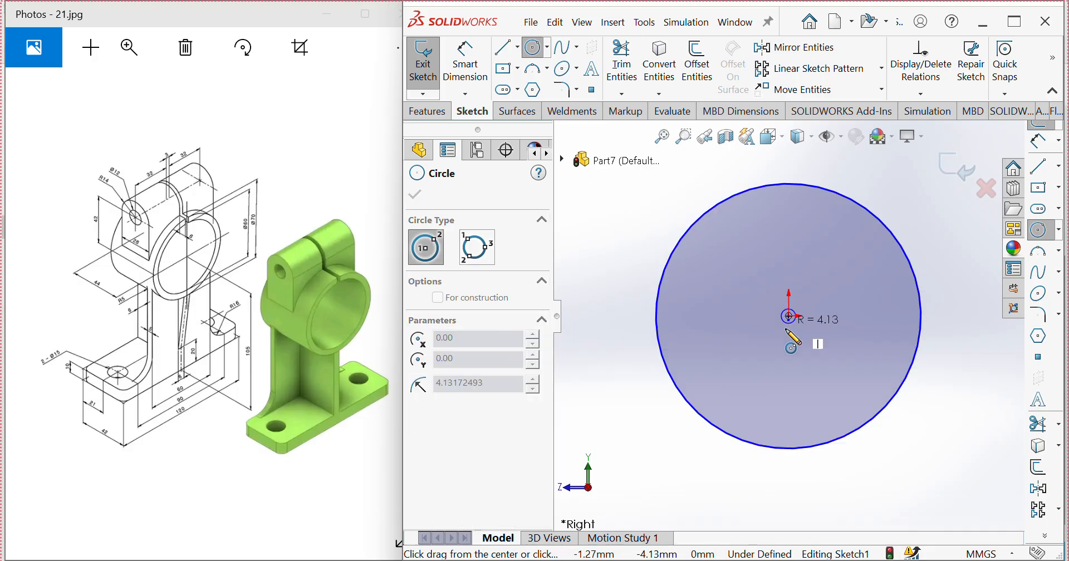
left_click(790, 416)
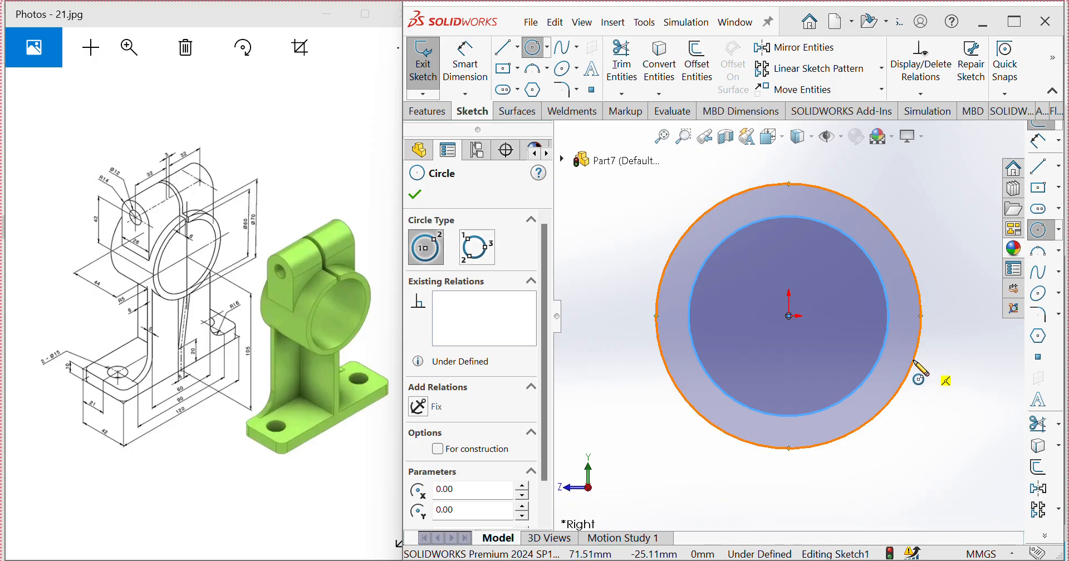
Step: Dimension the outer circle's diameter as 80 mm
left_click(466, 71)
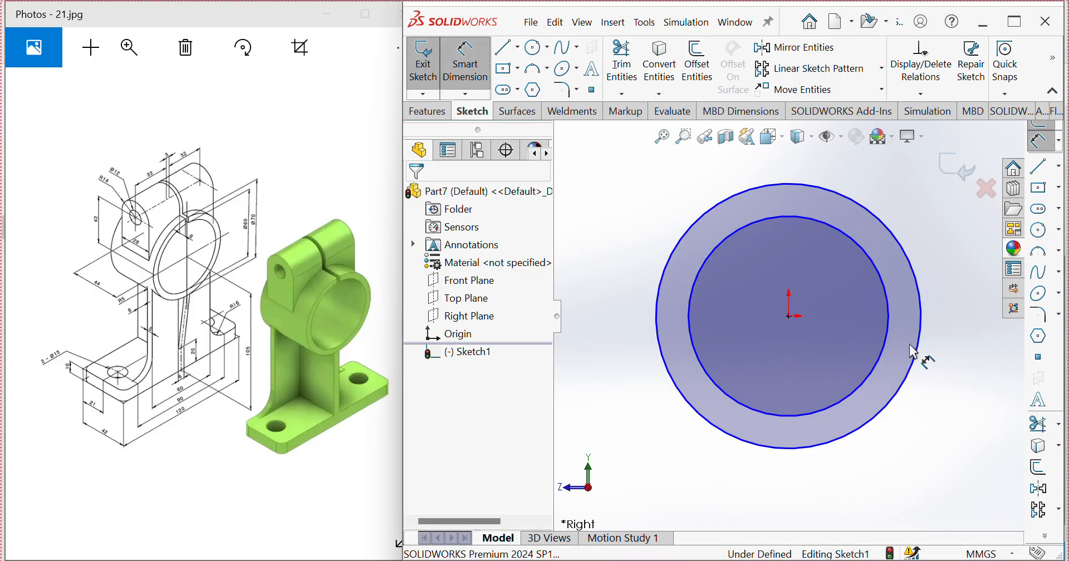
left_click(924, 365)
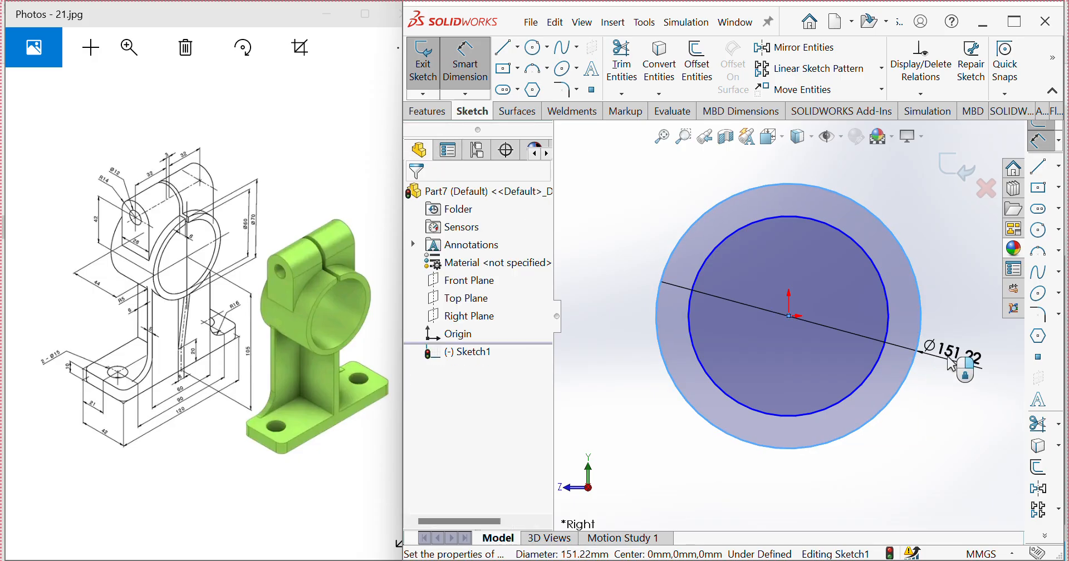
left_click(949, 368)
type("80")
key("Return")
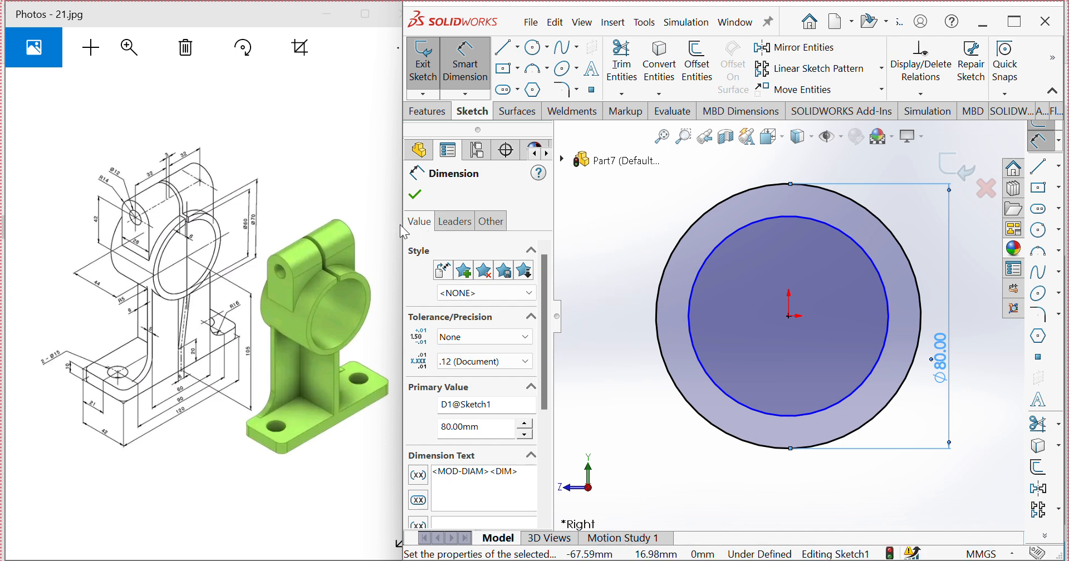
key("Escape")
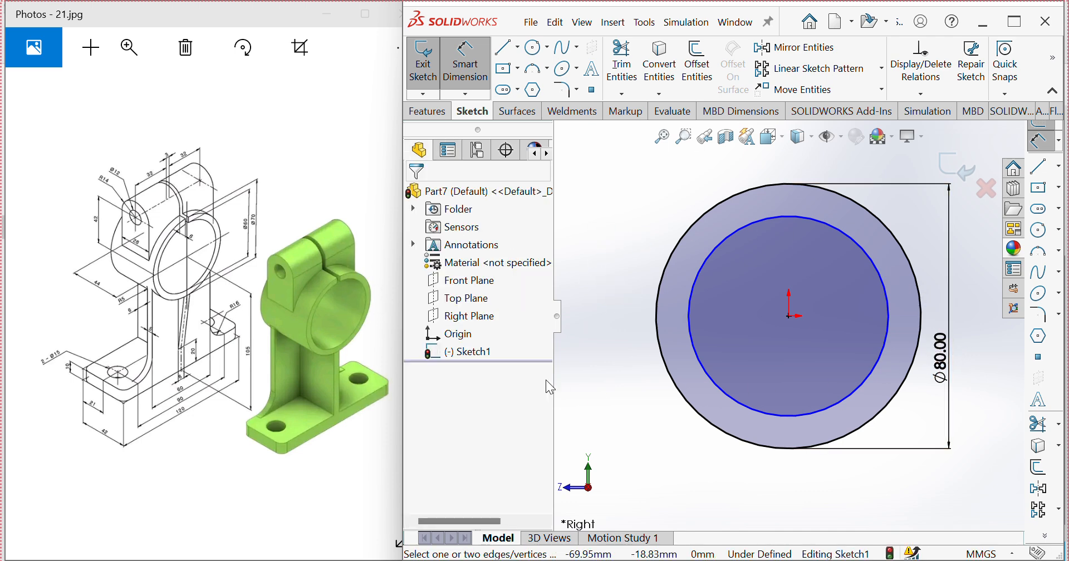
Step: Change the outer circle's diameter dimension to 70 mm
left_click(926, 376)
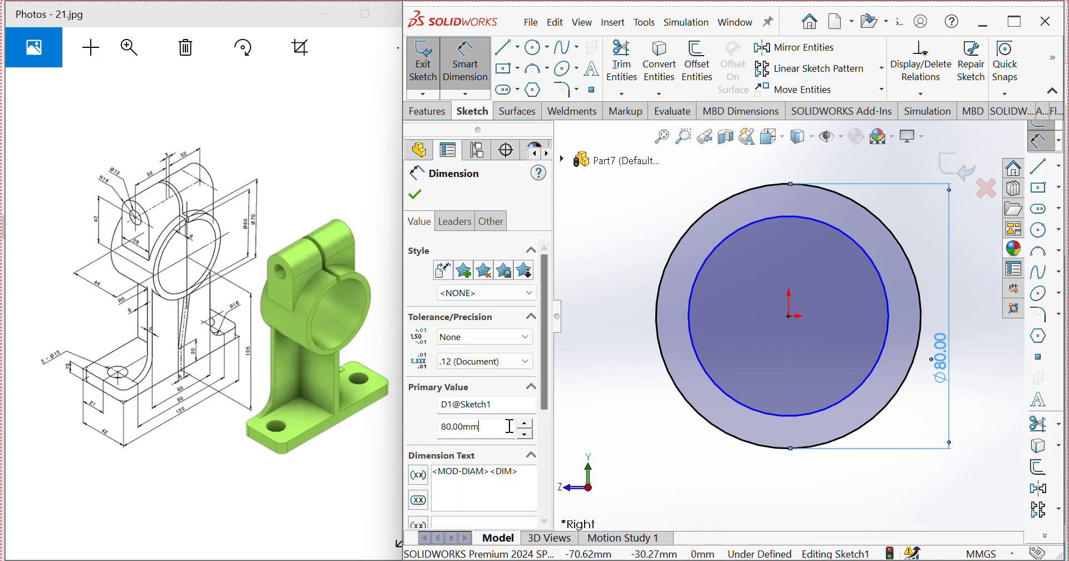
type("70")
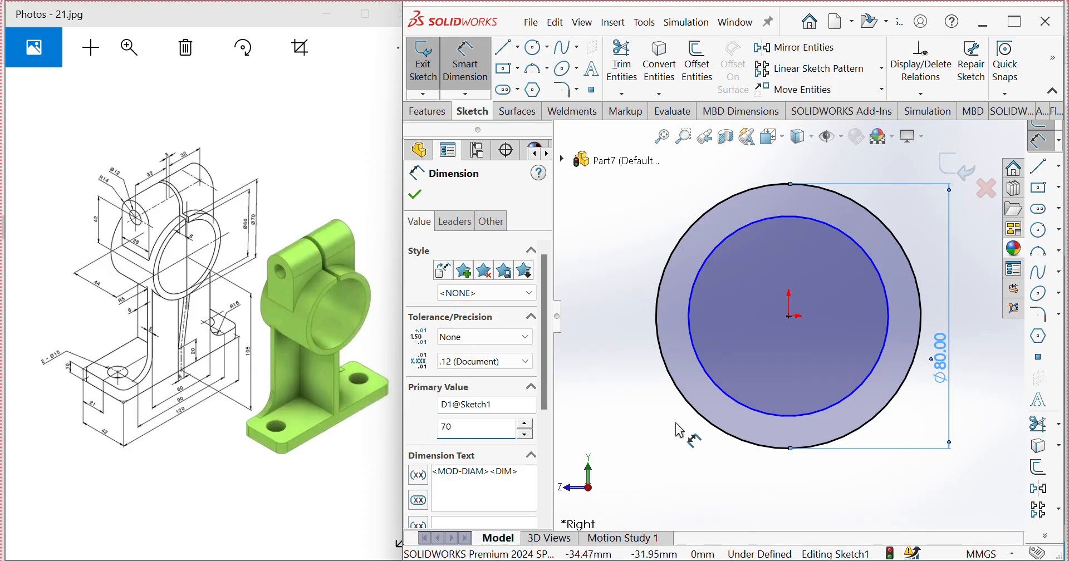
key("Return")
Step: Dimension the inner circle's diameter as 60 mm
left_click(724, 392)
left_click(627, 415)
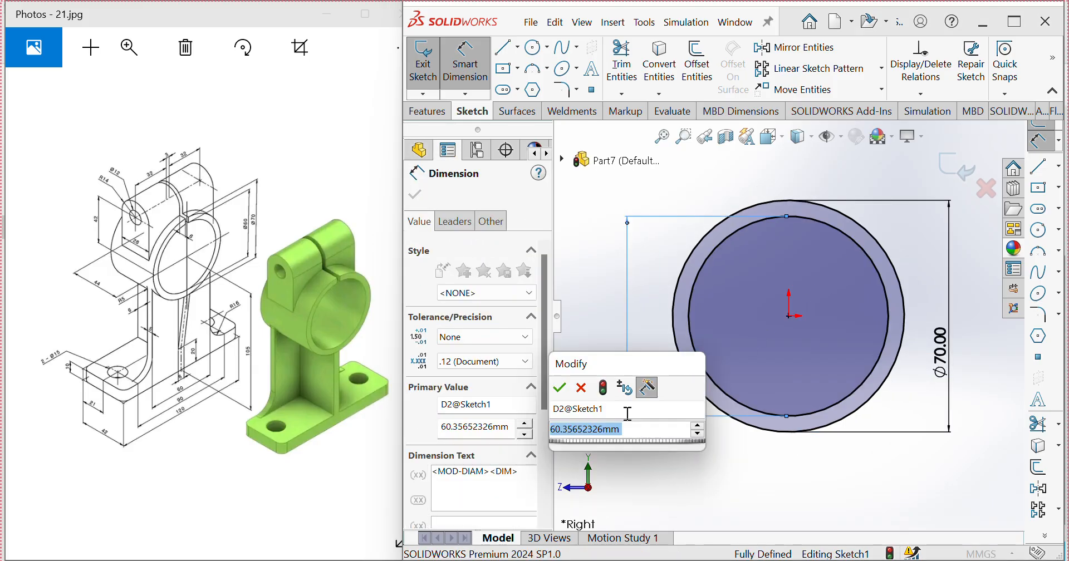
type("60")
left_click(560, 389)
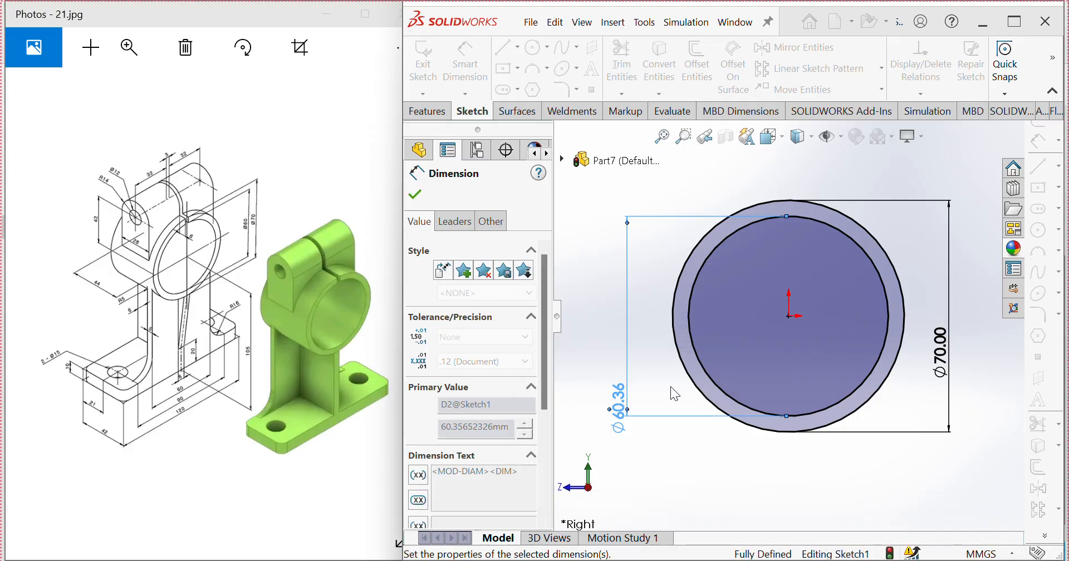
Step: Sketch a narrow vertical center rectangle about 5 mm wide below the origin, with its upper end overlapping the ring between the circles
scroll(810, 359, "up", 1)
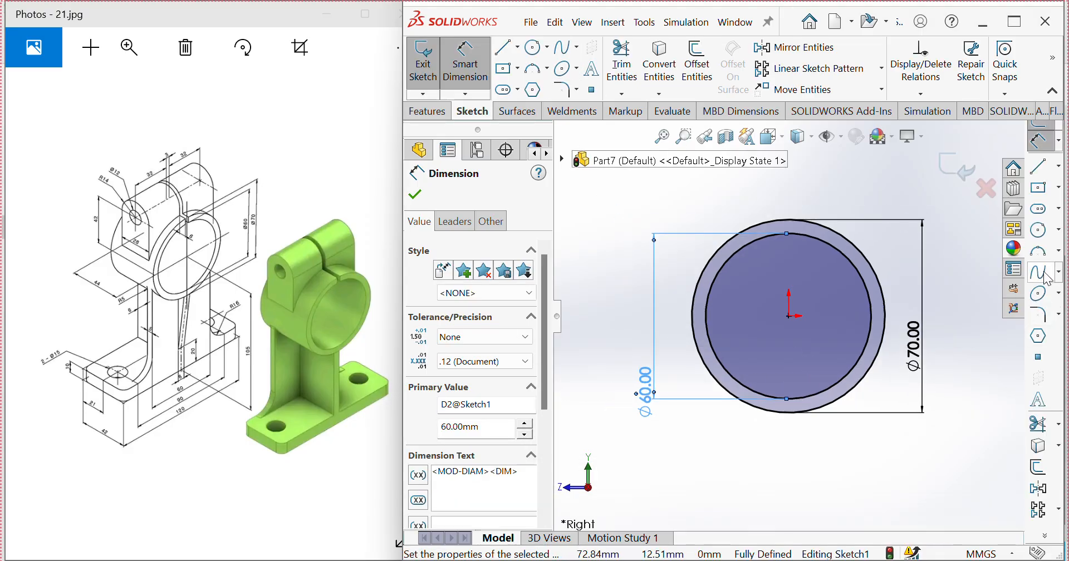
left_click(1059, 189)
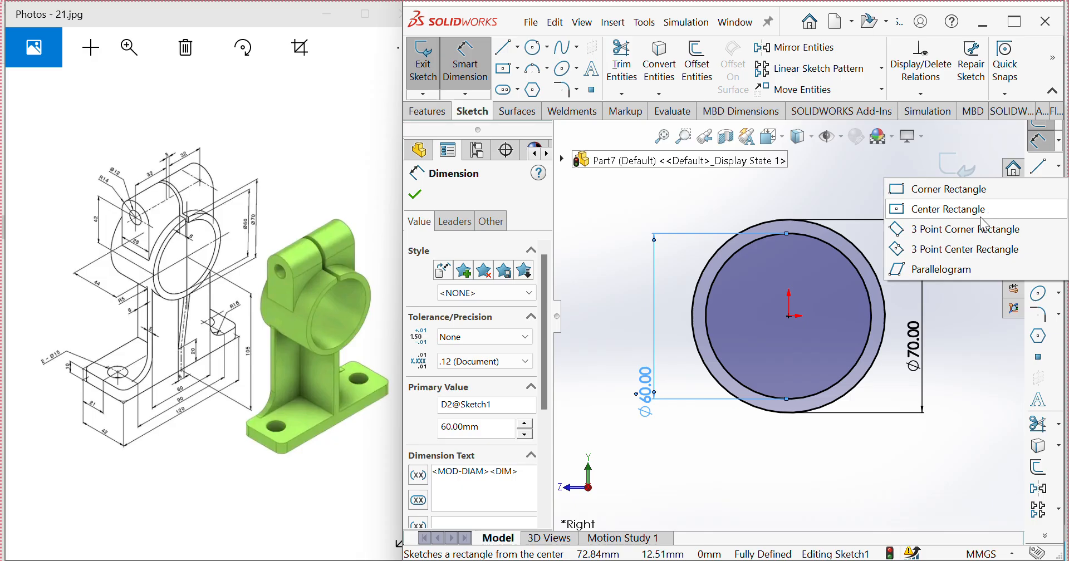
left_click(947, 211)
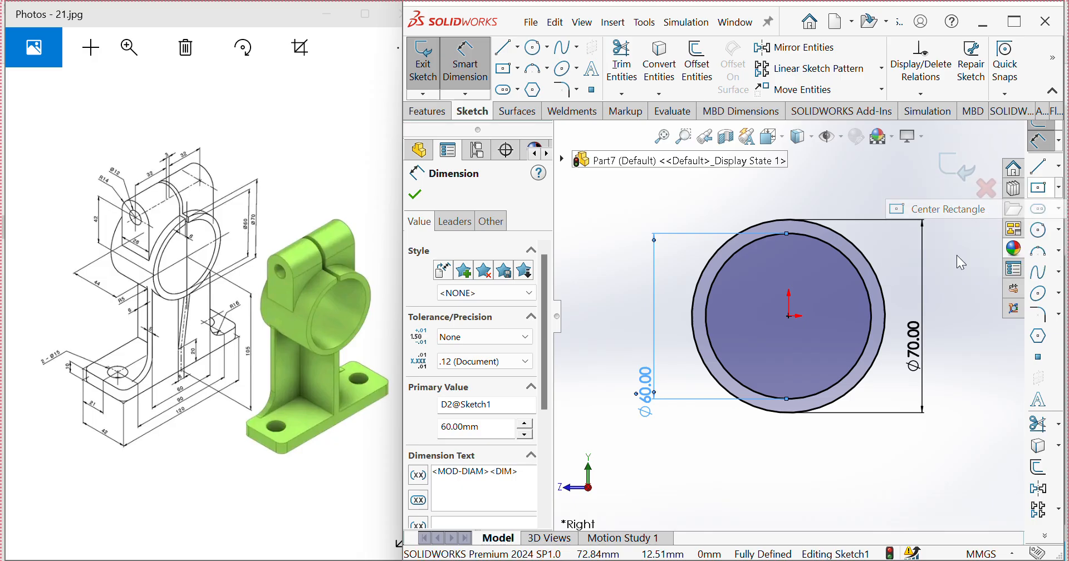
left_click(789, 472)
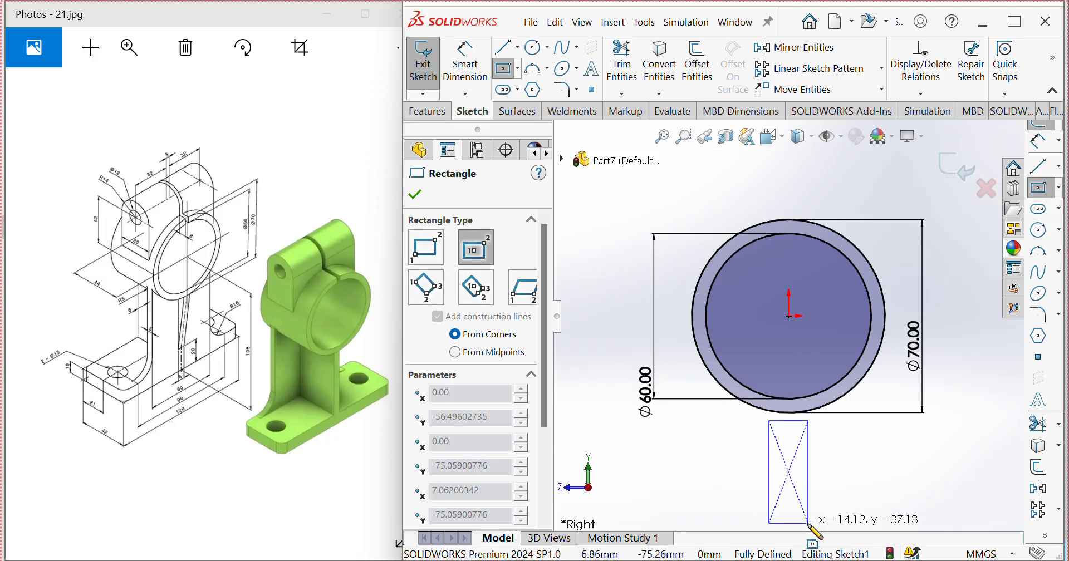
scroll(795, 508, "up", 2)
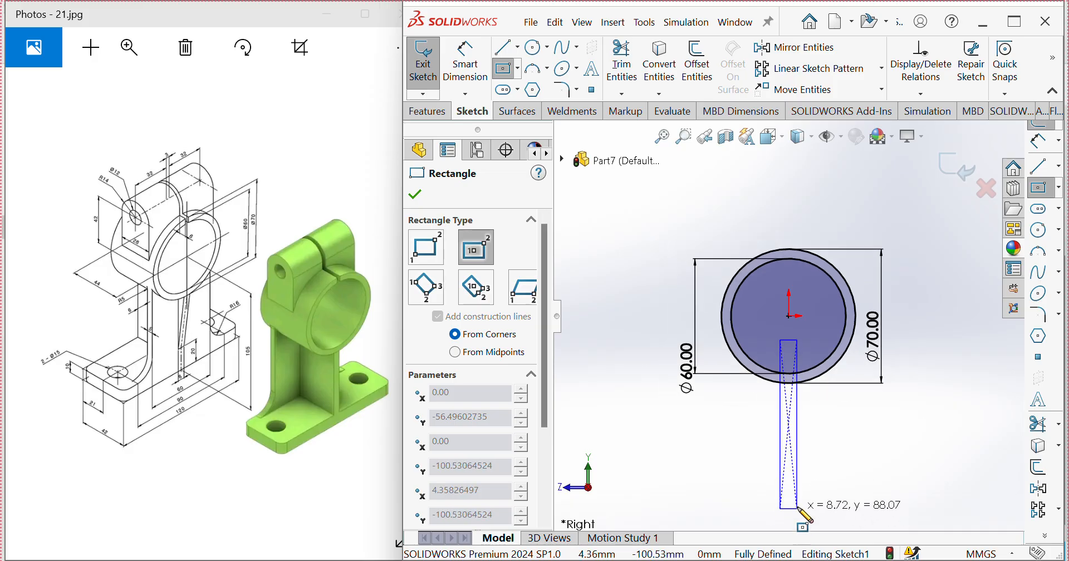
left_click(795, 472)
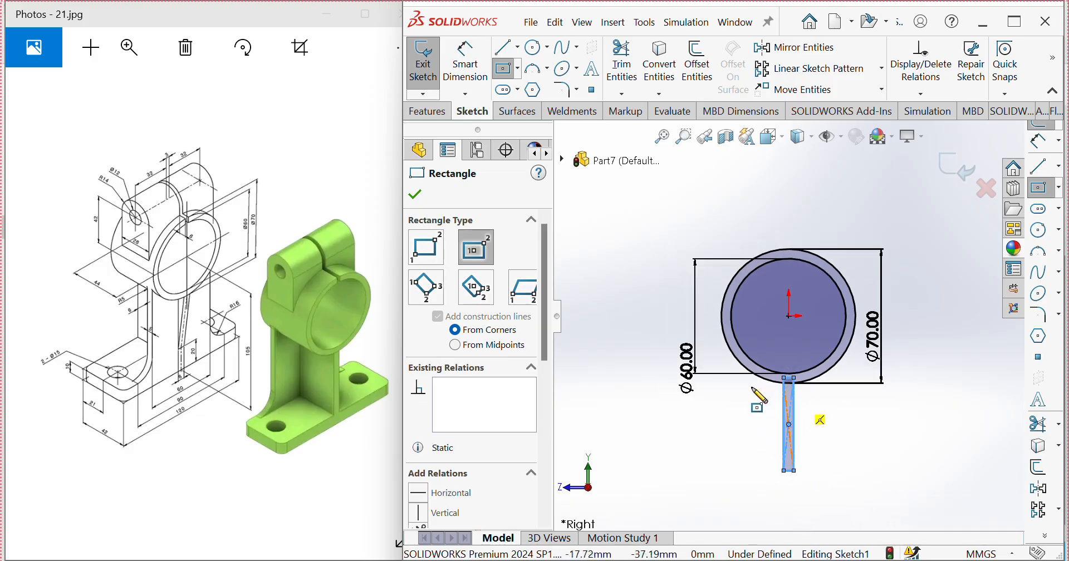
key("Escape")
Step: Dimension the narrow vertical rectangle's lower edge to a width of 6 mm
left_click(484, 88)
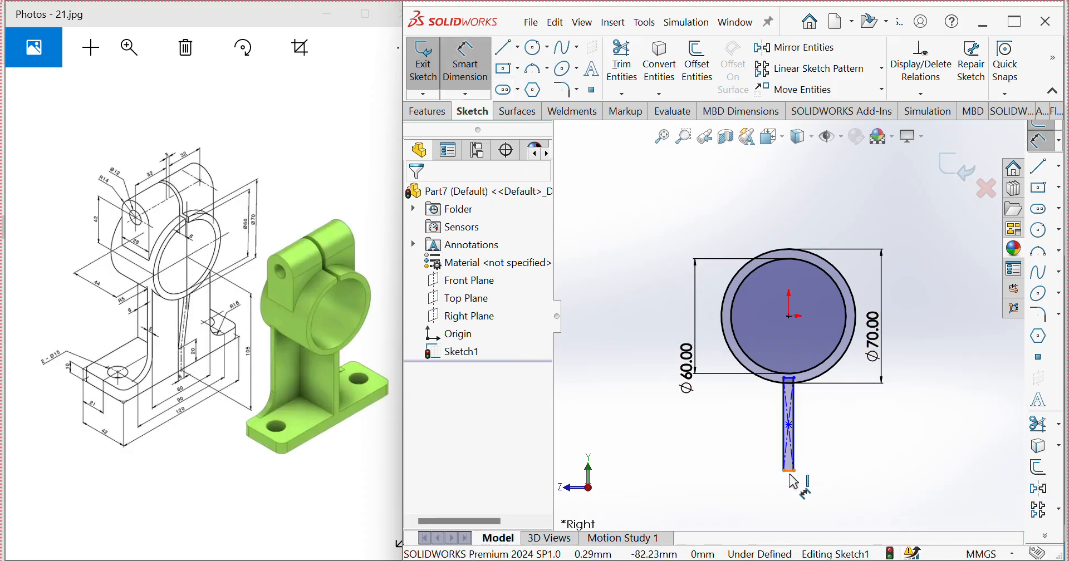
left_click(791, 472)
left_click(742, 499)
type("6")
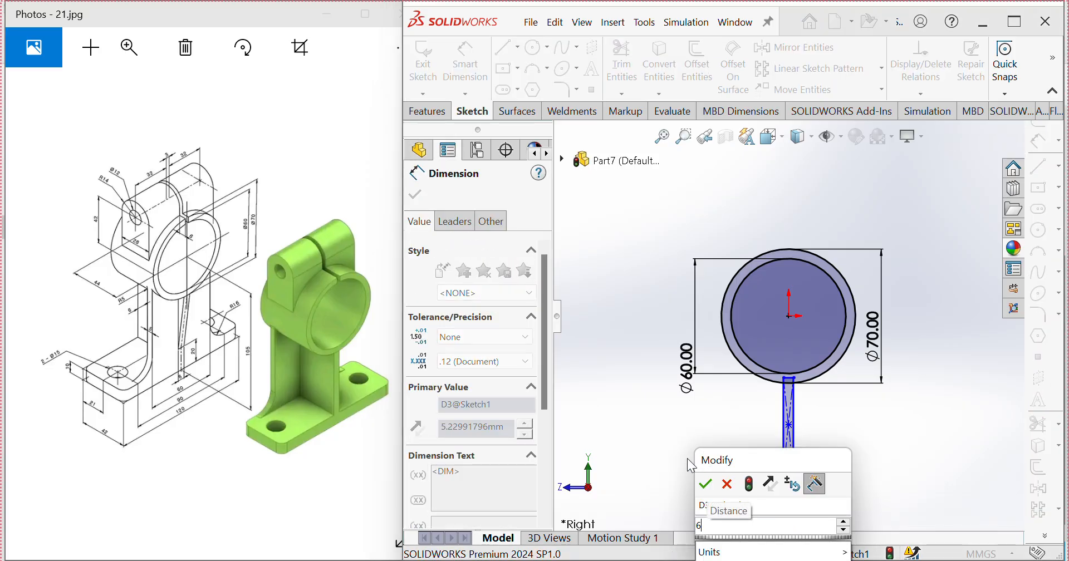
left_click(727, 485)
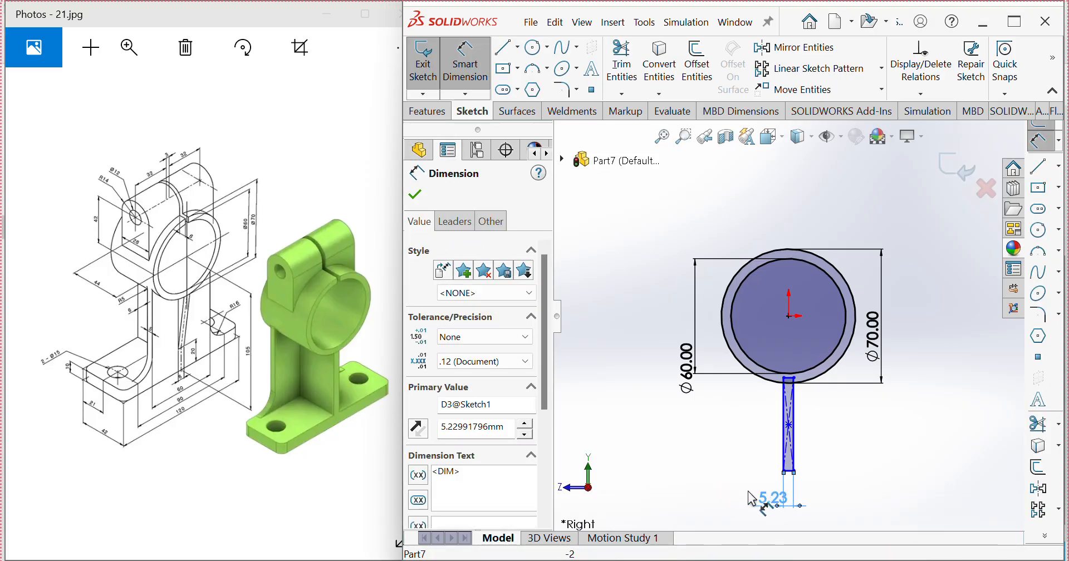
type("6")
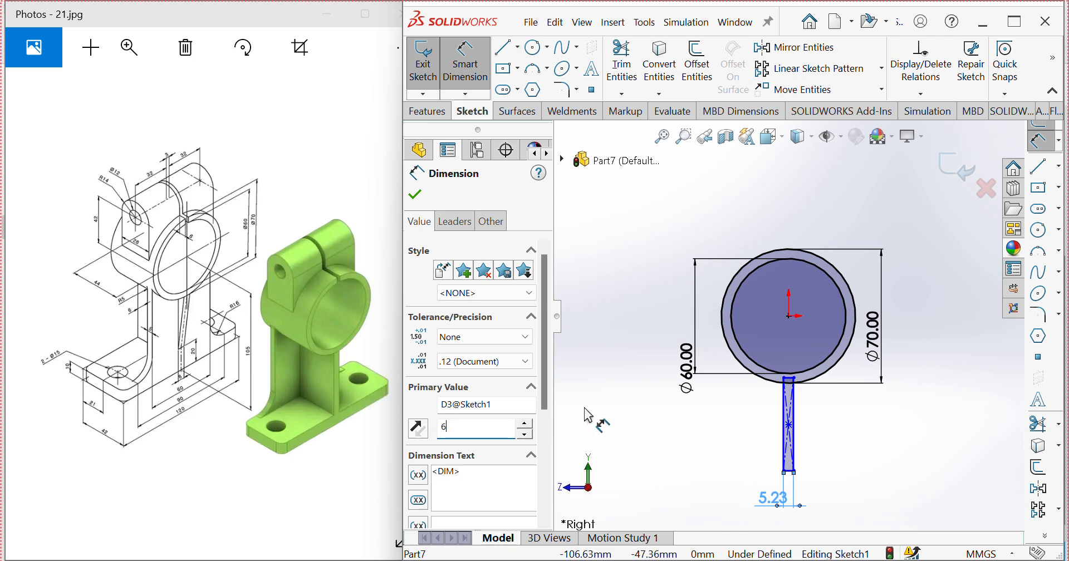
left_click(439, 152)
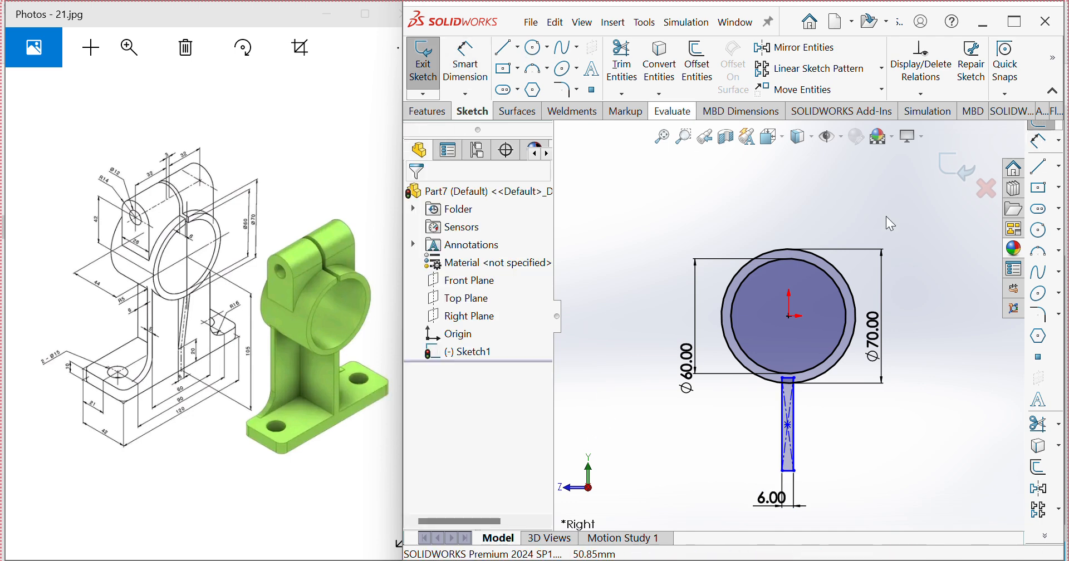
Step: Sketch a center rectangle about 109 mm wide and 14 mm high for the base, directly beneath the vertical web
left_click(1058, 192)
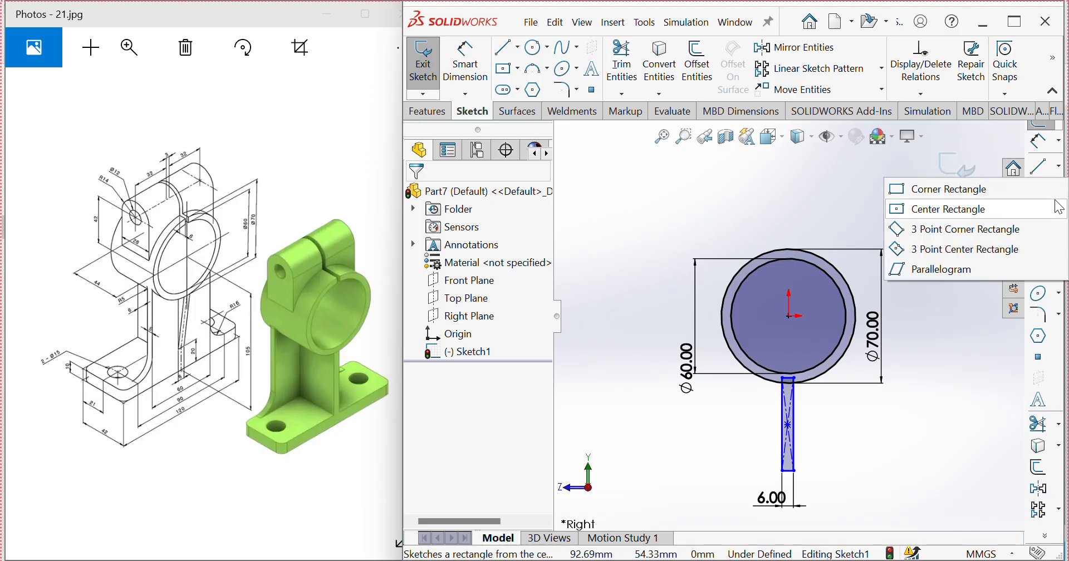
left_click(952, 210)
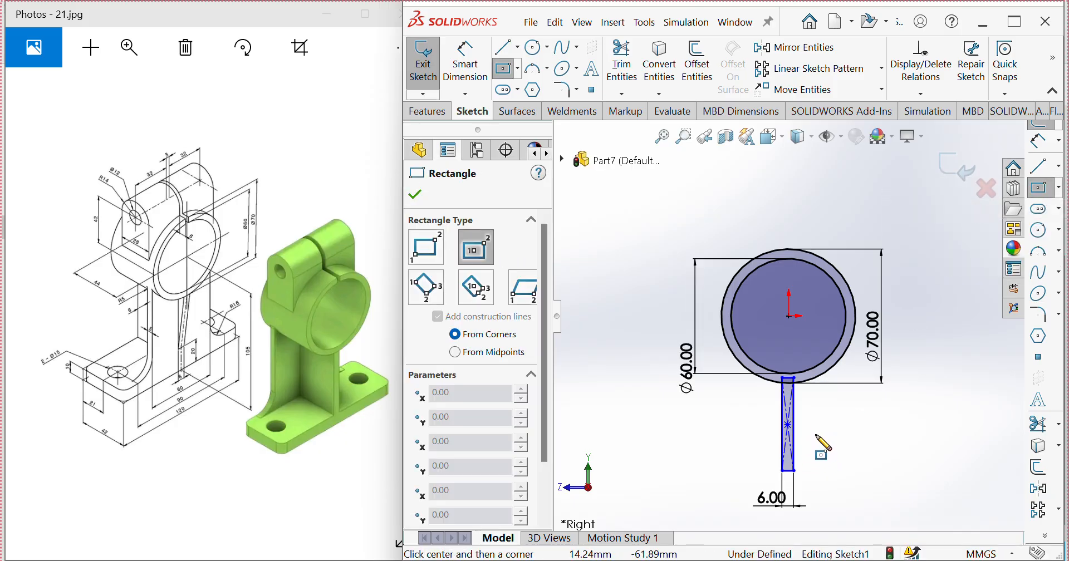
scroll(802, 441, "down", 4)
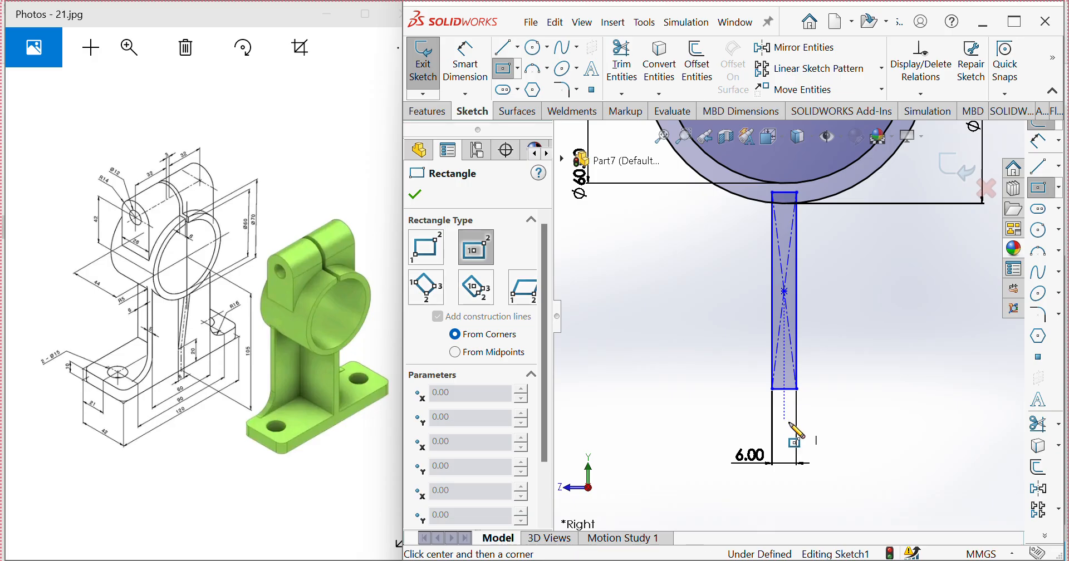
left_click(784, 419)
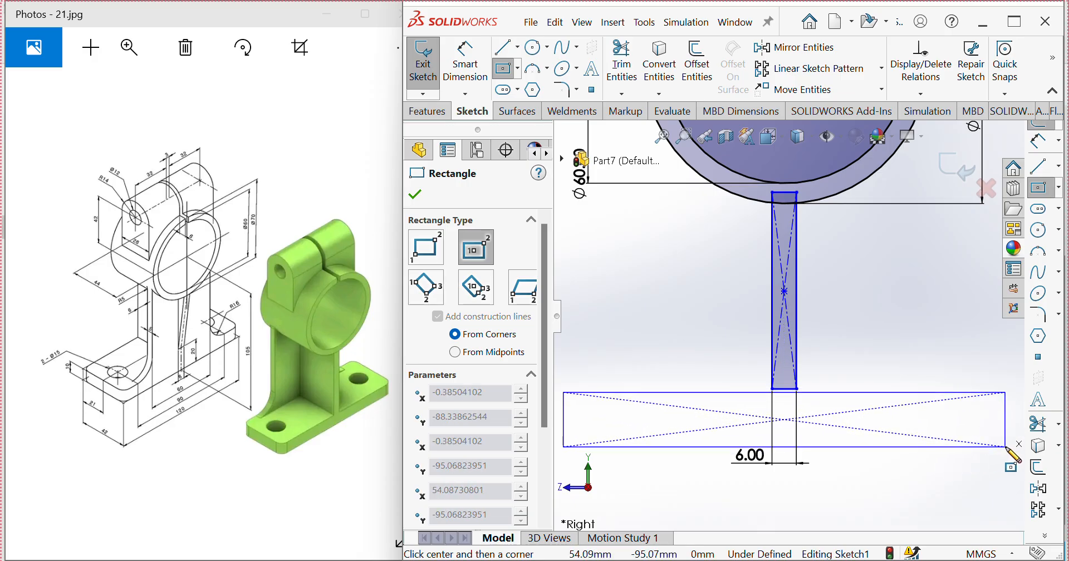
left_click(1006, 447)
key("z")
key("Escape")
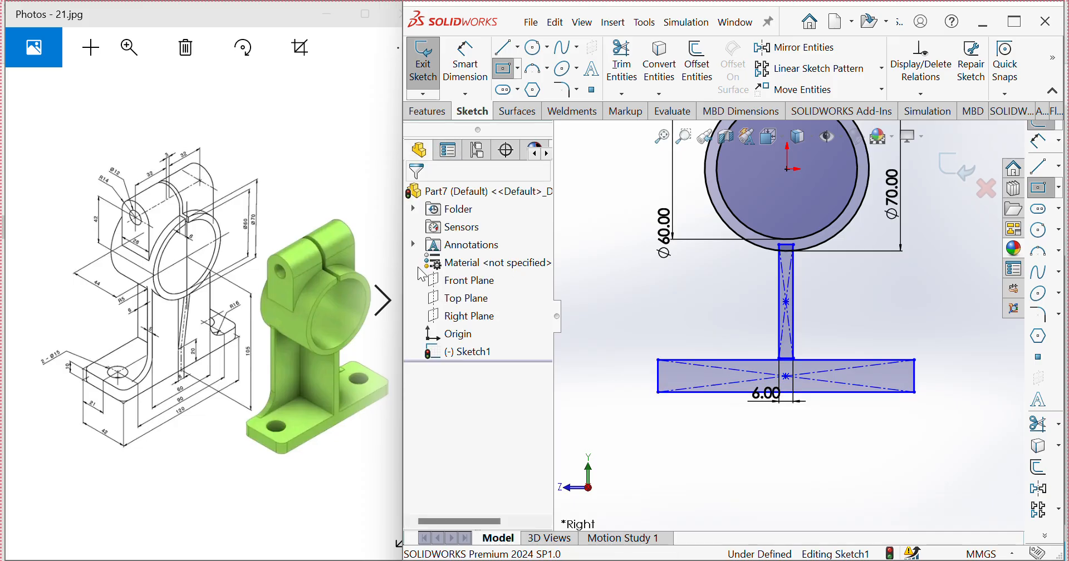
Step: Dimension the base rectangle's lower edge to a length of 120 mm
left_click(465, 63)
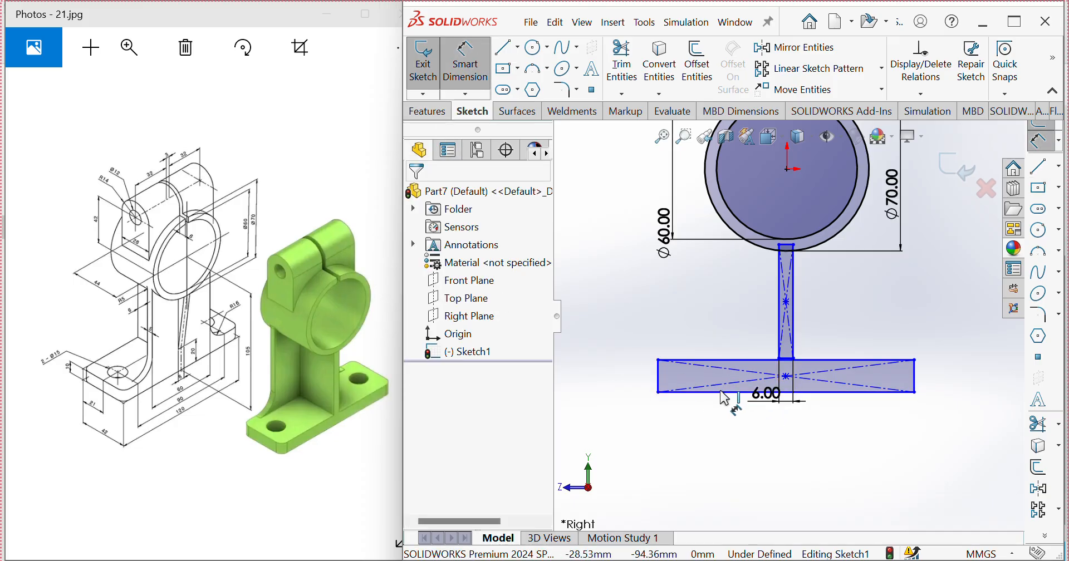
left_click(724, 393)
left_click(723, 467)
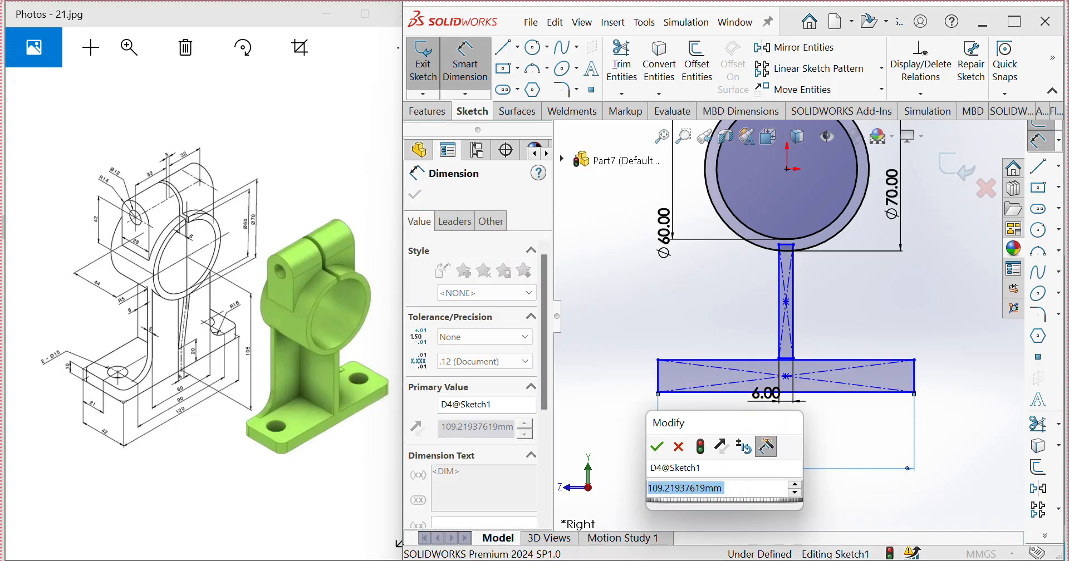
type("120")
left_click(657, 447)
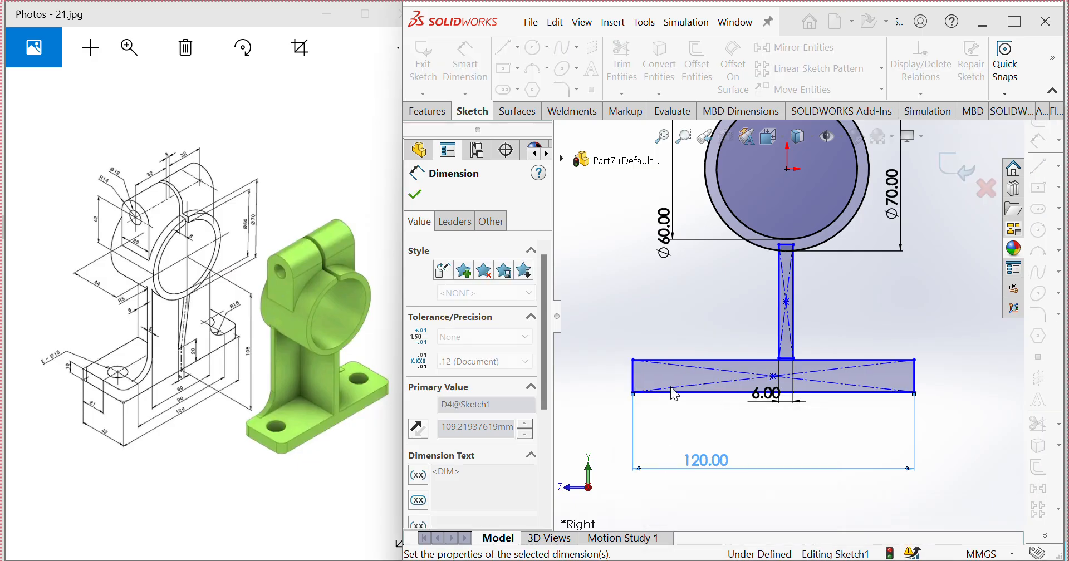
Step: Dimension the base rectangle's end edge to a height of 10 mm
left_click(633, 376)
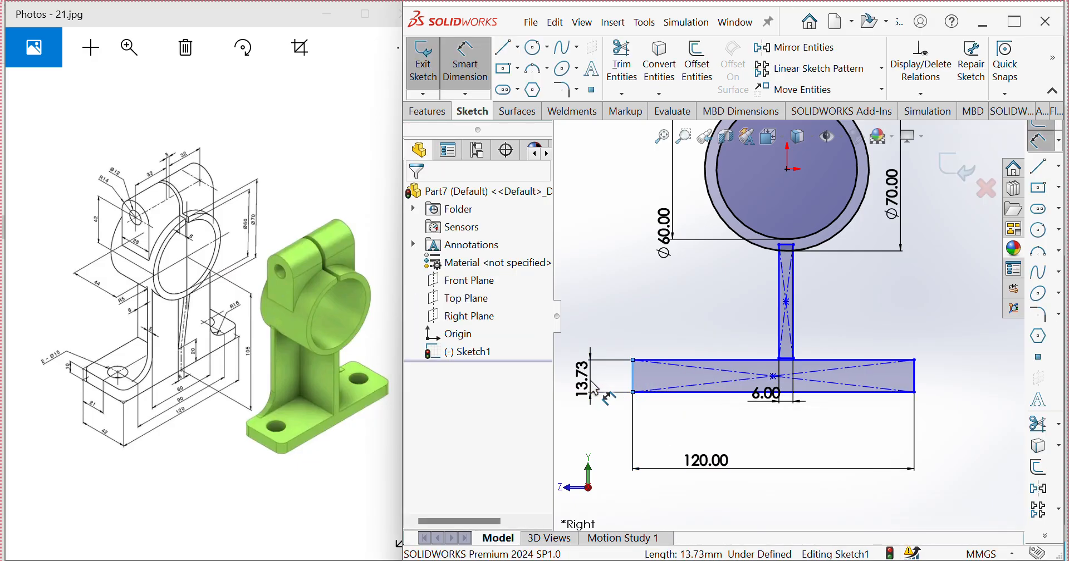
left_click(595, 388)
type("10")
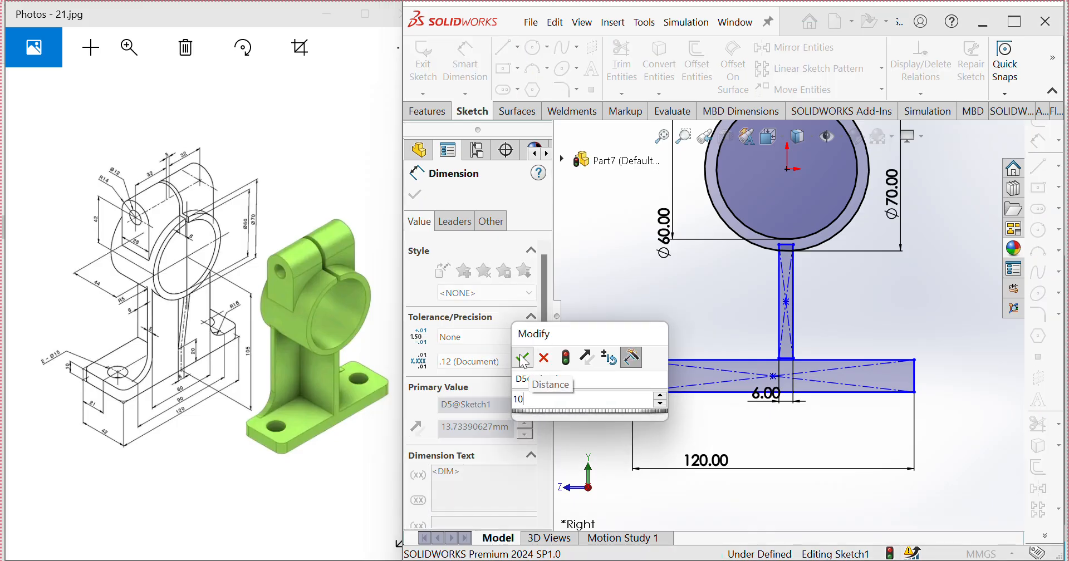
left_click(522, 358)
key("Escape")
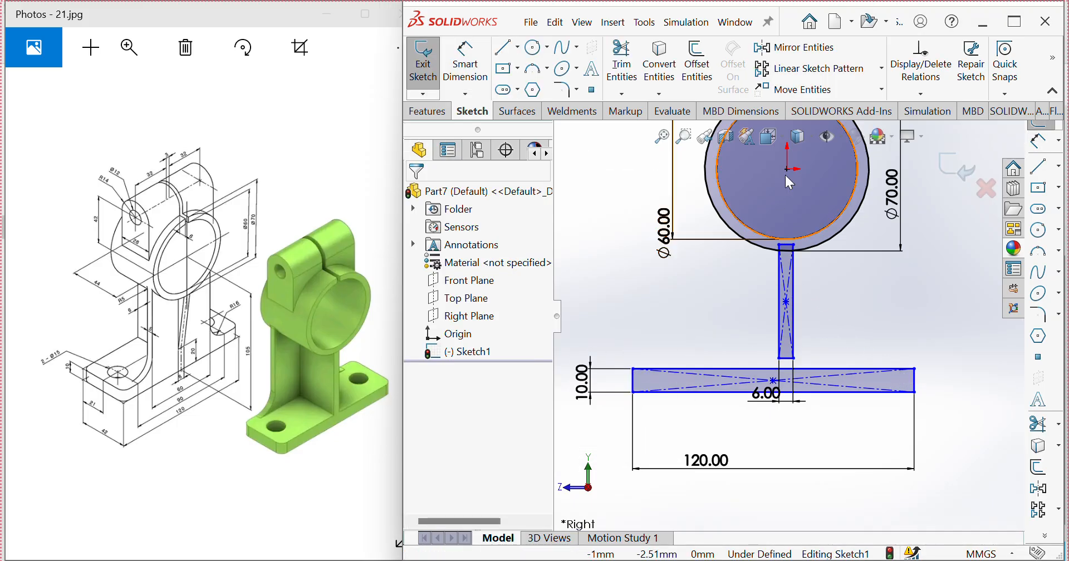
Step: Add a vertical relation between the origin and the base rectangle's center point
left_click(788, 167)
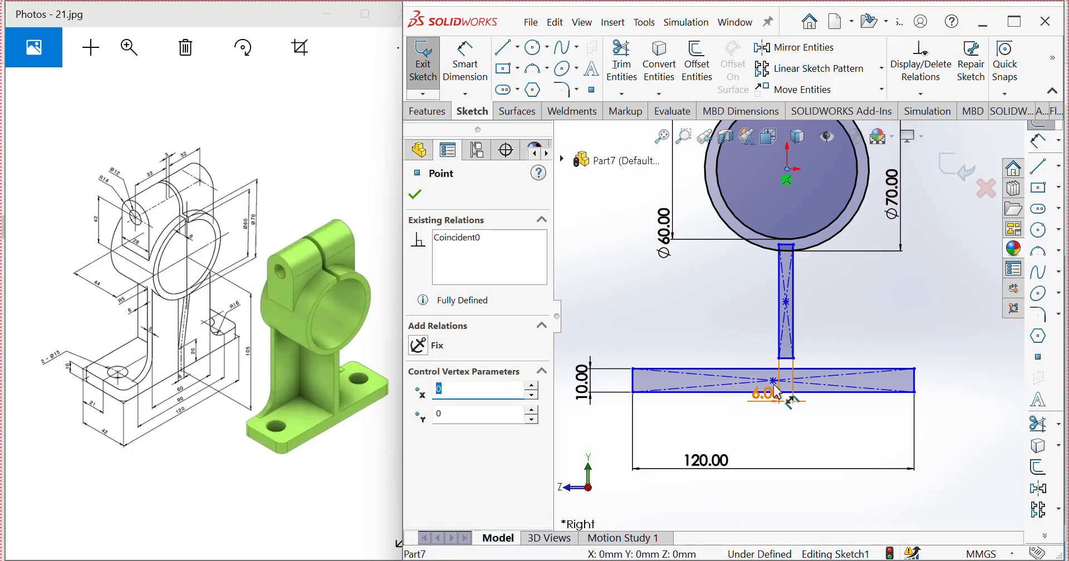
key("Escape")
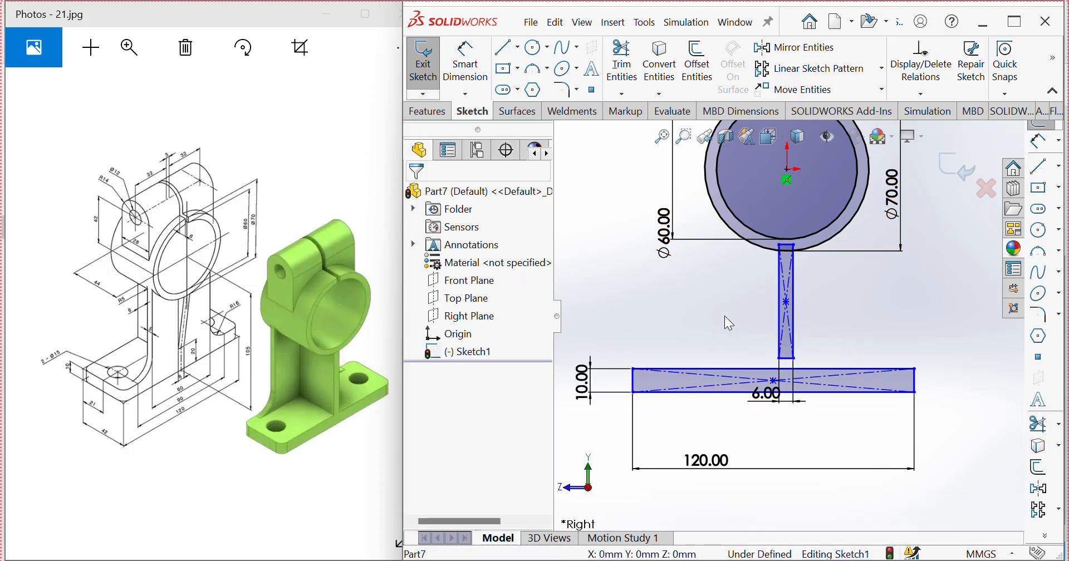
left_click(789, 172)
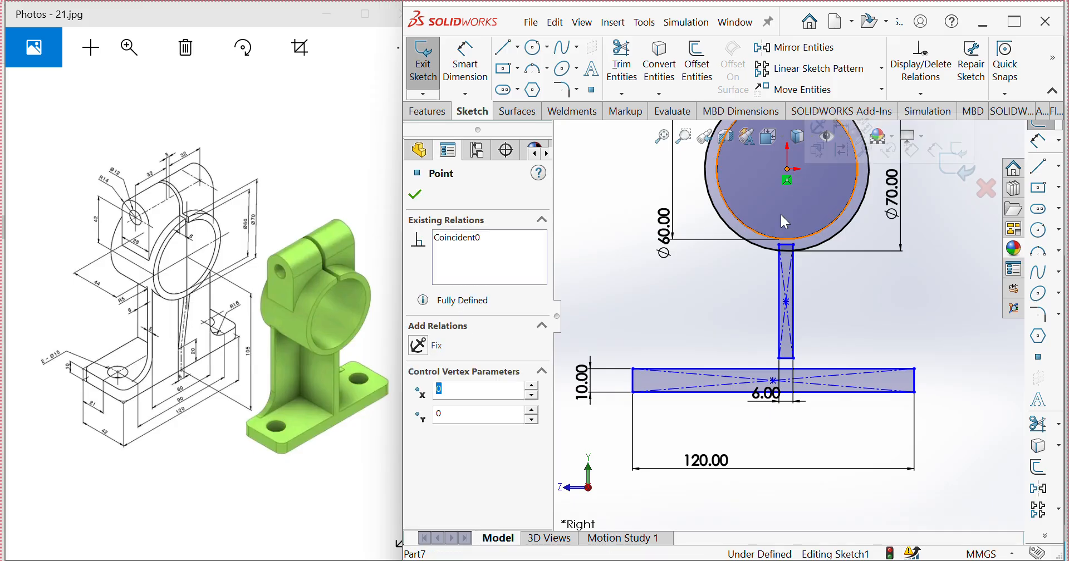
left_click(773, 381, "ctrl")
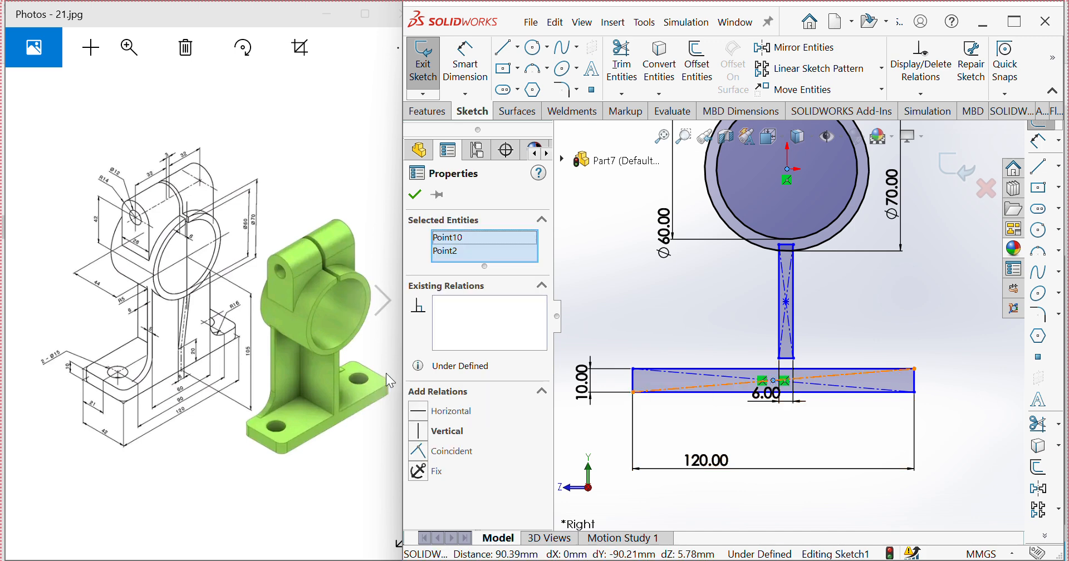
left_click(421, 430)
left_click(900, 282)
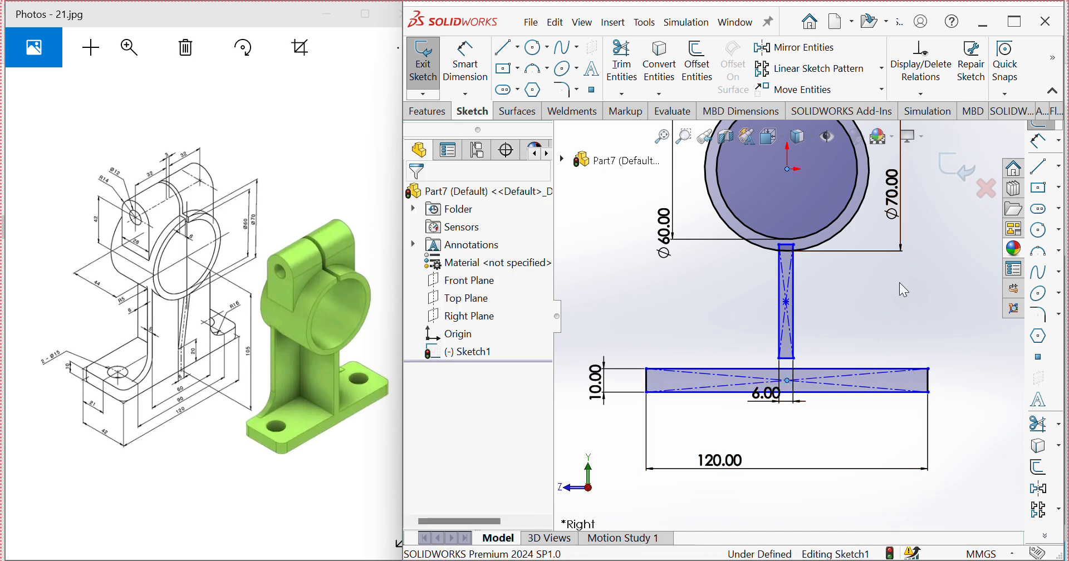
Step: Add a vertical relation between the origin and the narrow web rectangle's center point
left_click(788, 169)
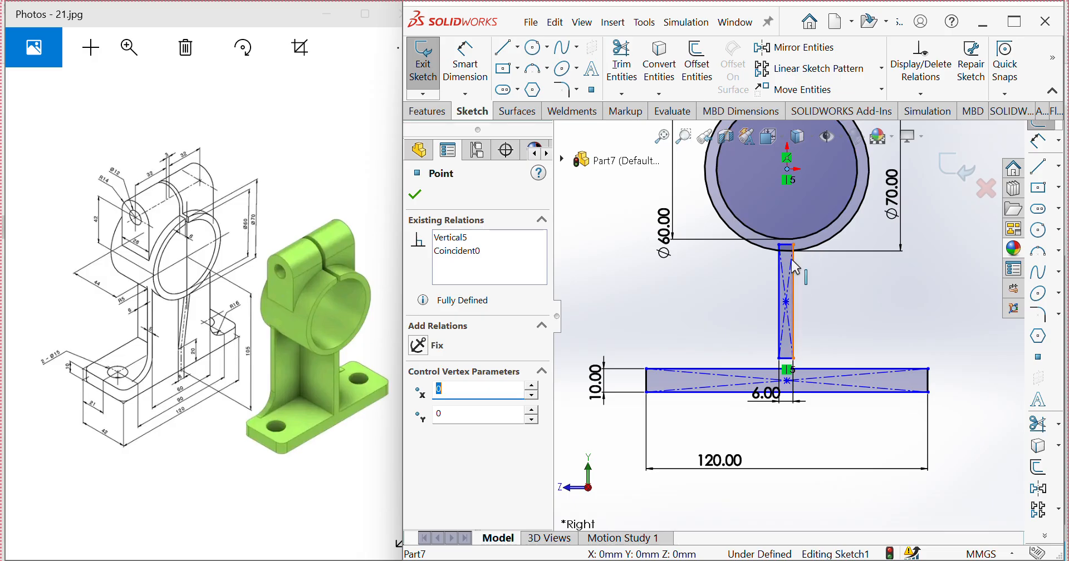
left_click(786, 302, "ctrl")
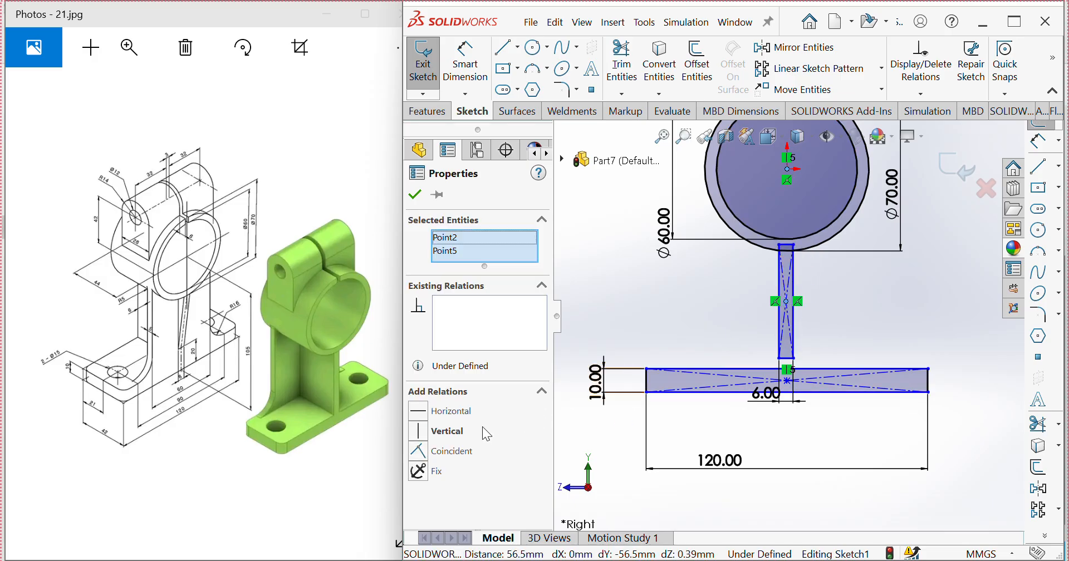
left_click(419, 431)
left_click(710, 330)
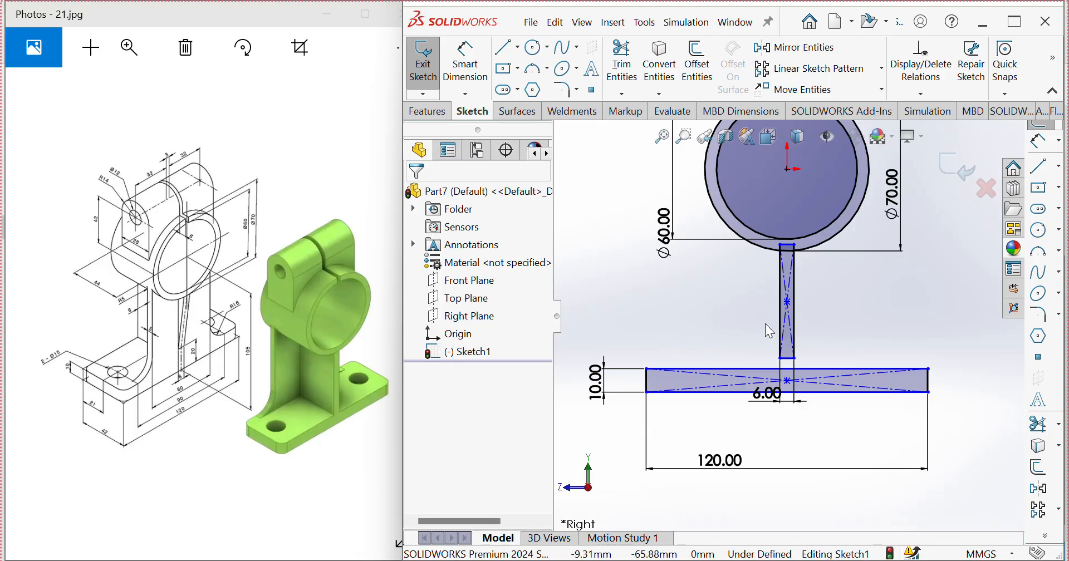
Step: Dimension the vertical distance from the origin to the base rectangle's lower edge as 105 mm
left_click(466, 64)
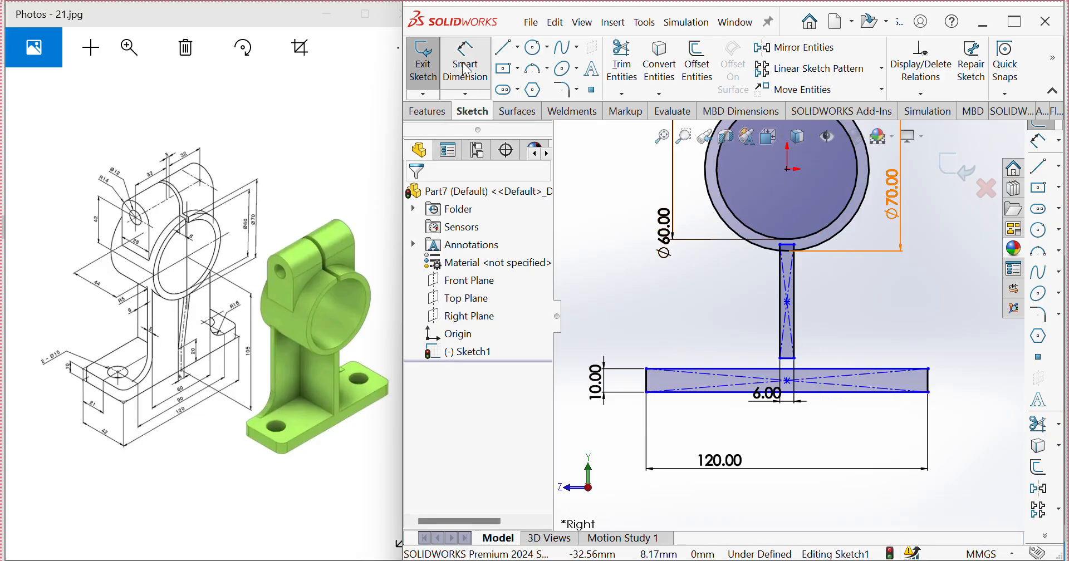
left_click(789, 170)
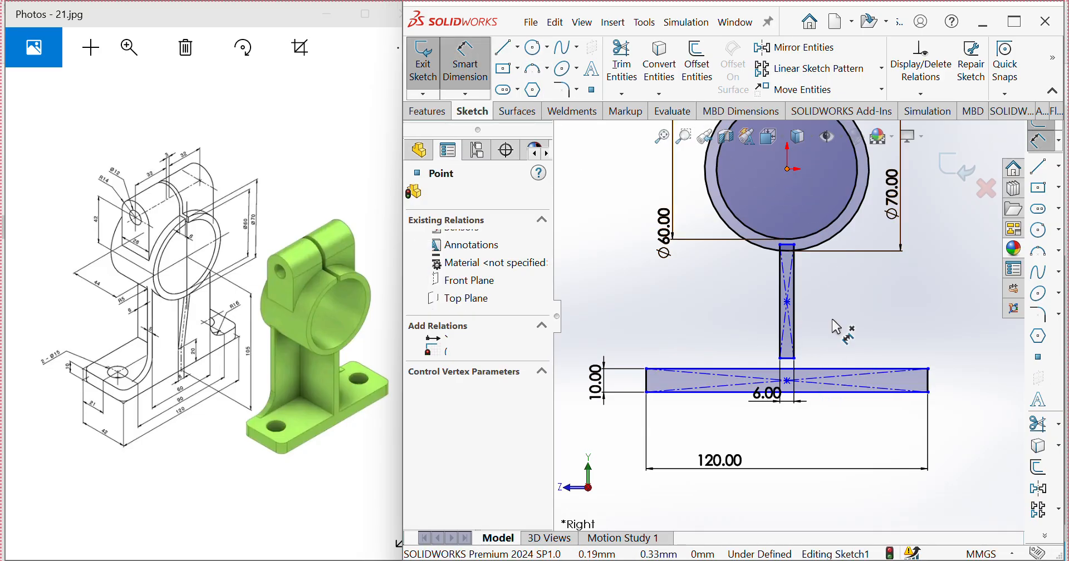
left_click(834, 392)
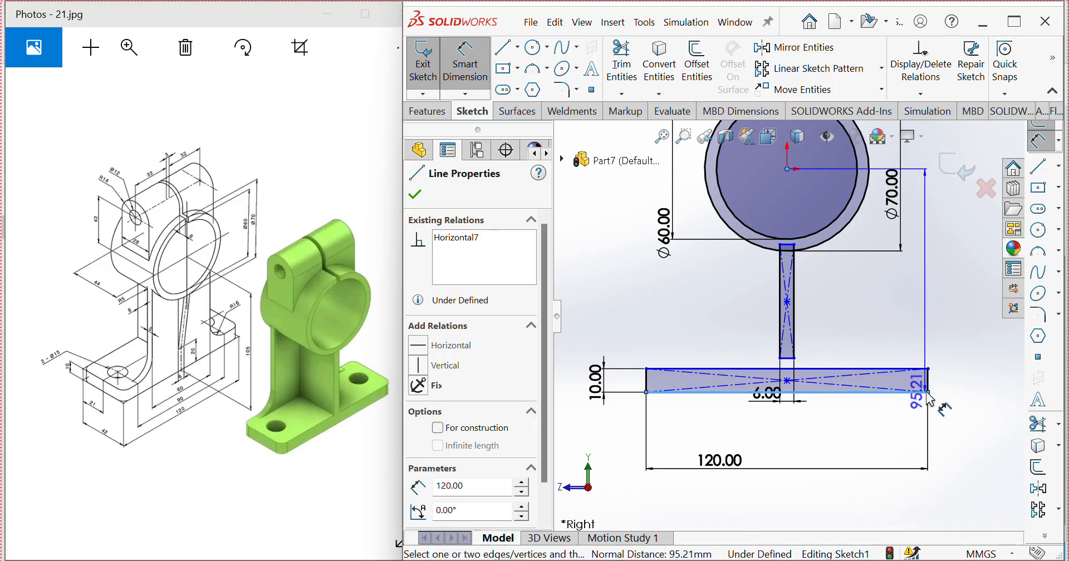
left_click(956, 385)
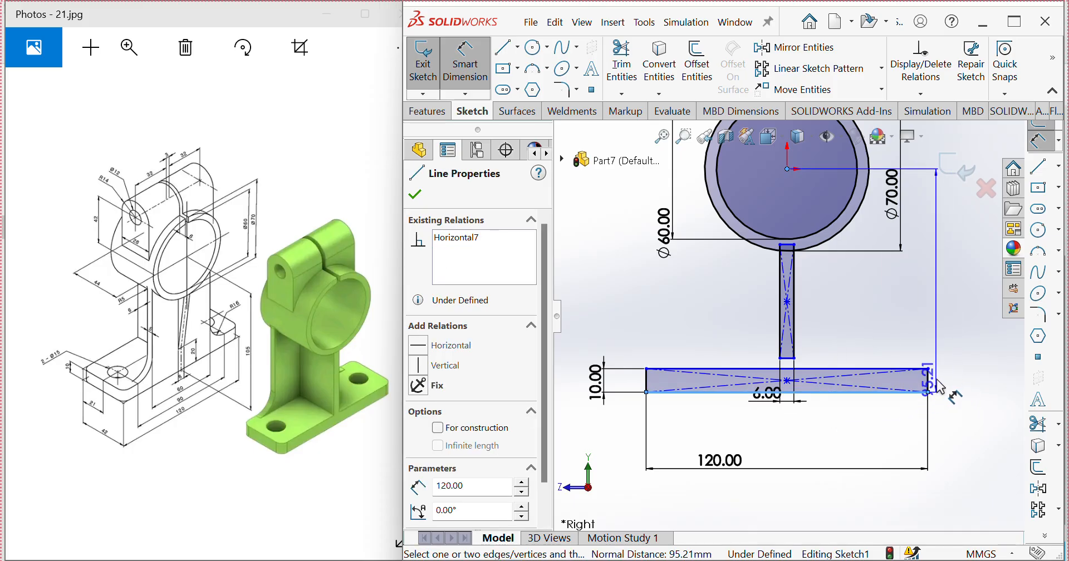
type("105")
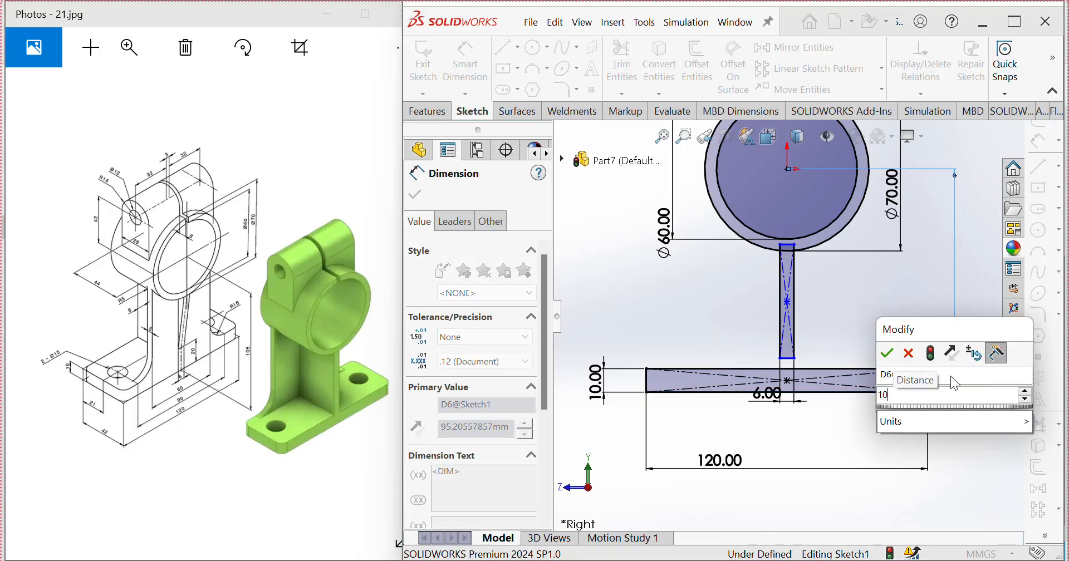
left_click(887, 353)
key("Escape")
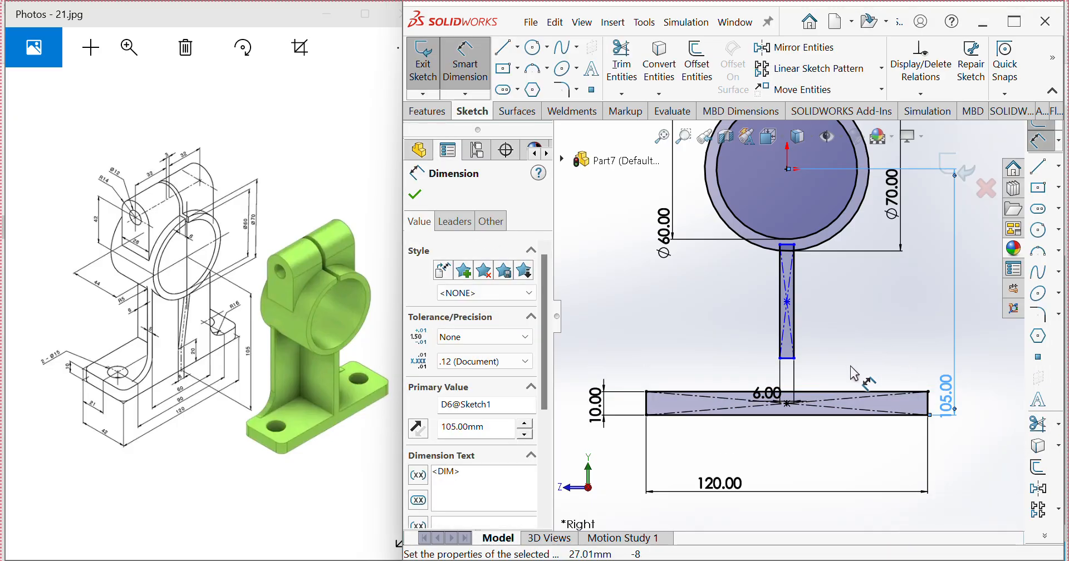
key("Escape")
Step: Stretch the narrow web's lower end down into the base rectangle and trim away the web's outline inside the base
left_click_drag(789, 361, 795, 424)
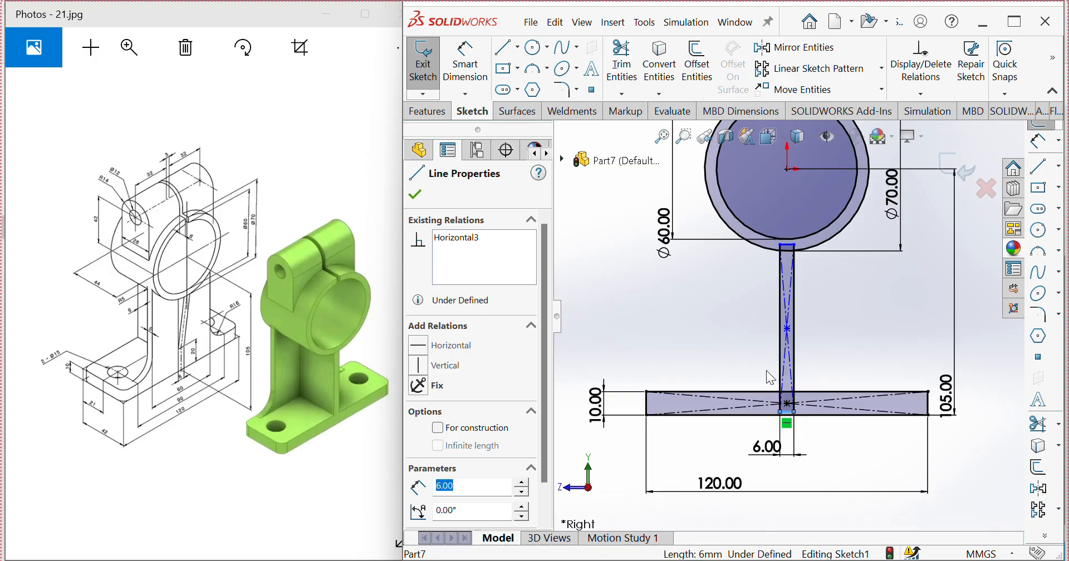
left_click(724, 336)
scroll(829, 421, "down", 1)
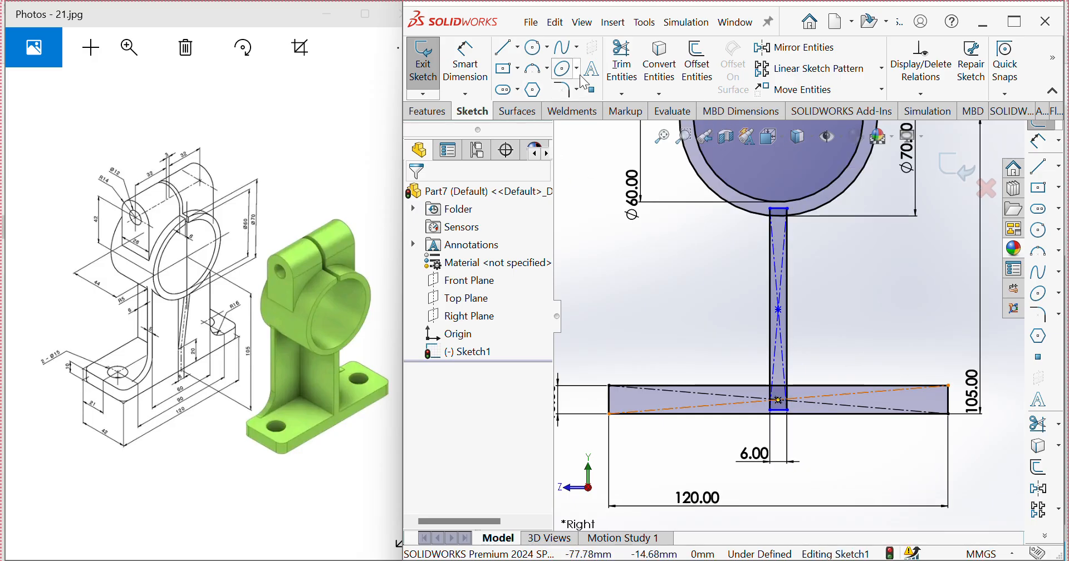
left_click(622, 64)
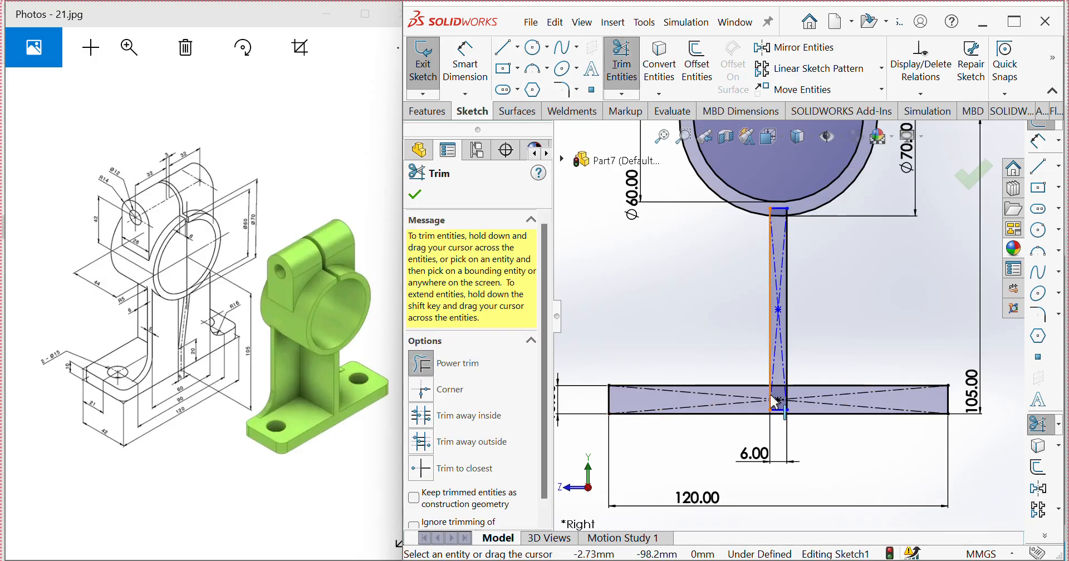
scroll(776, 401, "down", 4)
left_click_drag(754, 346, 796, 355)
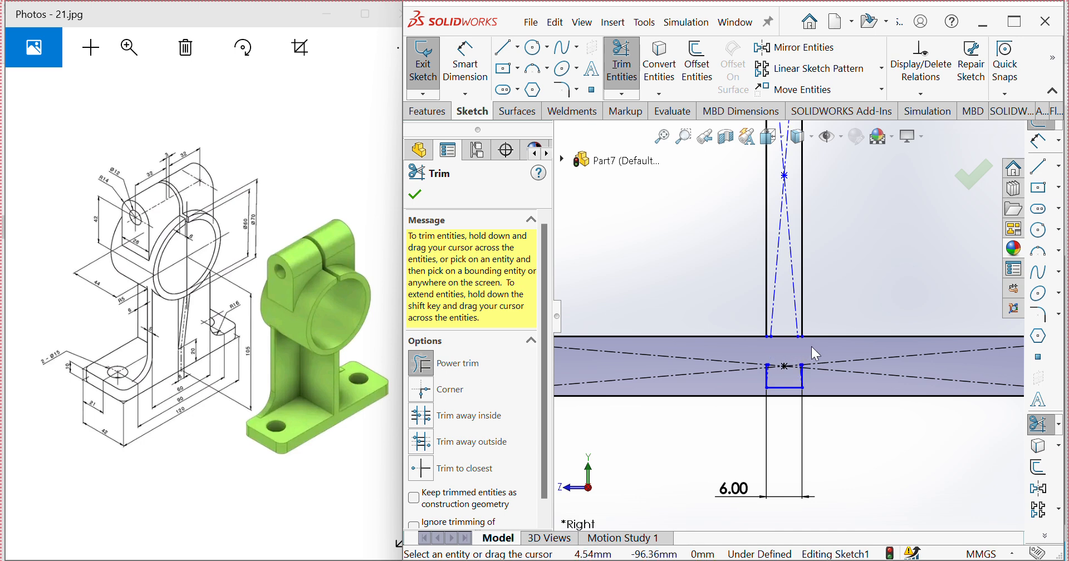
left_click_drag(781, 393, 788, 389)
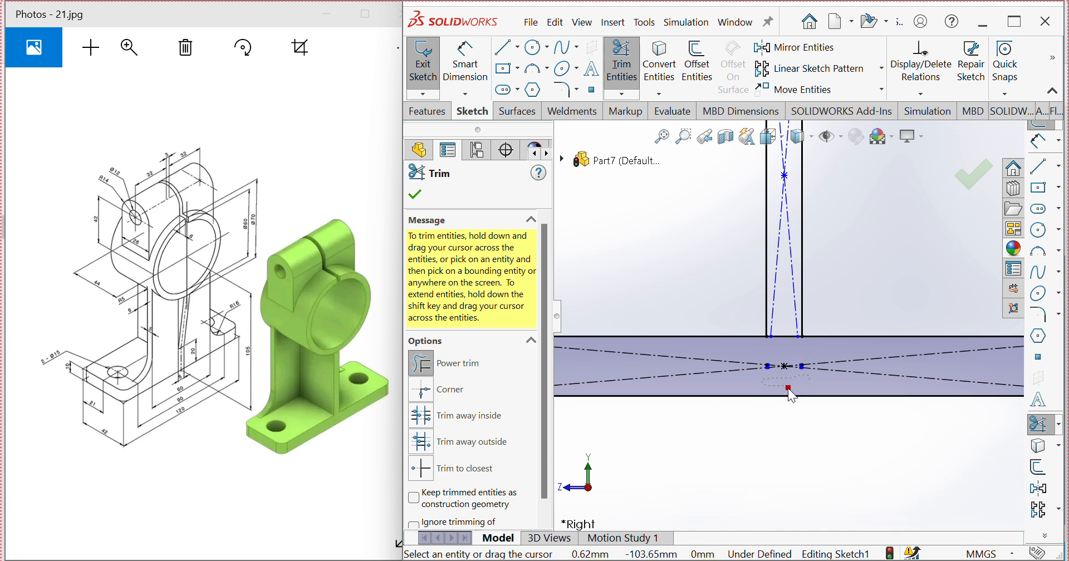
scroll(771, 345, "up", 5)
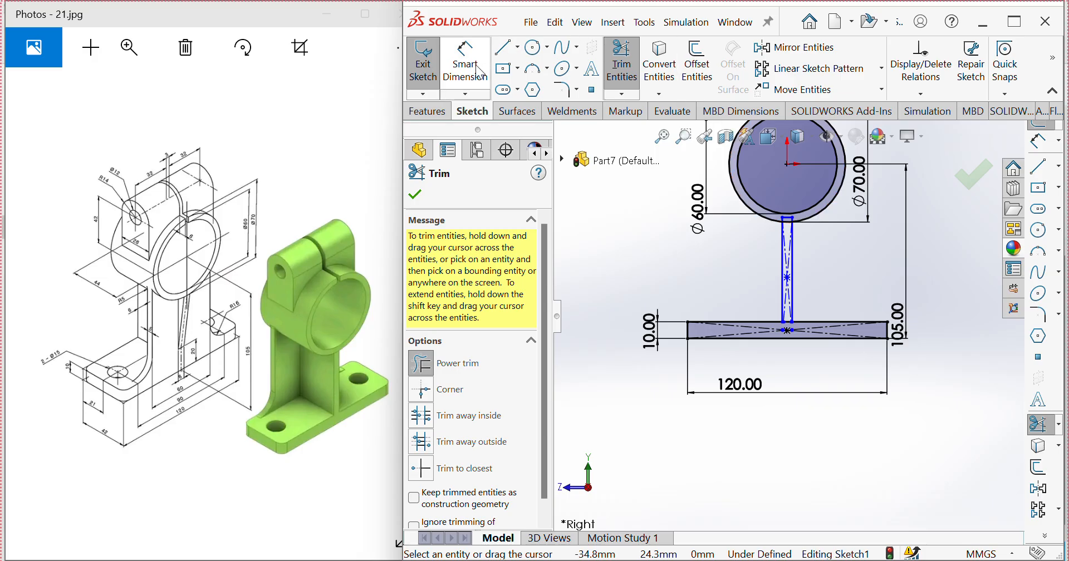
Step: Sketch a vertical line to the left of the web, running from the ring's outer circle down to just above the base
left_click(1039, 167)
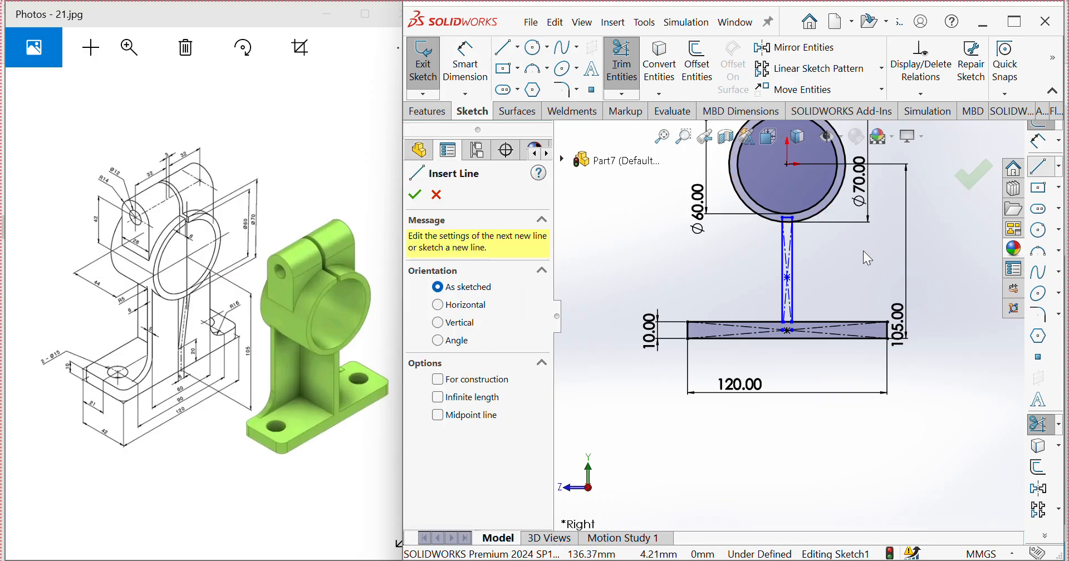
left_click(760, 272)
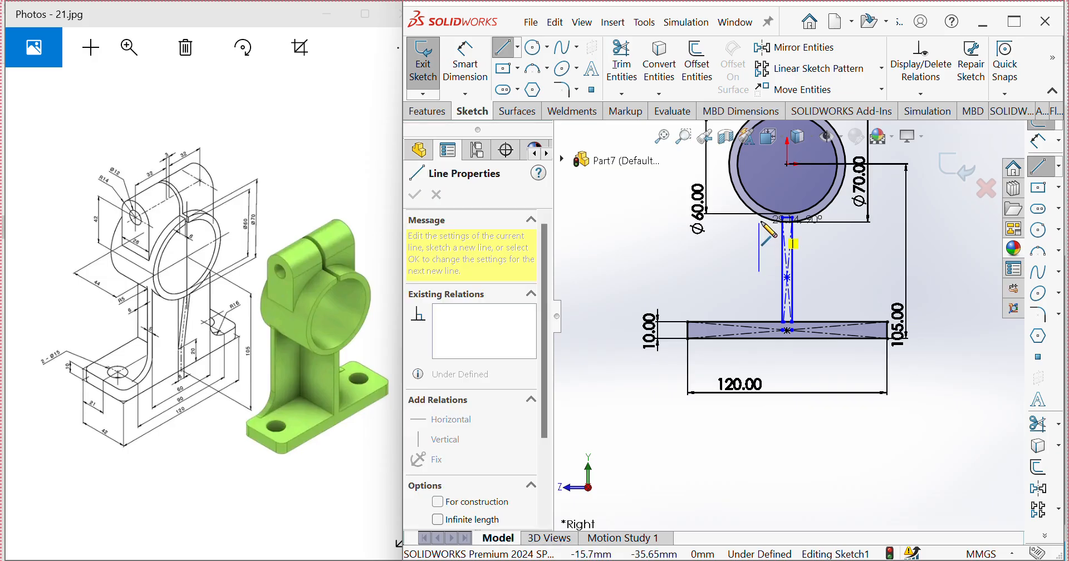
left_click(759, 215)
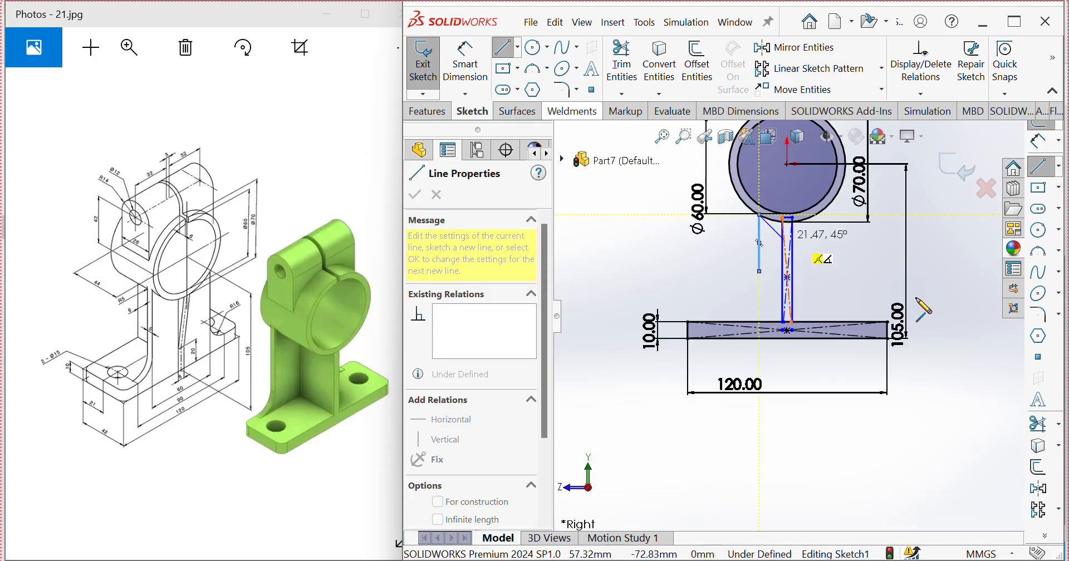
left_click(1040, 253)
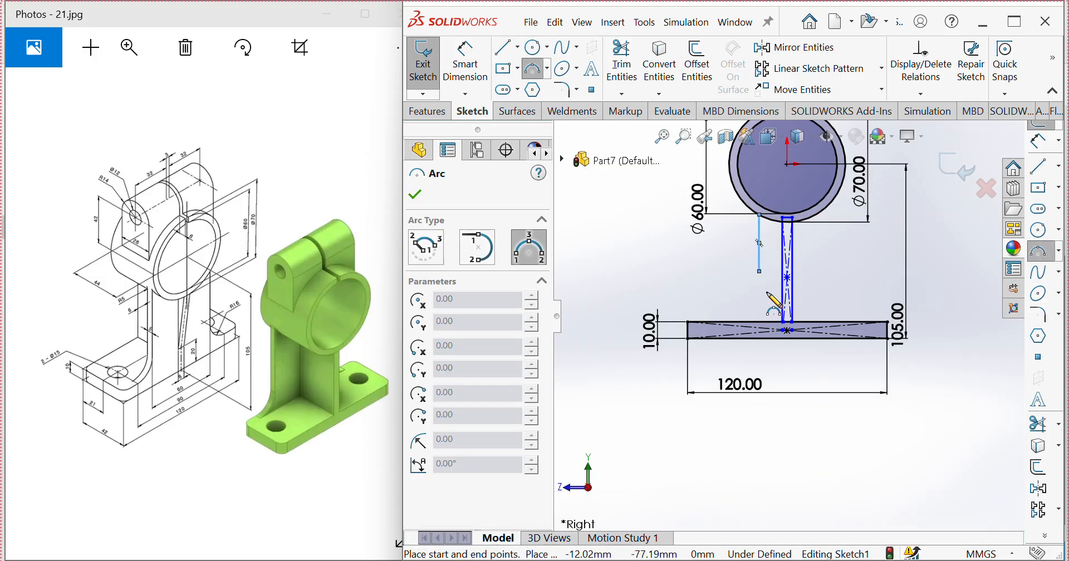
key("Escape")
left_click(760, 270)
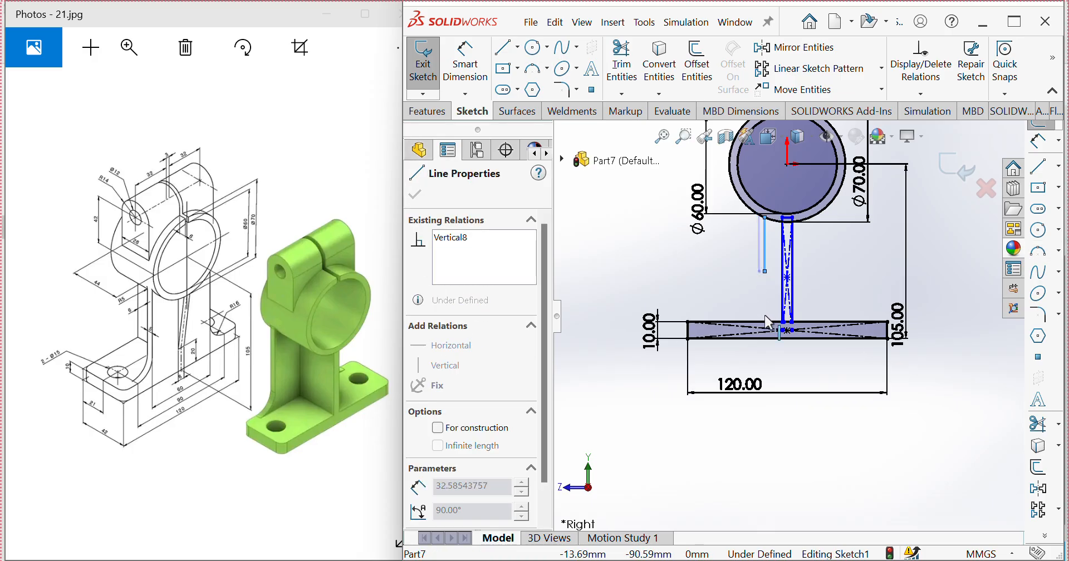
left_click_drag(765, 271, 757, 300)
left_click(992, 360)
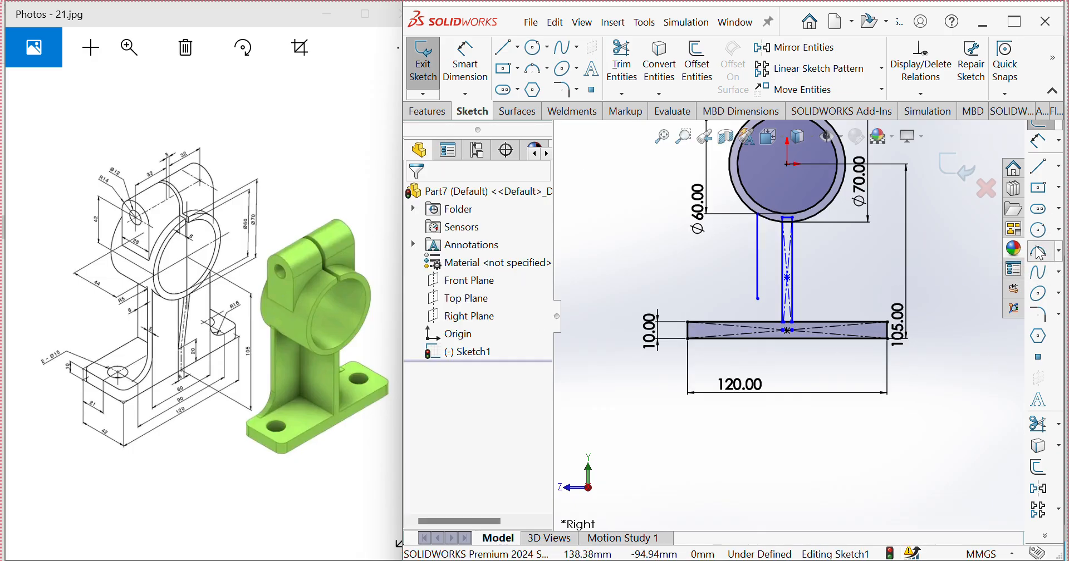
Step: Sketch a three-point arc of about 15 mm radius from the vertical line's lower end to the base's upper edge
left_click(1040, 252)
left_click(758, 300)
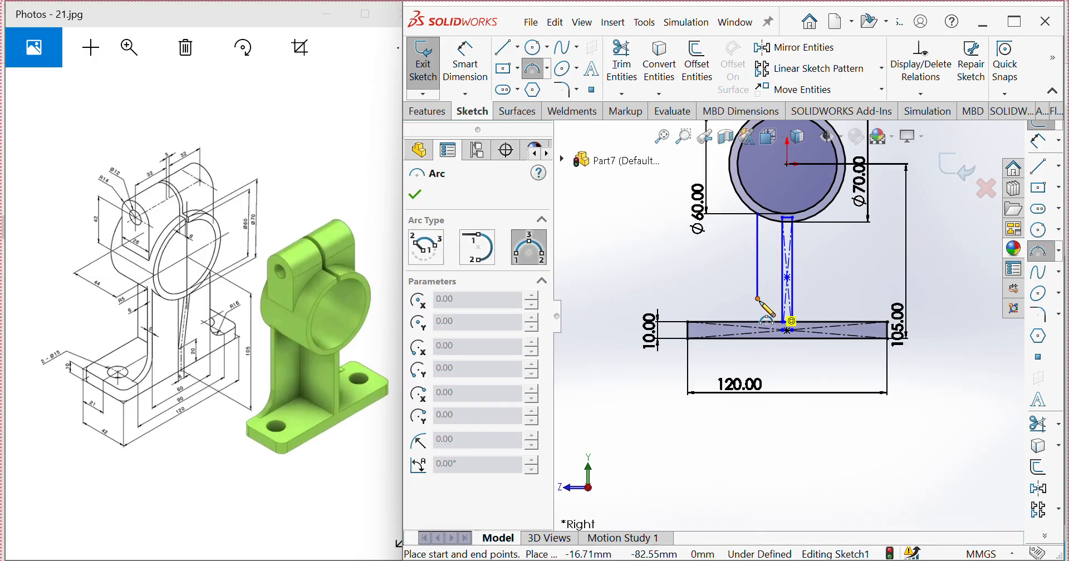
left_click(733, 322)
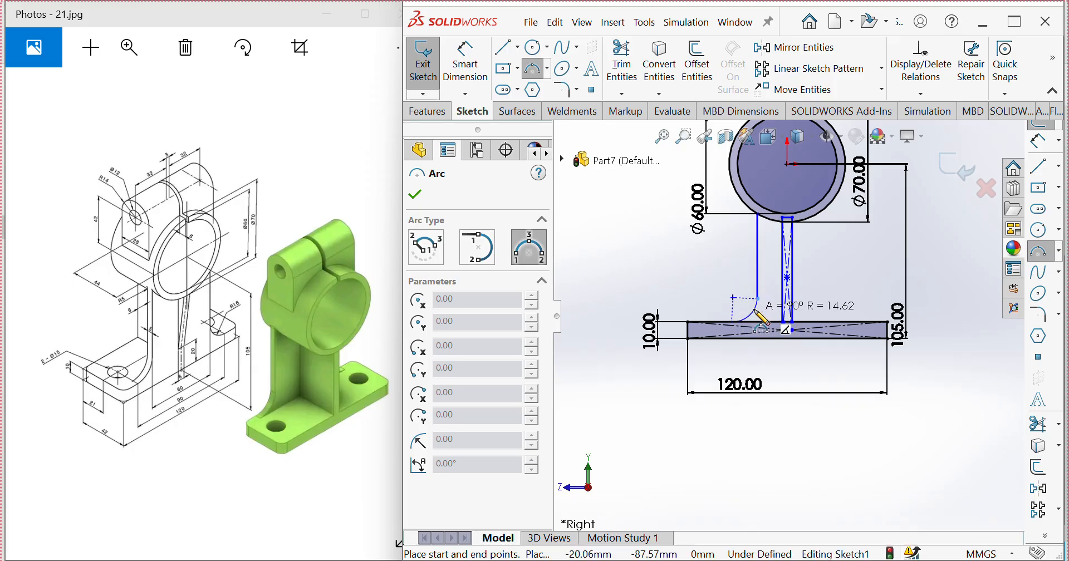
left_click(755, 311)
key("Escape")
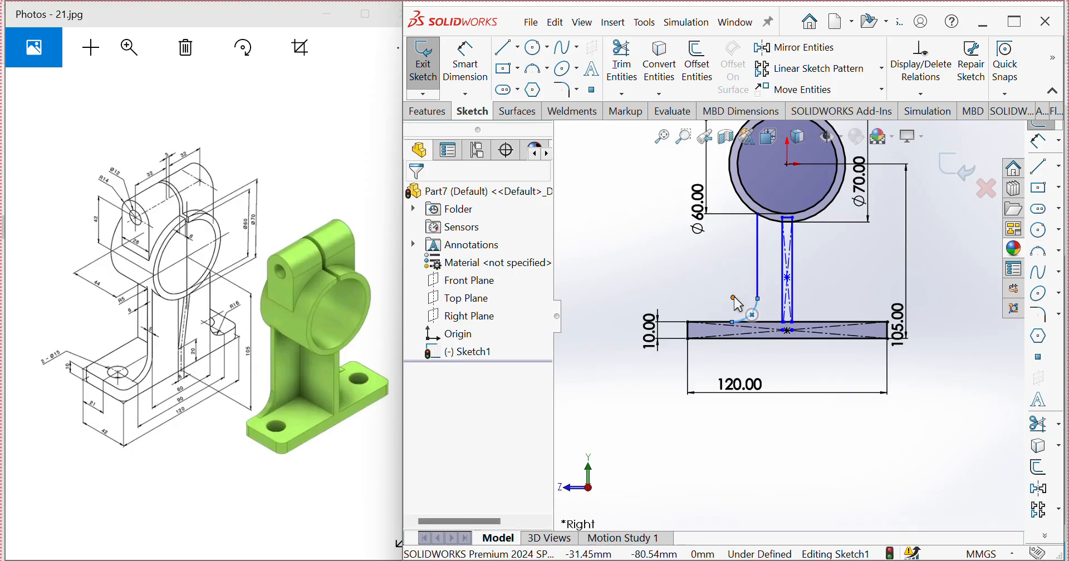
Step: Dimension the arc between the vertical line and the base to a radius of 16 mm
left_click(467, 91)
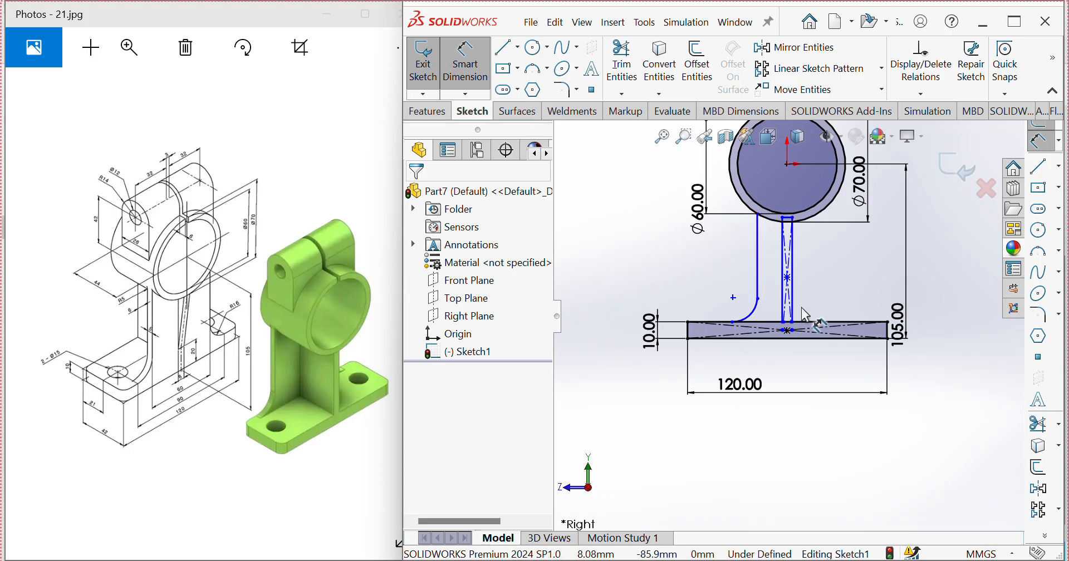
left_click(756, 316)
left_click(700, 283)
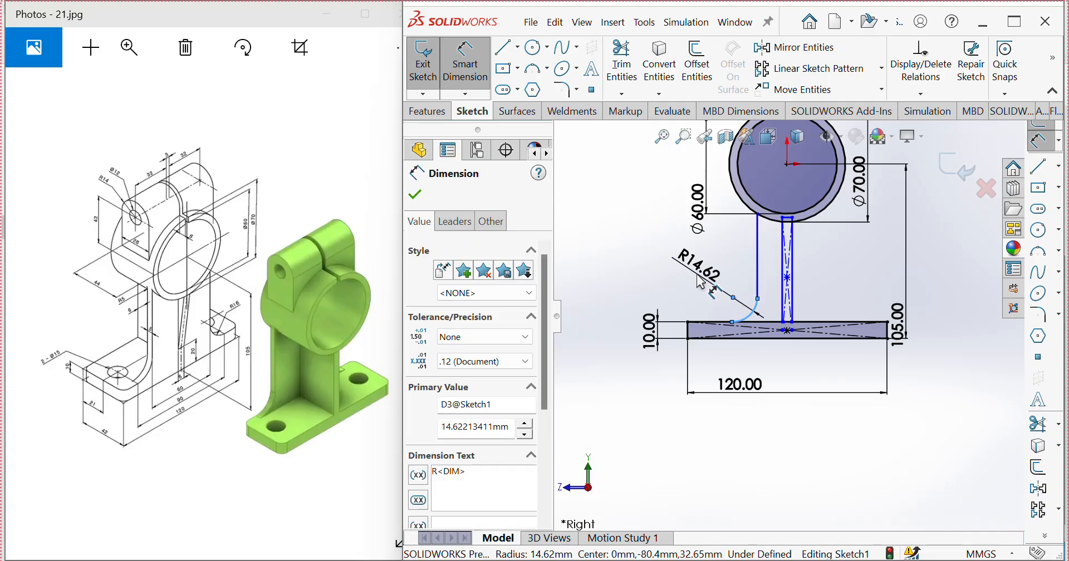
type("16")
left_click(628, 252)
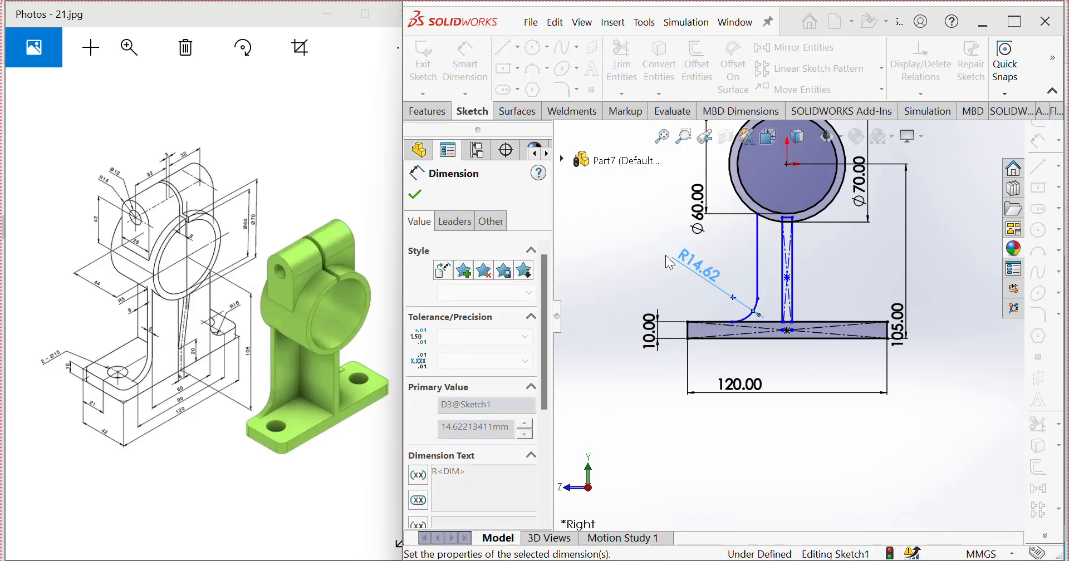
Step: Dimension the horizontal distance from the vertical side line to the ring's centre as 30 mm
left_click(758, 284)
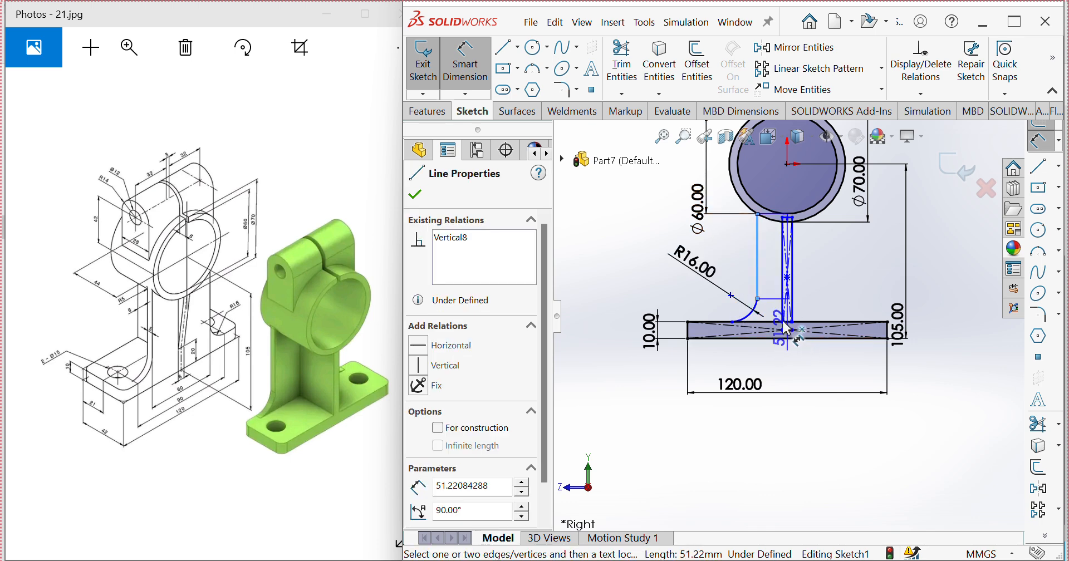
left_click(788, 165)
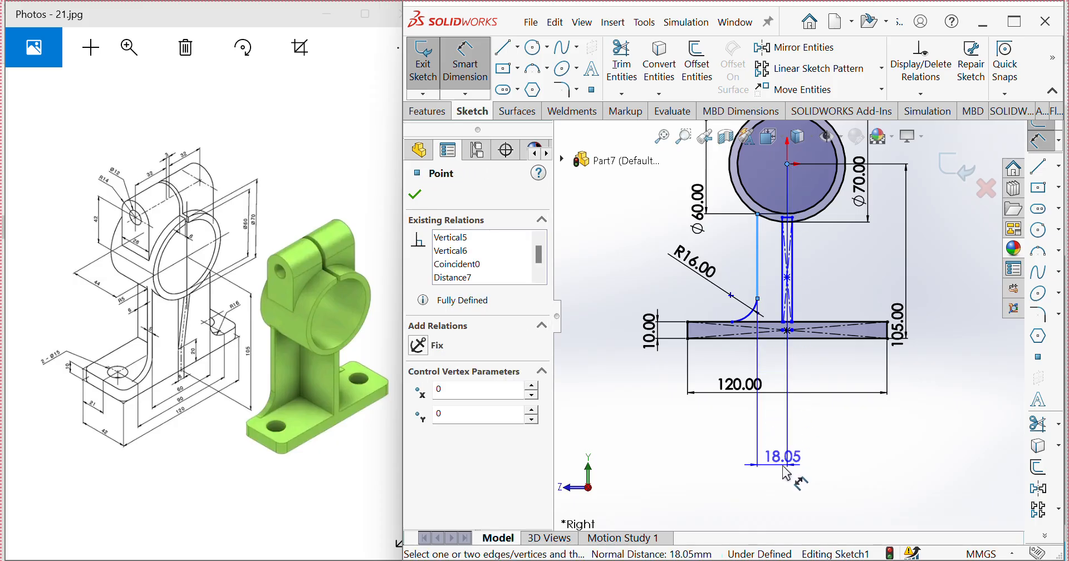
left_click(787, 471)
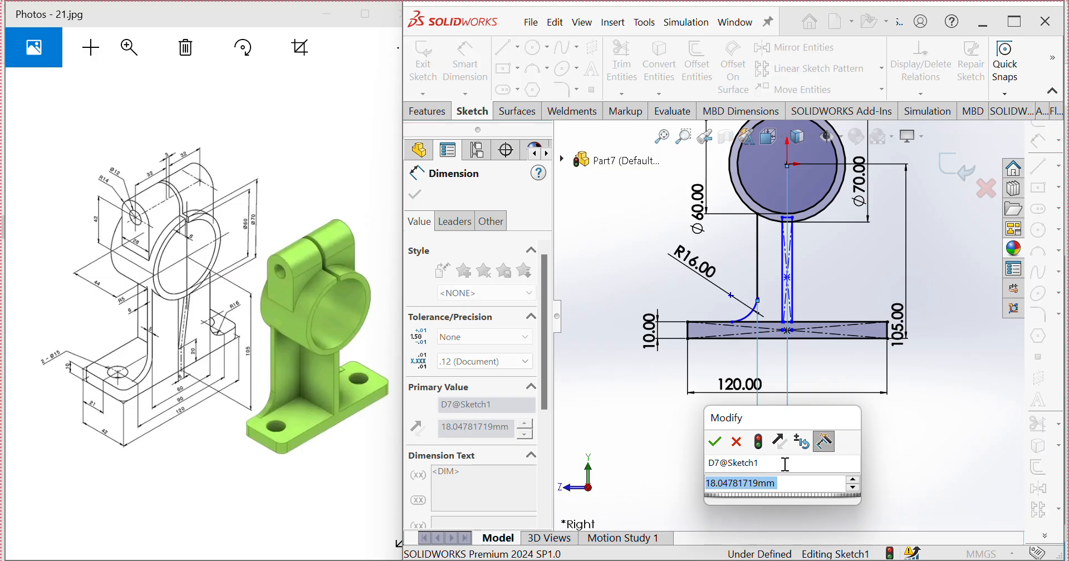
type("30")
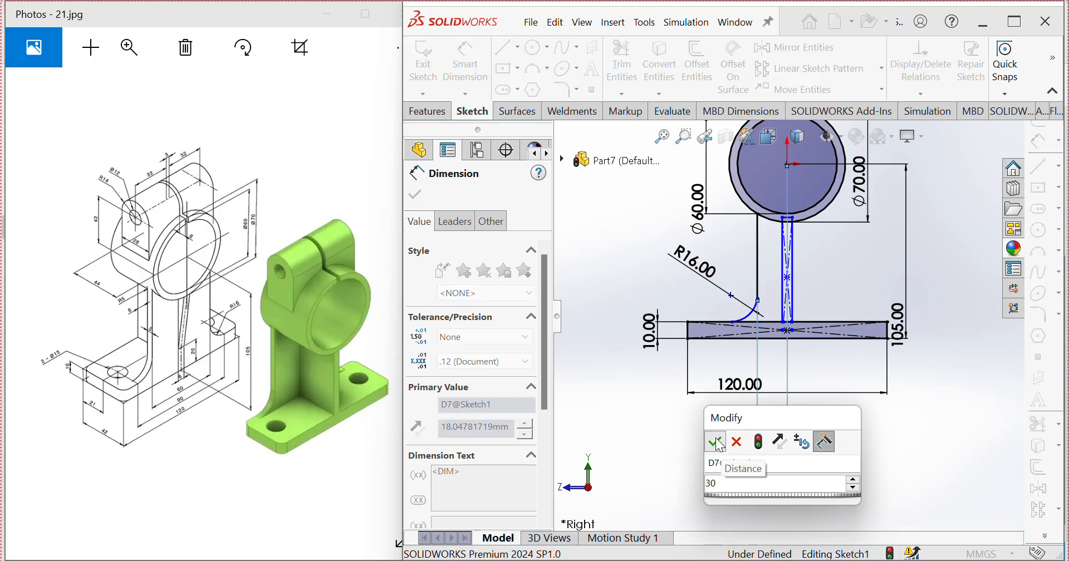
left_click(715, 442)
Step: Dimension the horizontal distance from the arc's lower endpoint on the base to the ring's centre as 45 mm
scroll(731, 330, "down", 3)
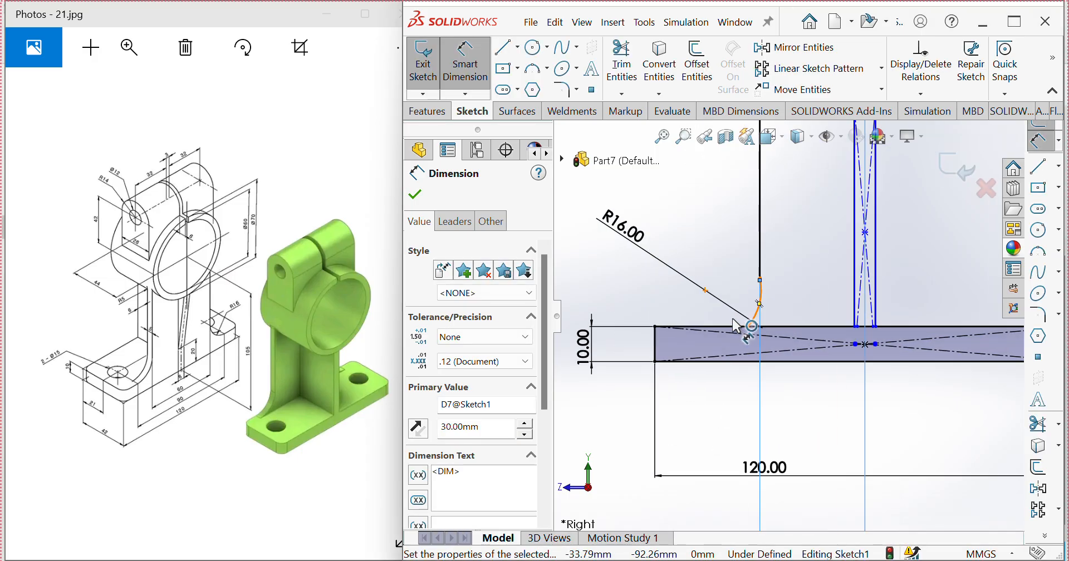
left_click(764, 328)
scroll(790, 315, "up", 3)
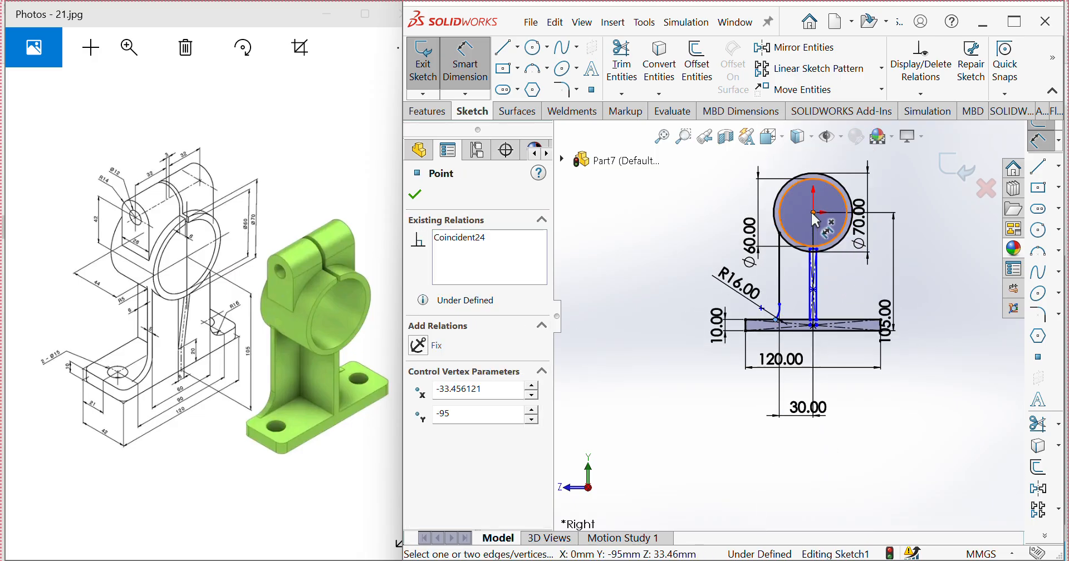
left_click_drag(814, 214, 815, 323)
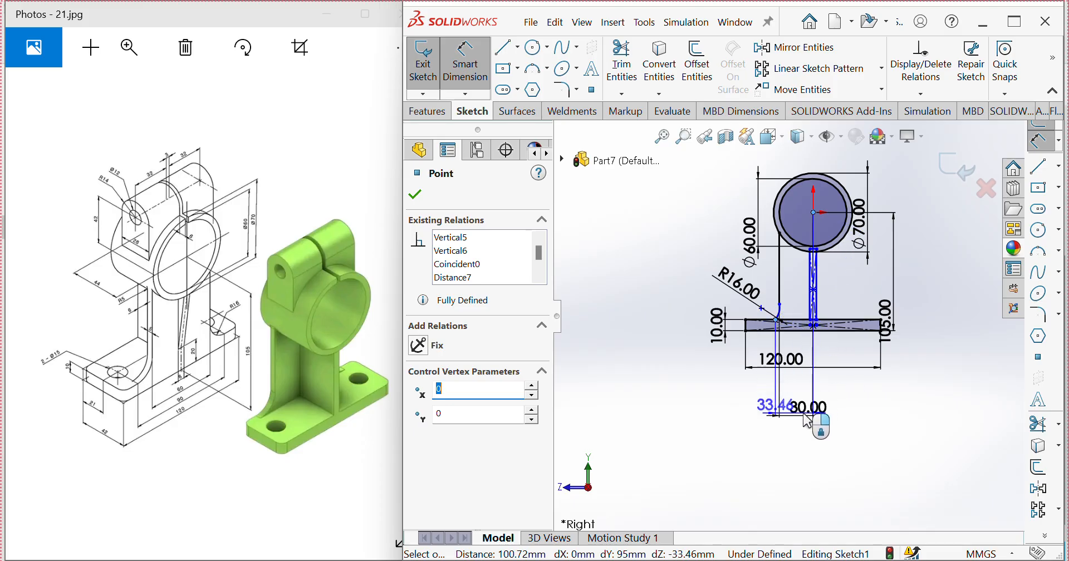
left_click(808, 440)
type("45")
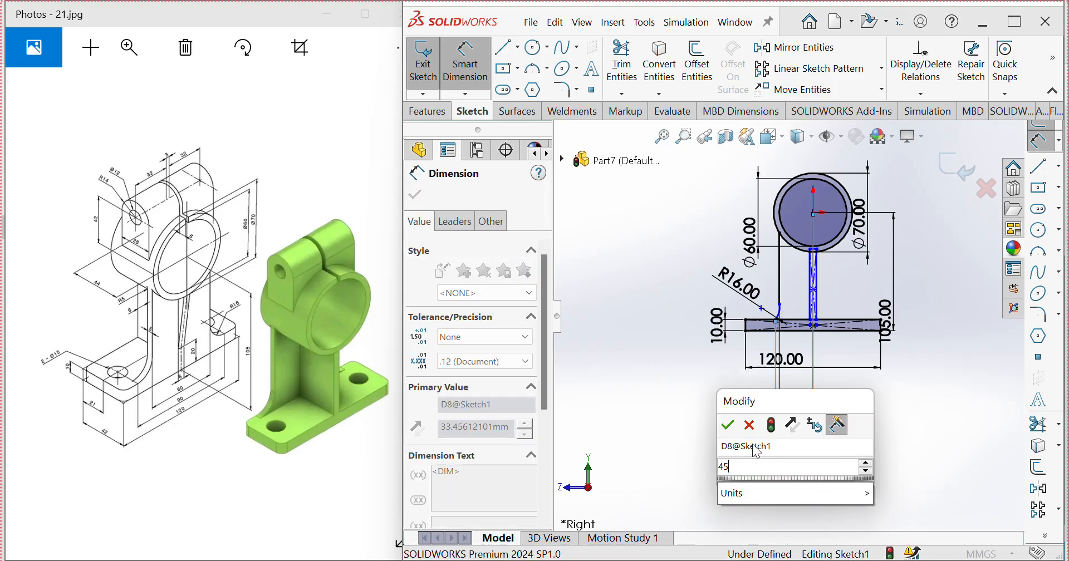
left_click(731, 428)
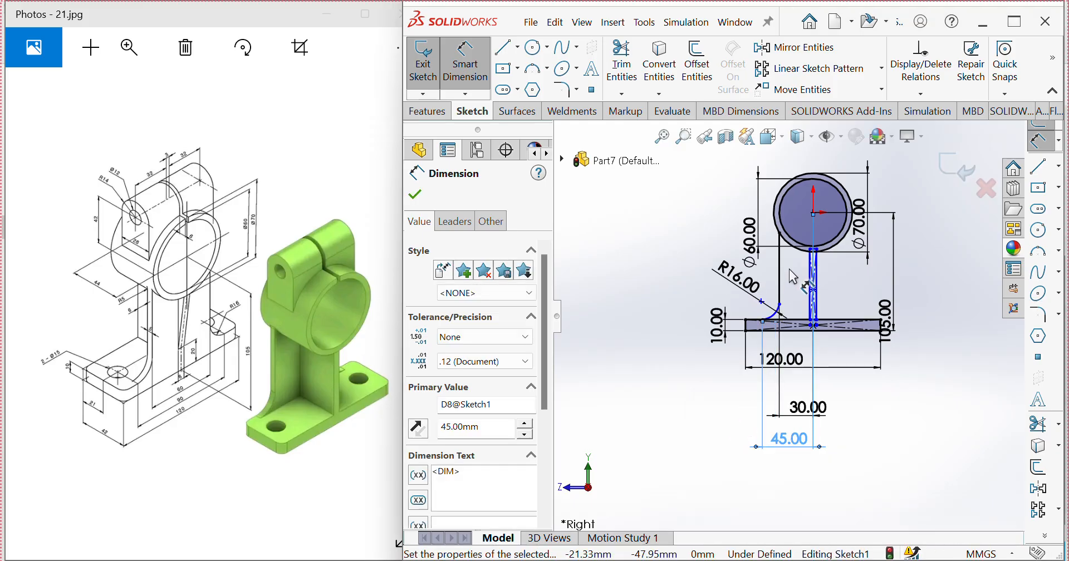
Step: Sketch a center rectangle about 6 by 39 mm above the ring's centre and stretch its upper edge farther above the ring
scroll(838, 272, "down", 3)
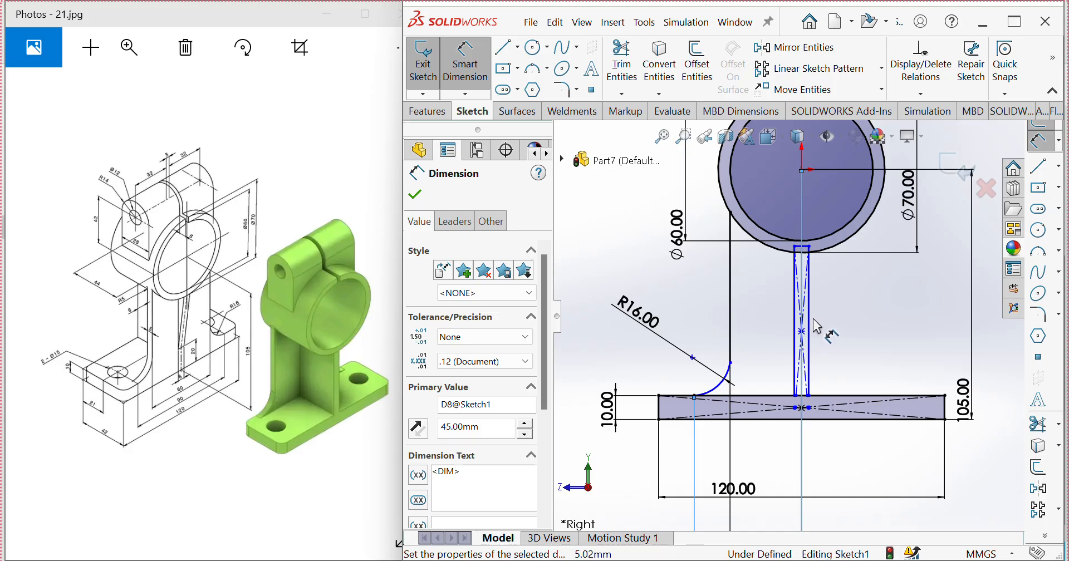
scroll(817, 326, "up", 5)
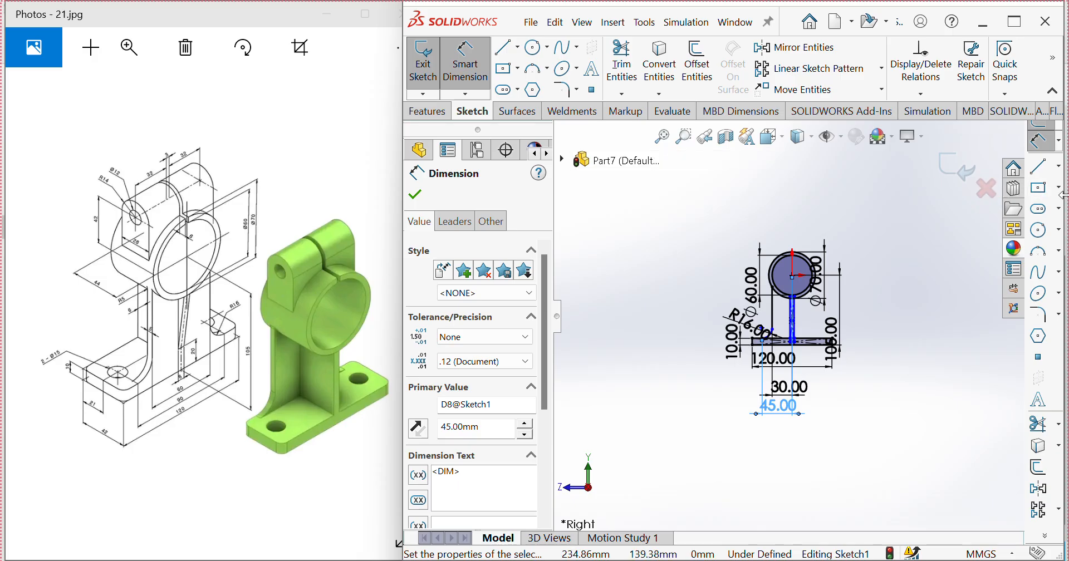
left_click(1058, 189)
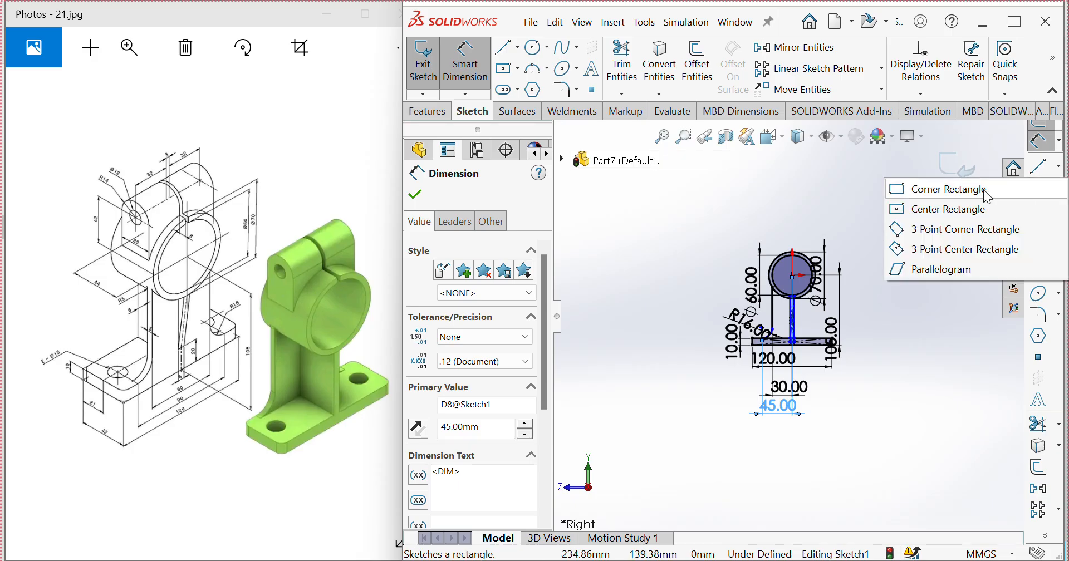
left_click(939, 209)
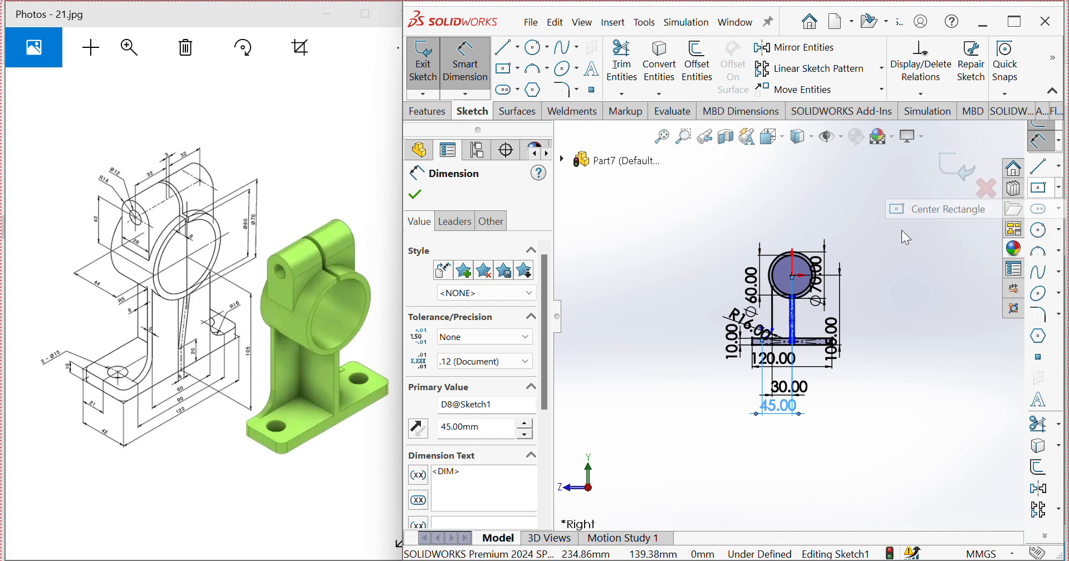
scroll(802, 266, "down", 8)
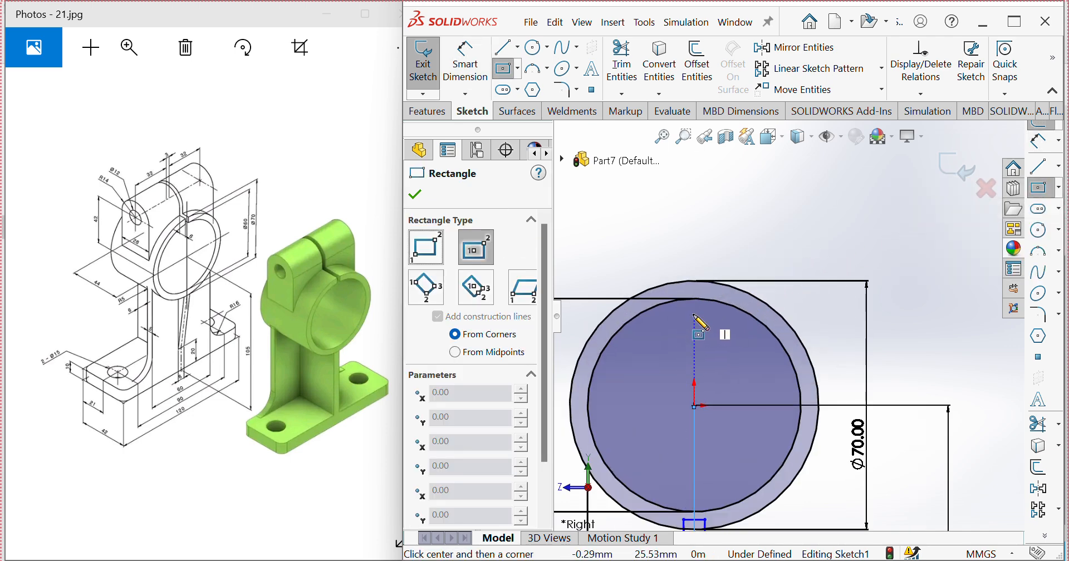
left_click(694, 315)
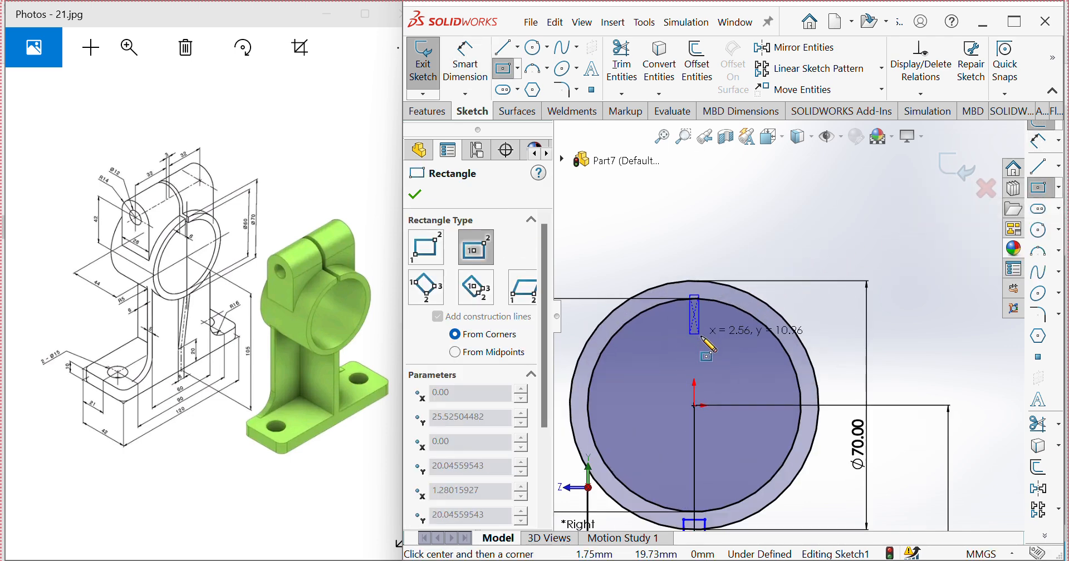
left_click(705, 383)
key("Escape")
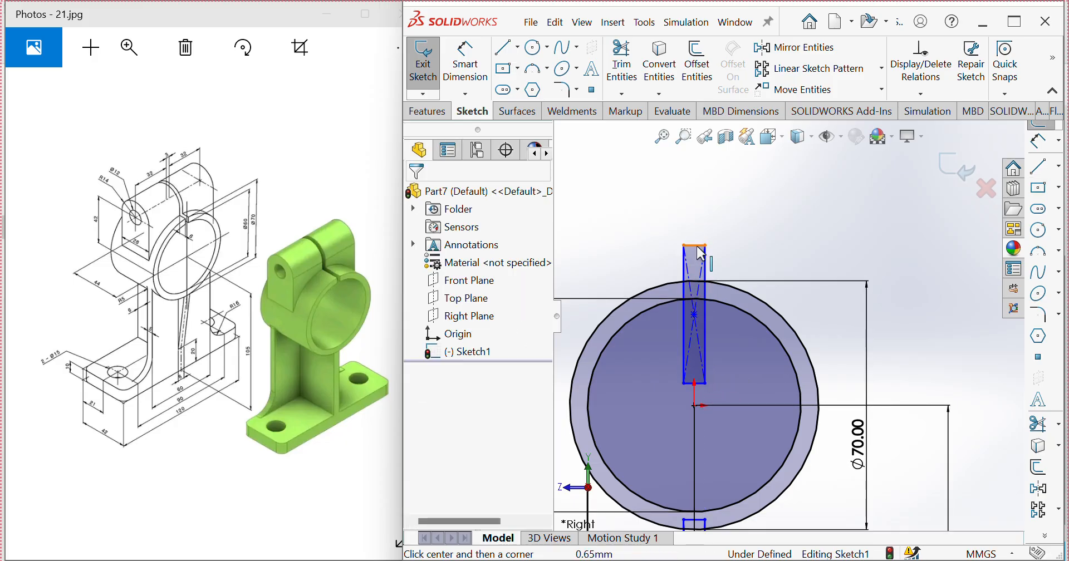
left_click_drag(699, 246, 700, 202)
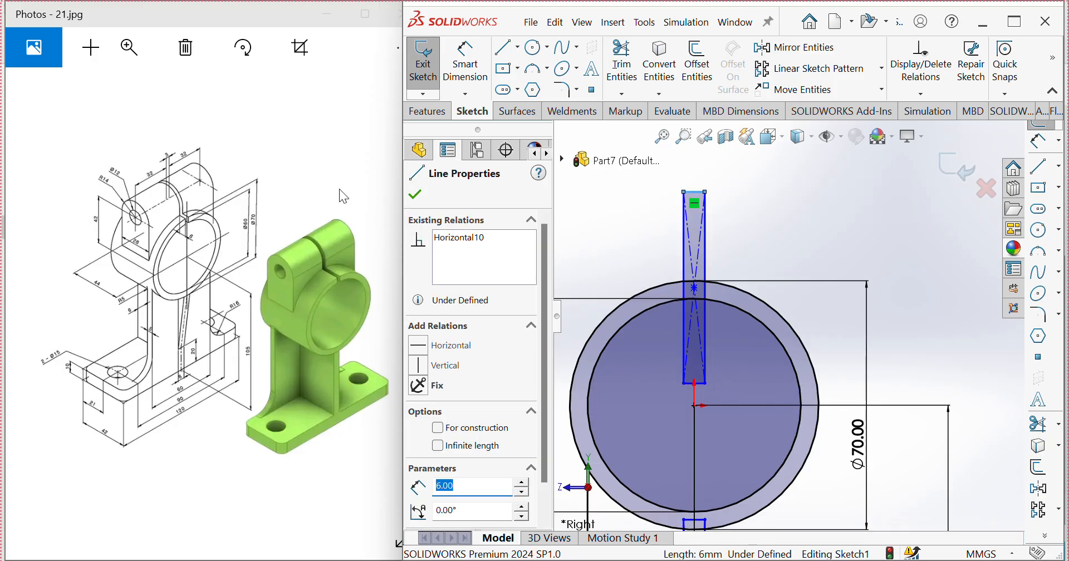
Step: Dimension the width of the narrow rectangle across the ring's top as 3 mm
left_click(465, 64)
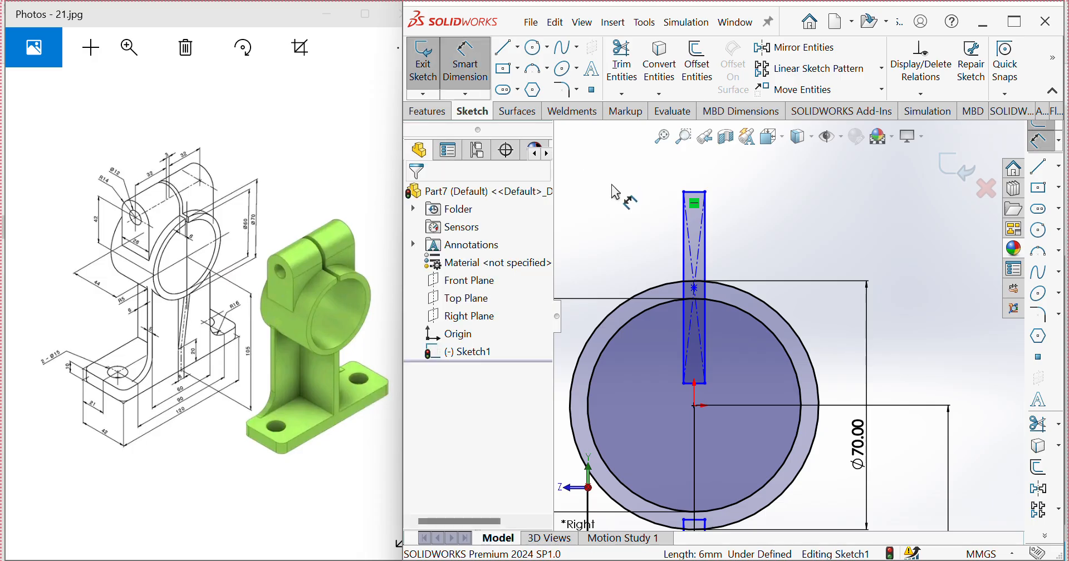
left_click(695, 195)
left_click(693, 167)
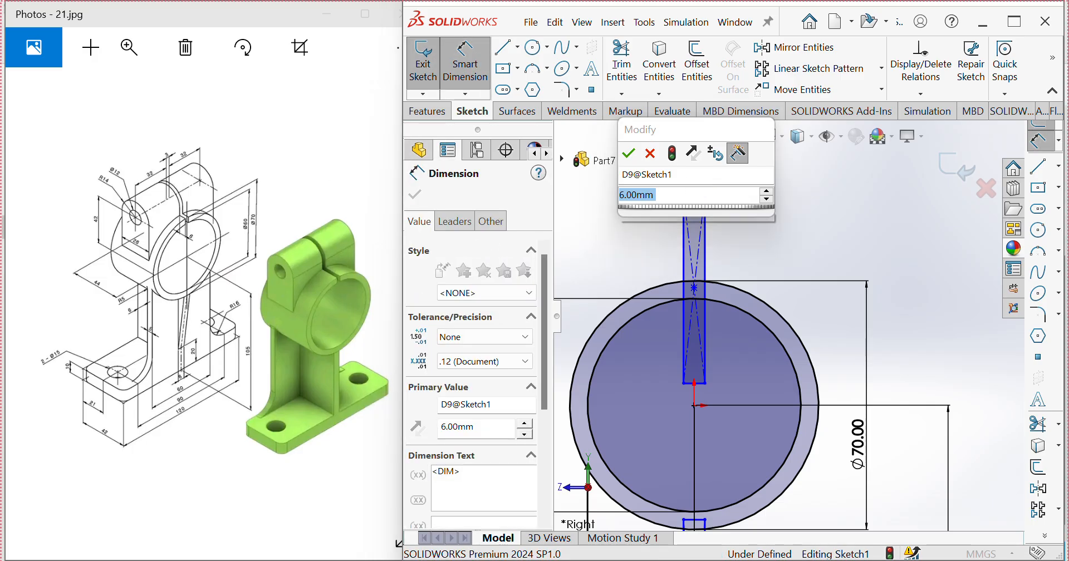
type("3")
left_click(629, 156)
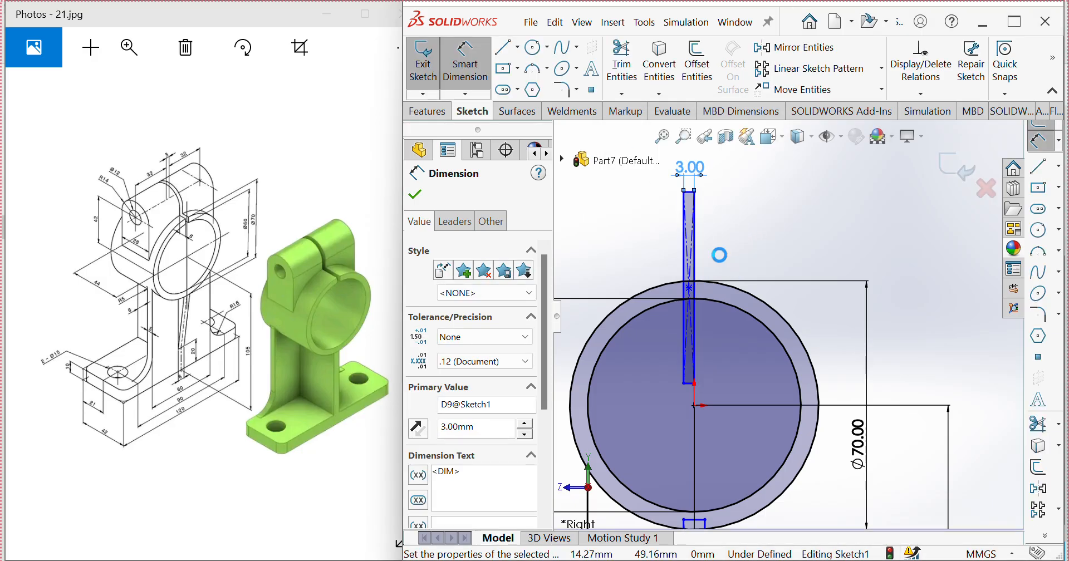
key("Escape")
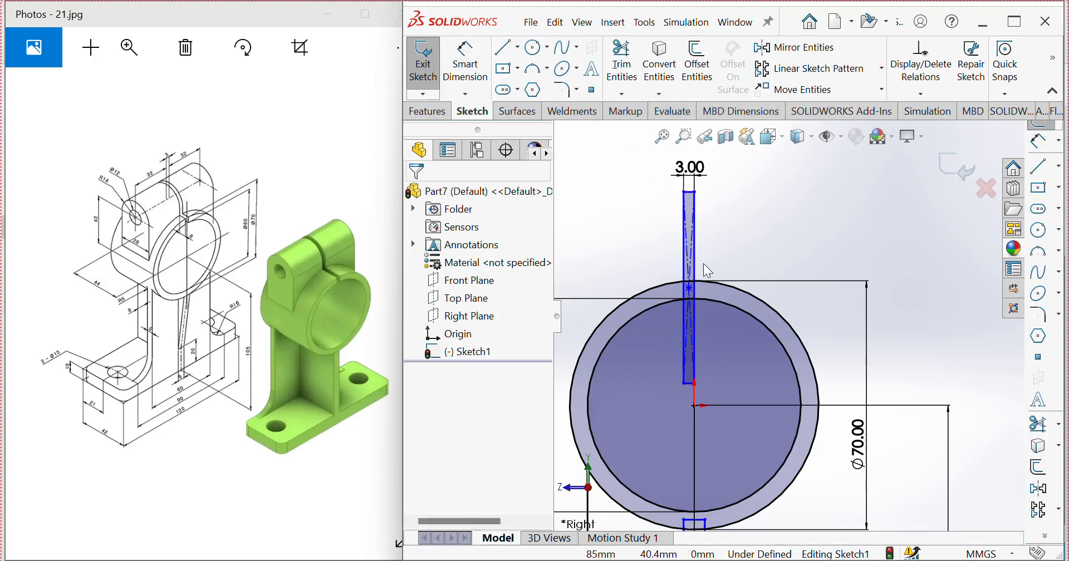
Step: Add a vertical relation between the narrow rectangle's centre point and the ring's centre
left_click(690, 289)
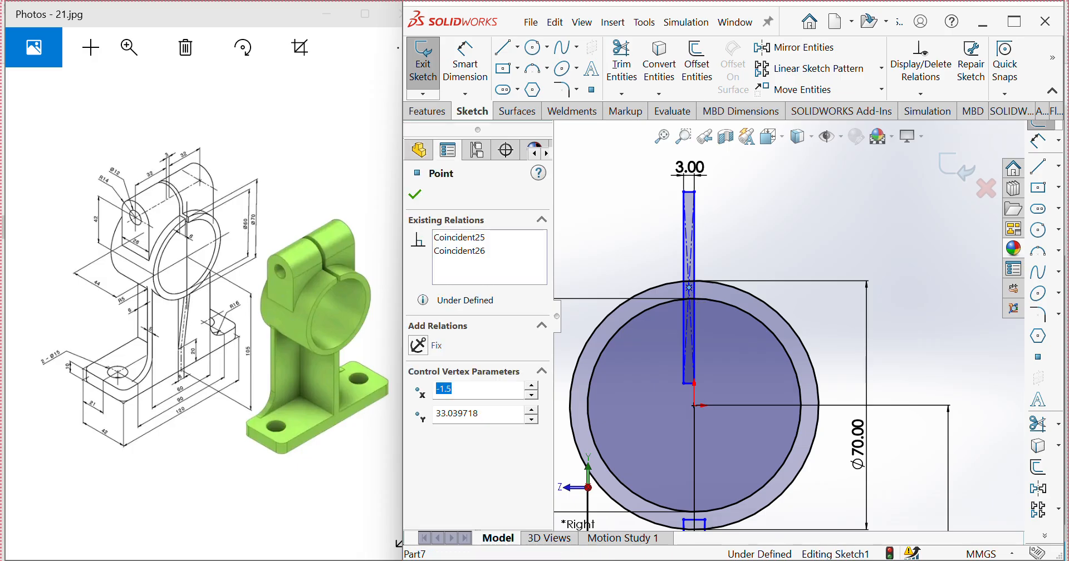
left_click(692, 405, "ctrl")
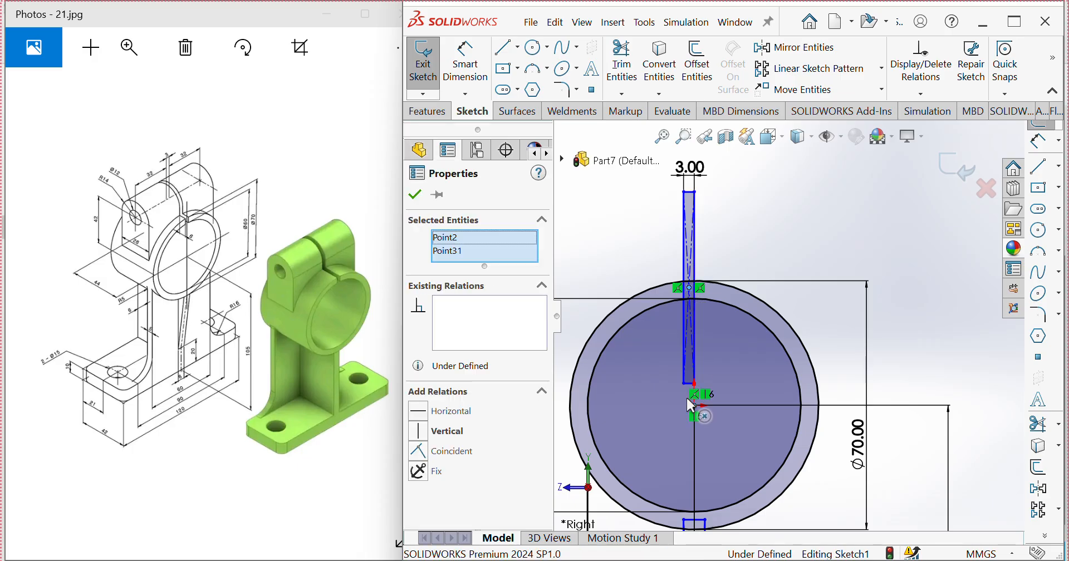
left_click(418, 432)
left_click(779, 300)
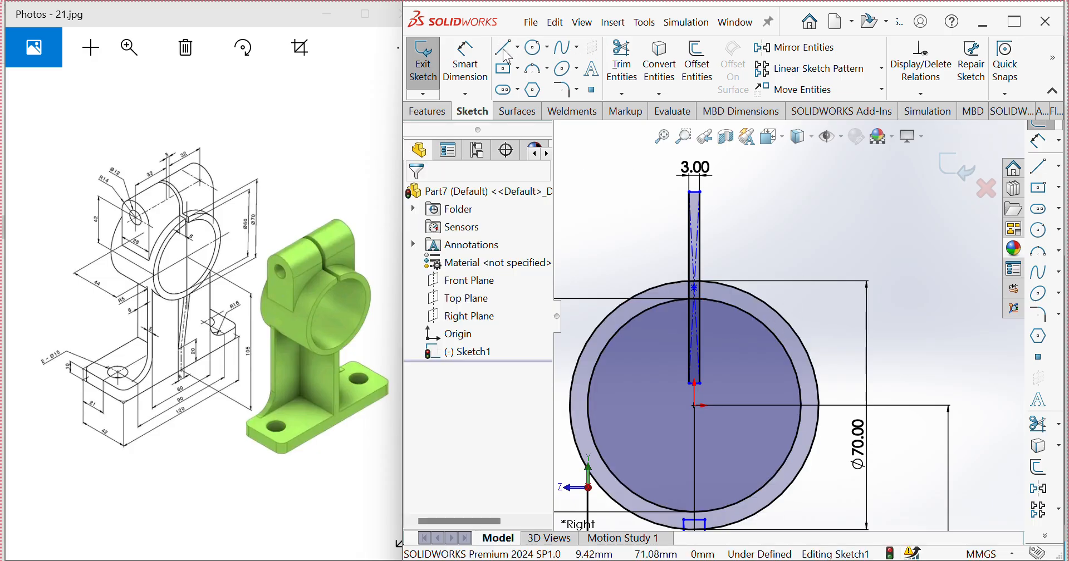
Step: Sketch a horizontal line about 15 mm long leftward from the narrow rectangle's upper side, continuing vertically down to the ring's outer circle
left_click(1038, 171)
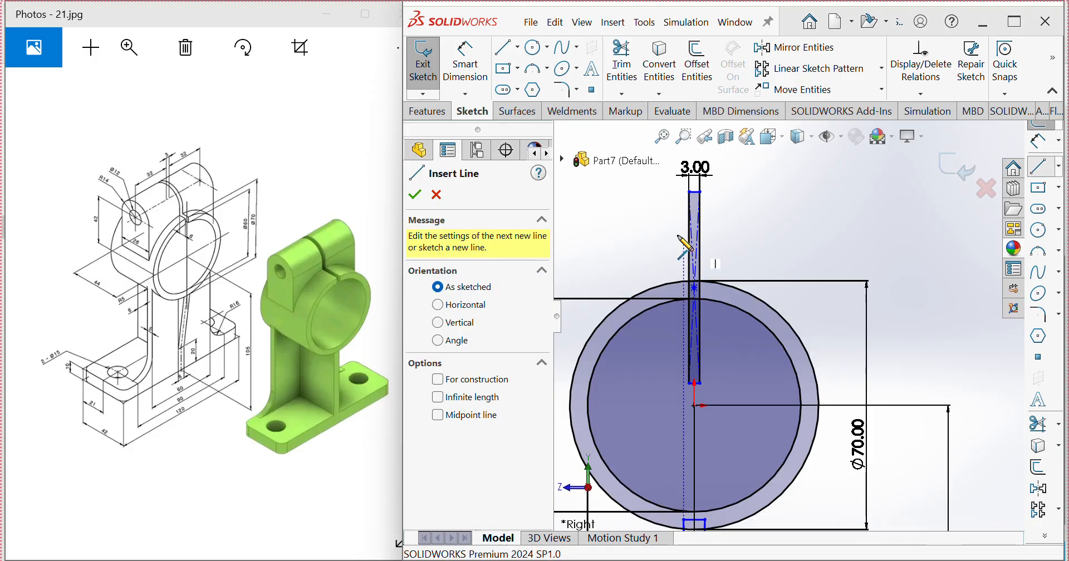
left_click(690, 209)
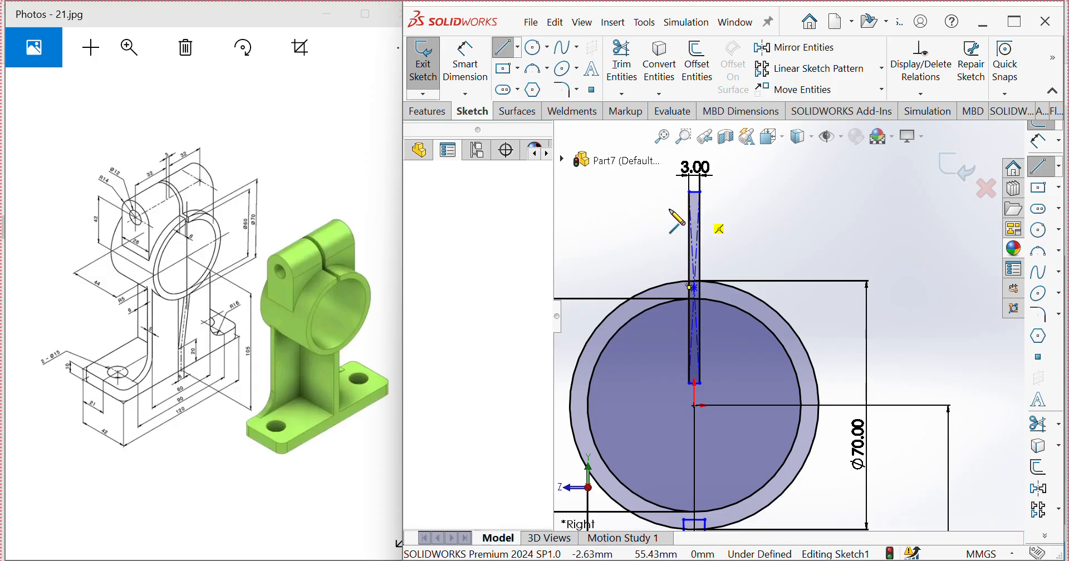
left_click(636, 209)
left_click(635, 297)
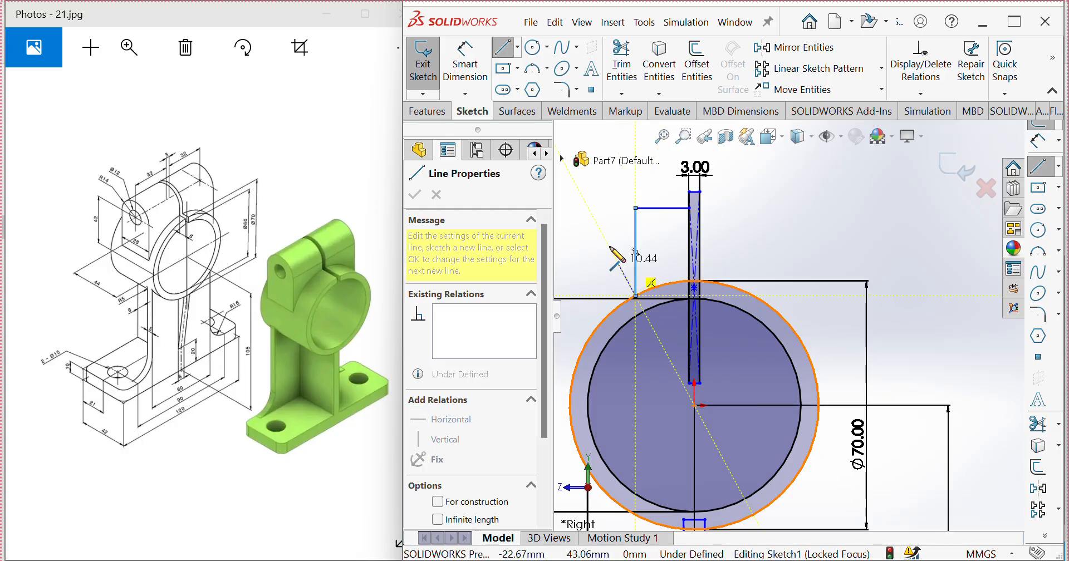
Step: Dimension the horizontal line left of the narrow rectangle to a length of 32 mm
left_click(459, 74)
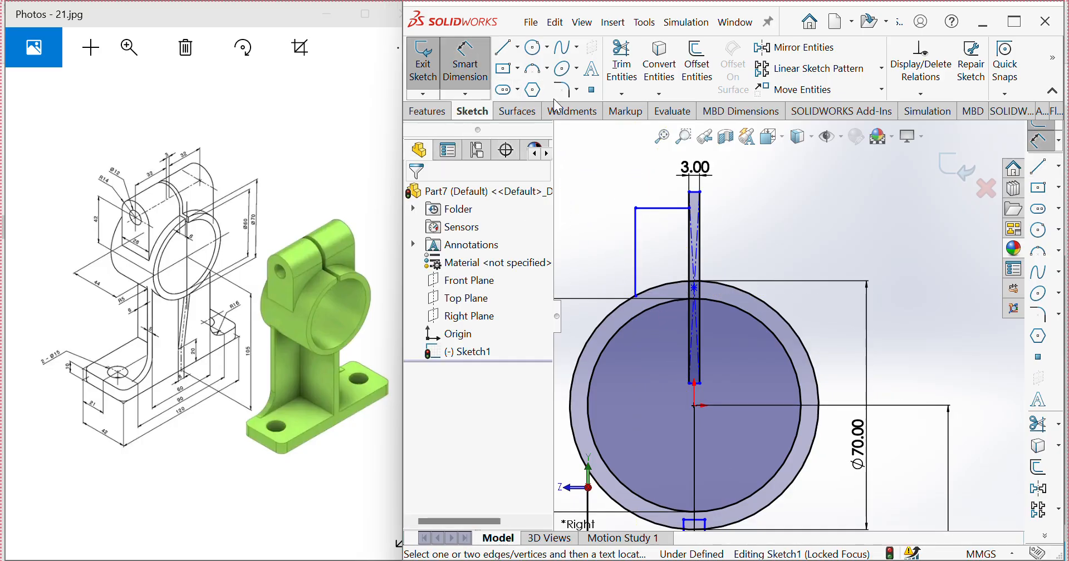
left_click(674, 208)
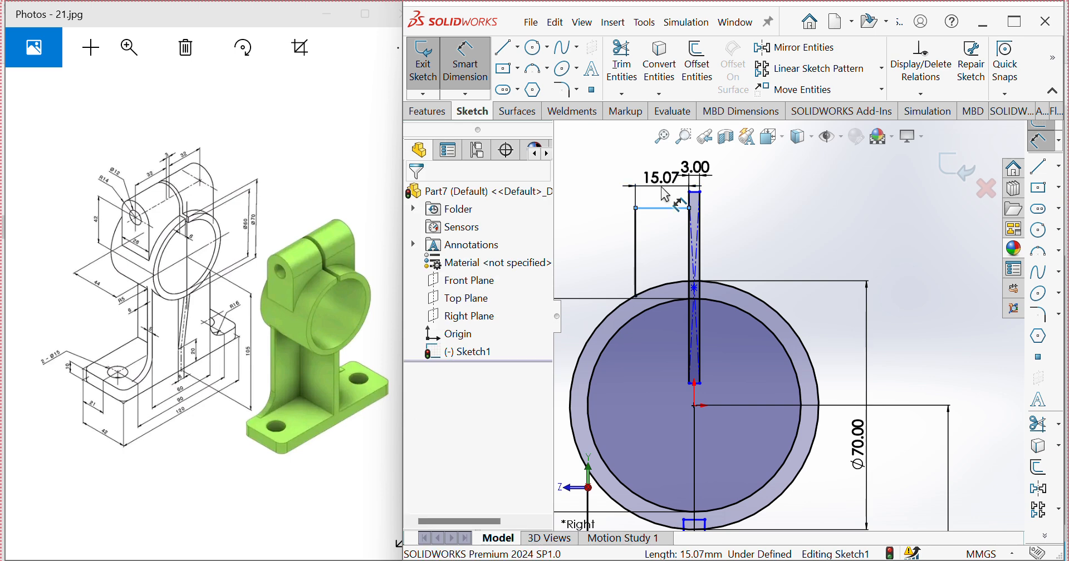
left_click(663, 178)
type("32")
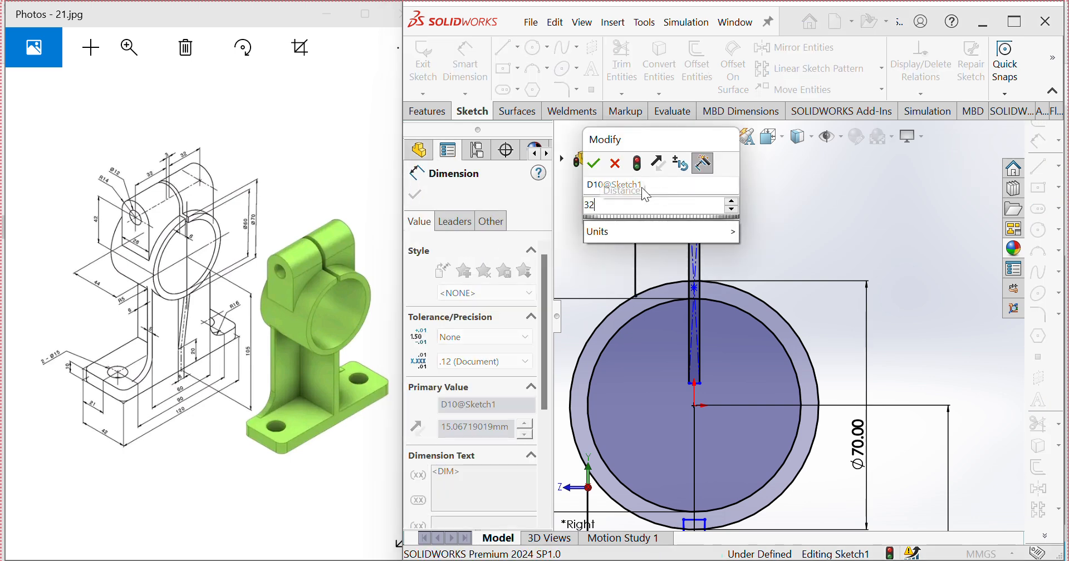
left_click(594, 166)
scroll(651, 250, "up", 4)
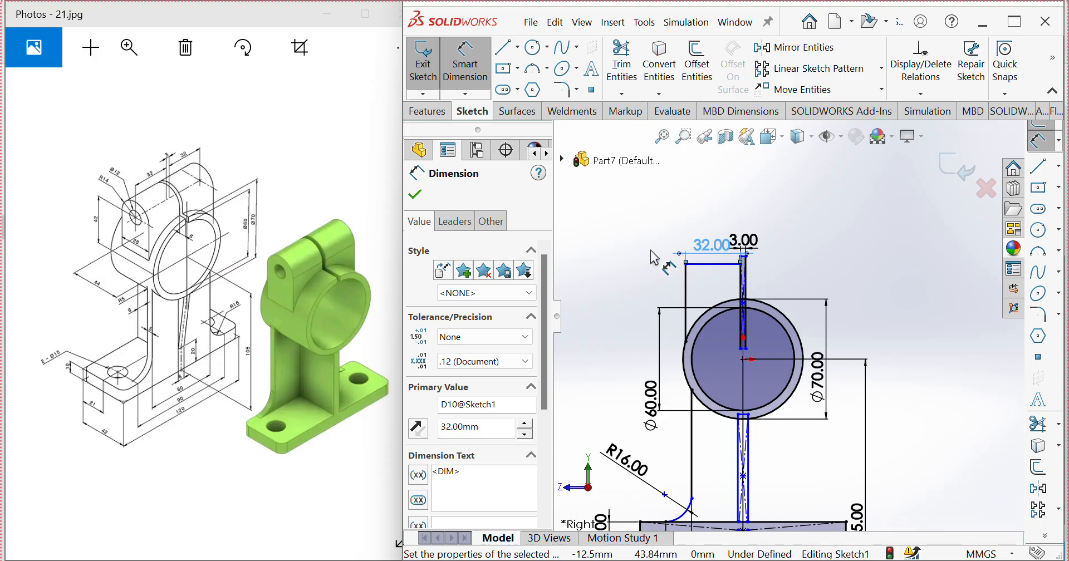
key("Escape")
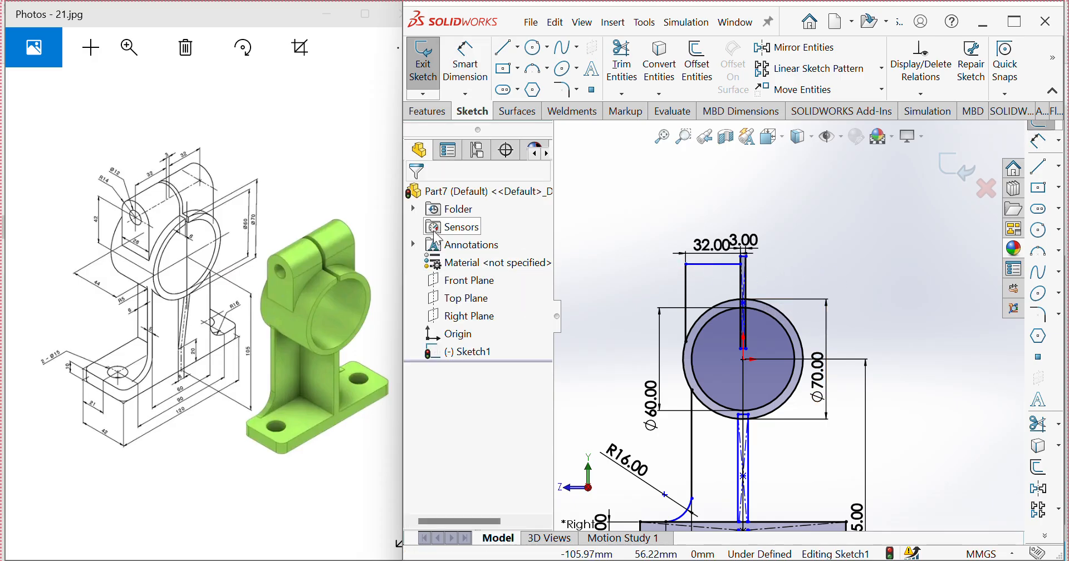
Step: Sketch a vertical centerline about 21 mm long downward from the ring's centre
scroll(771, 259, "up", 3)
scroll(802, 279, "down", 6)
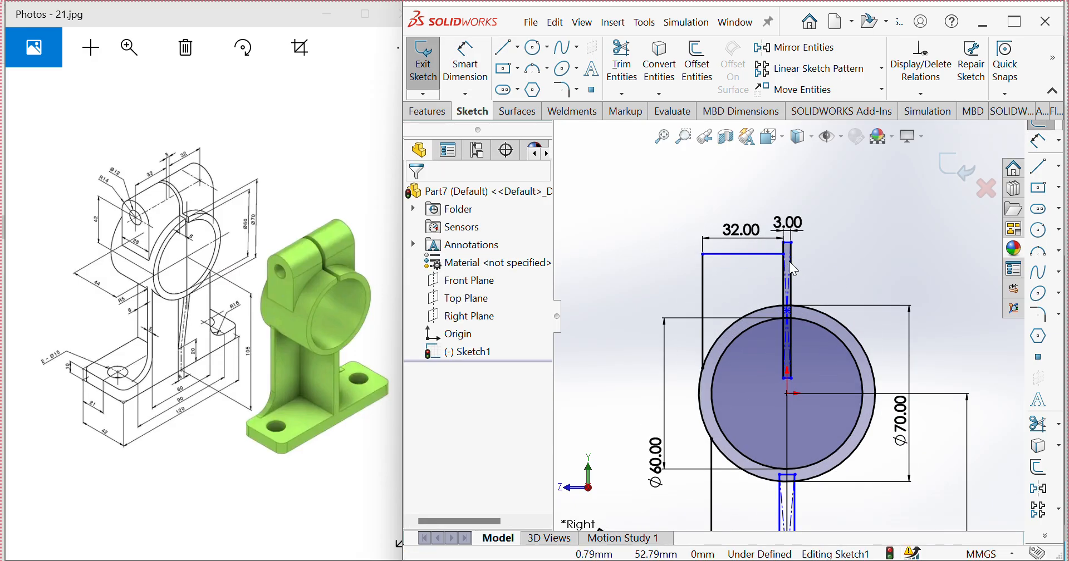
scroll(819, 311, "up", 3)
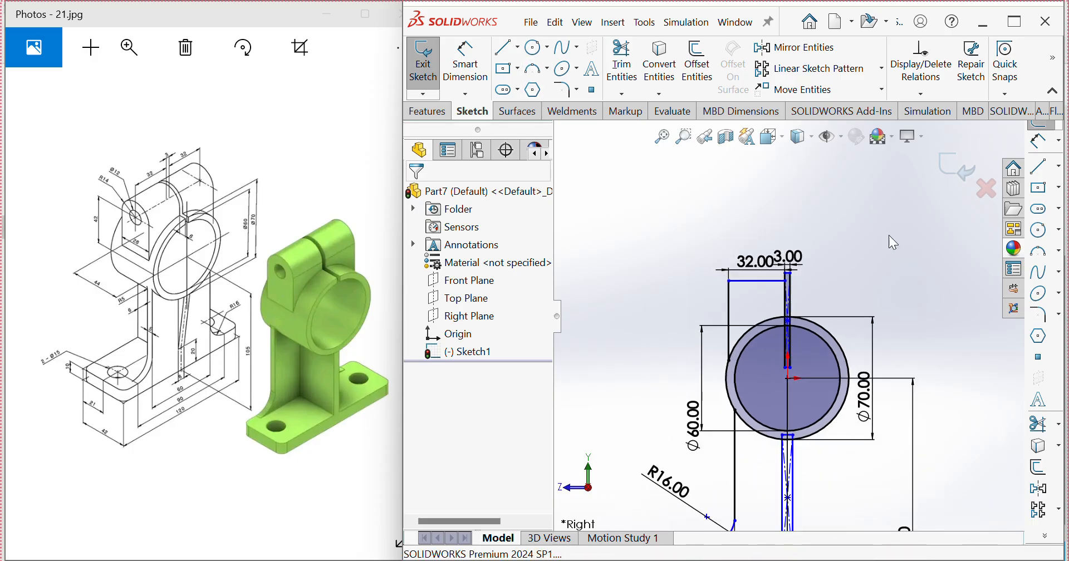
left_click(1059, 168)
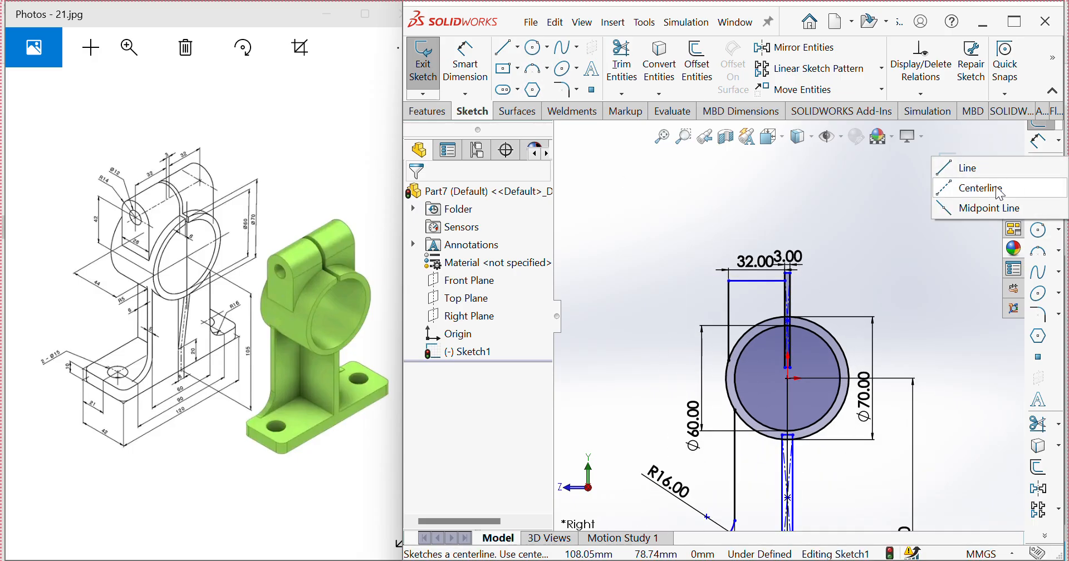
left_click(999, 189)
scroll(799, 332, "down", 5)
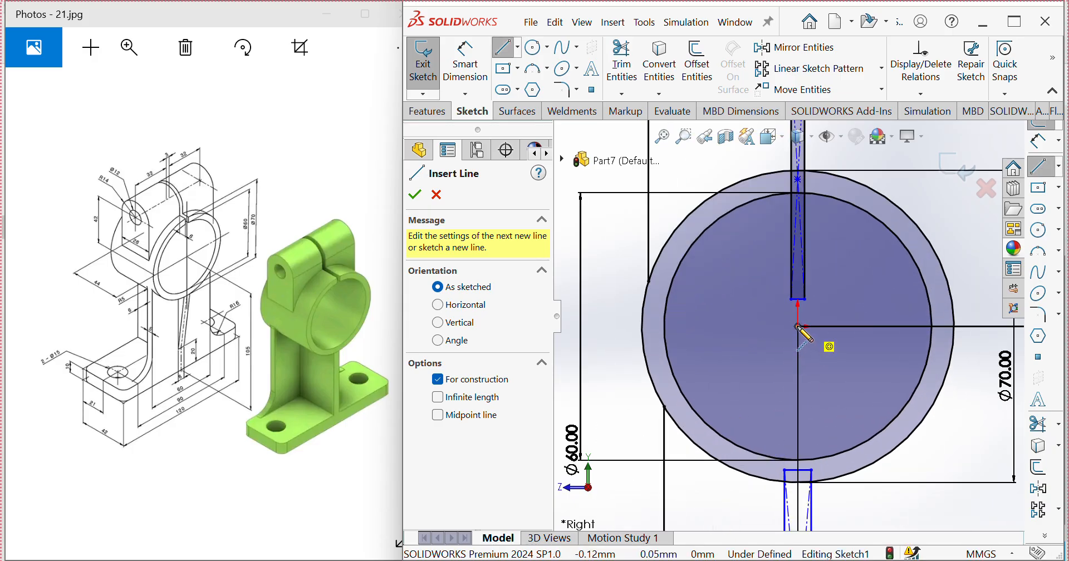
left_click(798, 328)
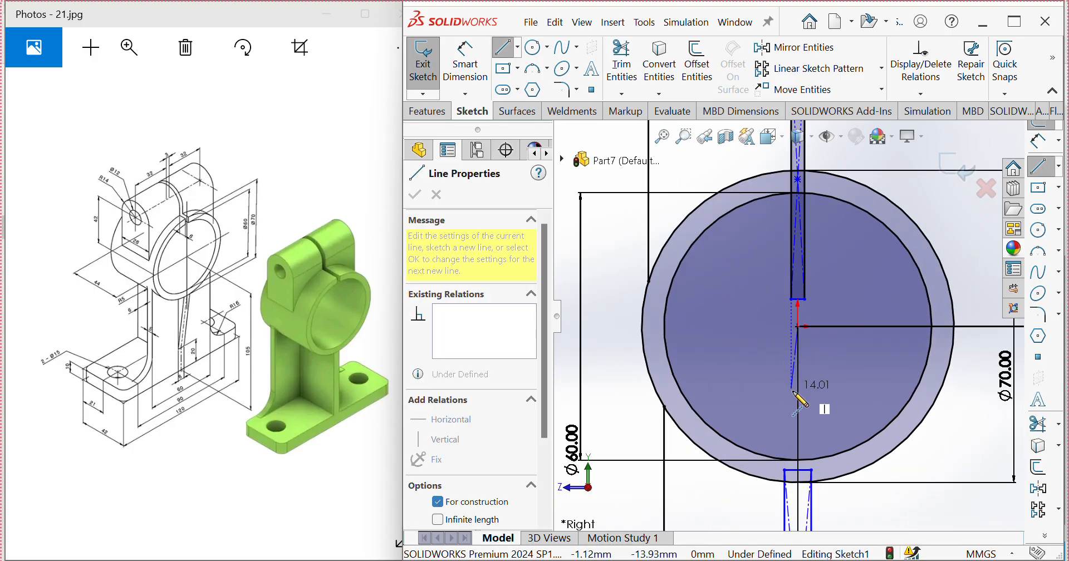
left_click(799, 422)
key("Escape")
scroll(791, 318, "up", 4)
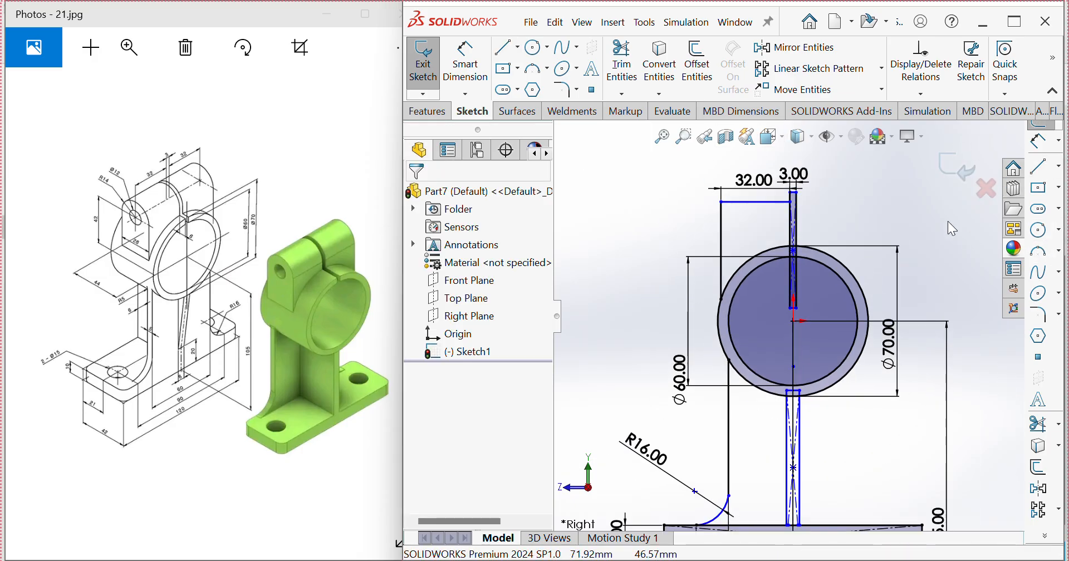
Step: Mirror the ear's horizontal and vertical lines, the side line below the ring and the R16 arc about the vertical centerline
left_click(793, 50)
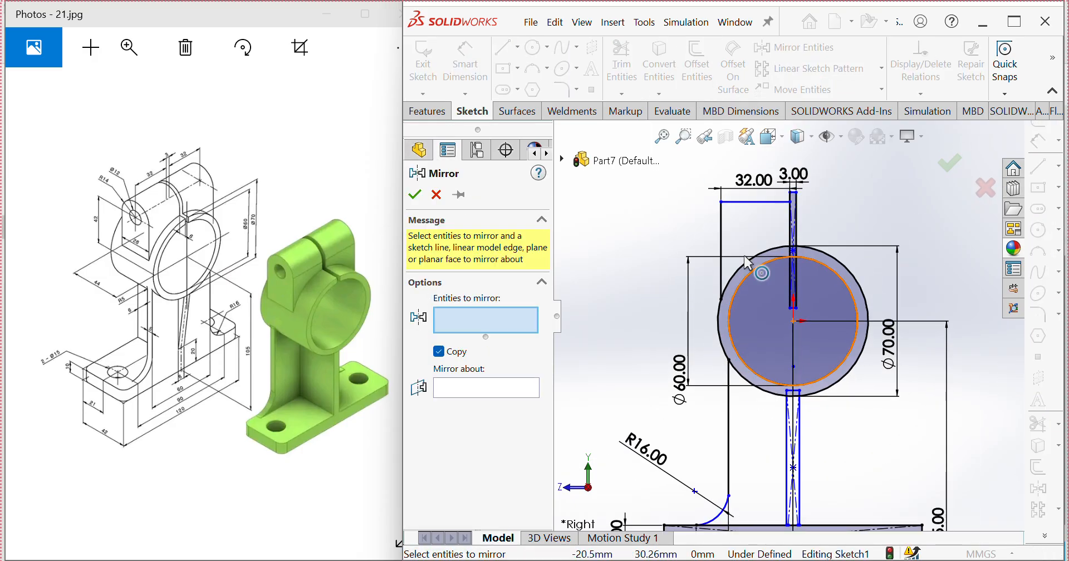
left_click(746, 203)
left_click(722, 234)
scroll(714, 272, "up", 3)
scroll(797, 368, "down", 6)
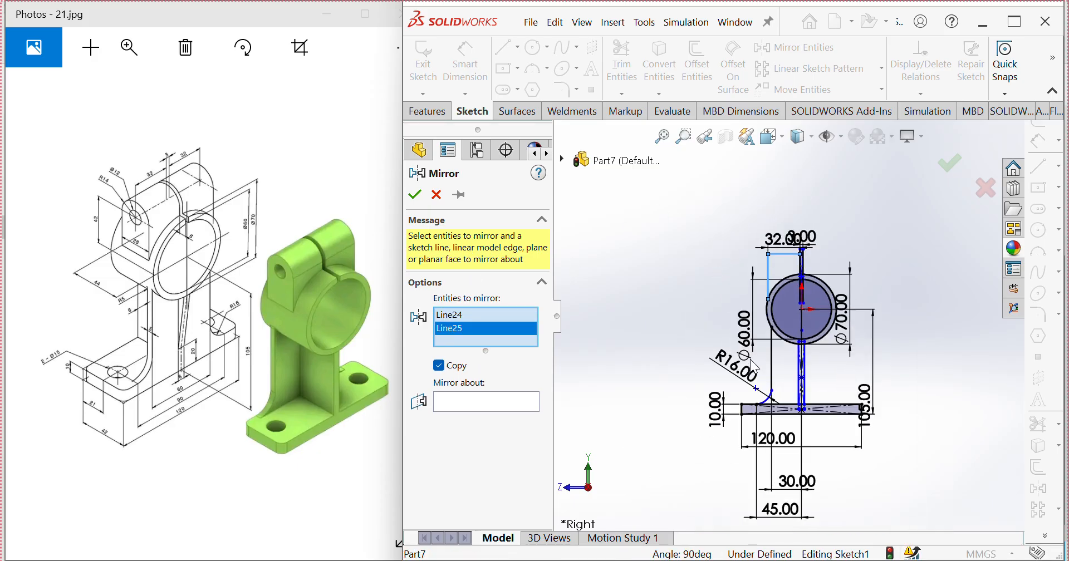
left_click(776, 390)
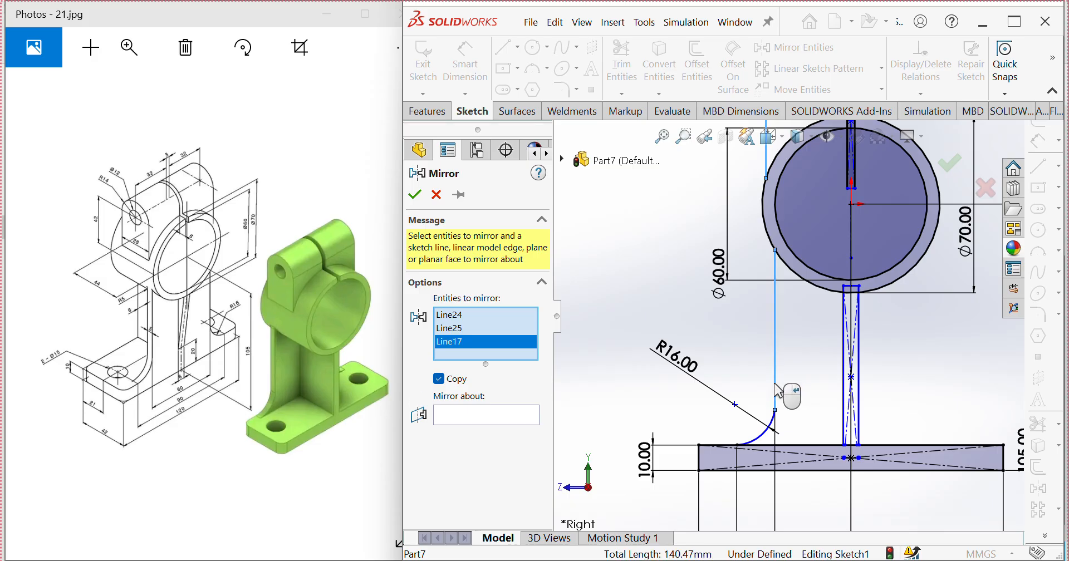
left_click(770, 438)
scroll(718, 408, "up", 4)
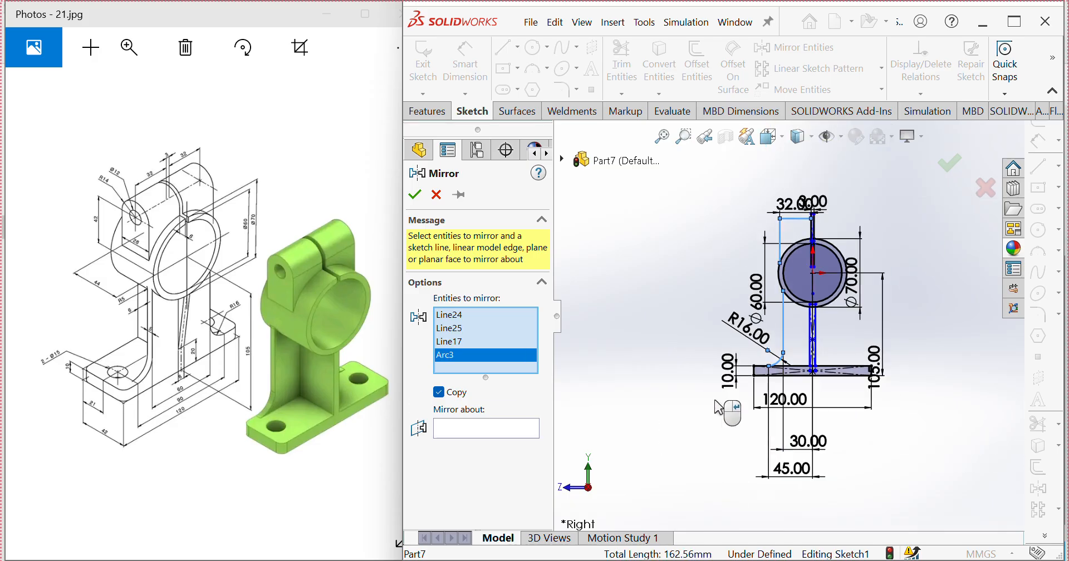
left_click(483, 429)
scroll(816, 272, "down", 5)
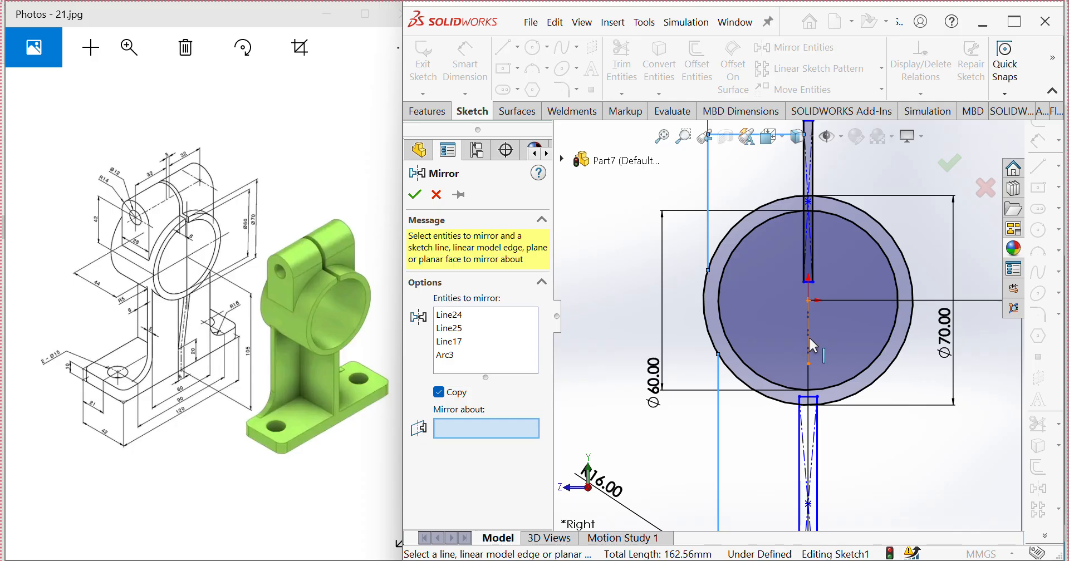
left_click(809, 336)
scroll(811, 336, "up", 4)
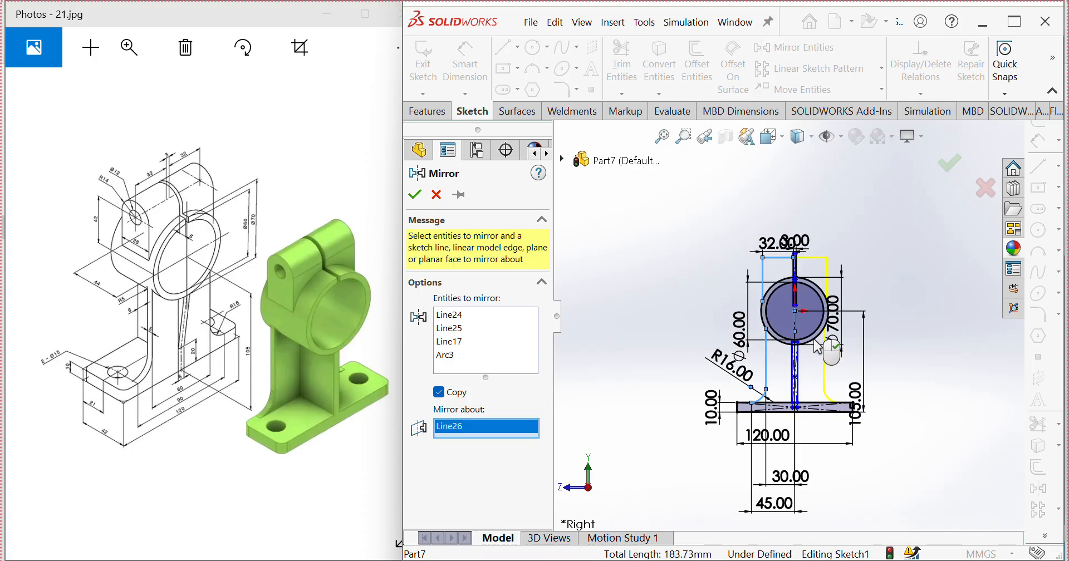
left_click(414, 195)
scroll(809, 317, "down", 3)
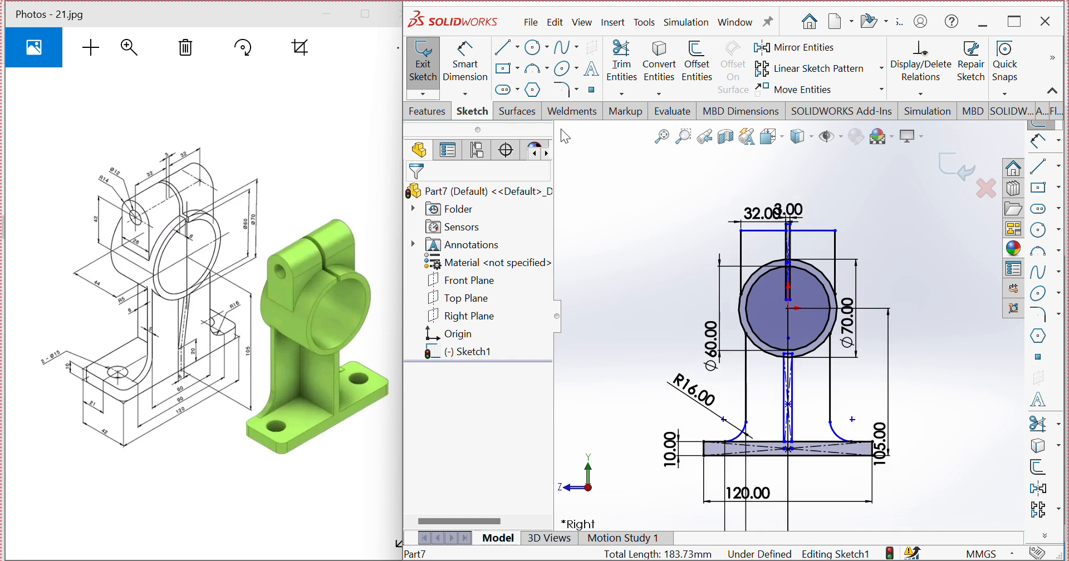
Step: Start a boss extrusion from the sketch, choosing the base, web, ring and web-ring overlap regions as contours
scroll(789, 316, "up", 3)
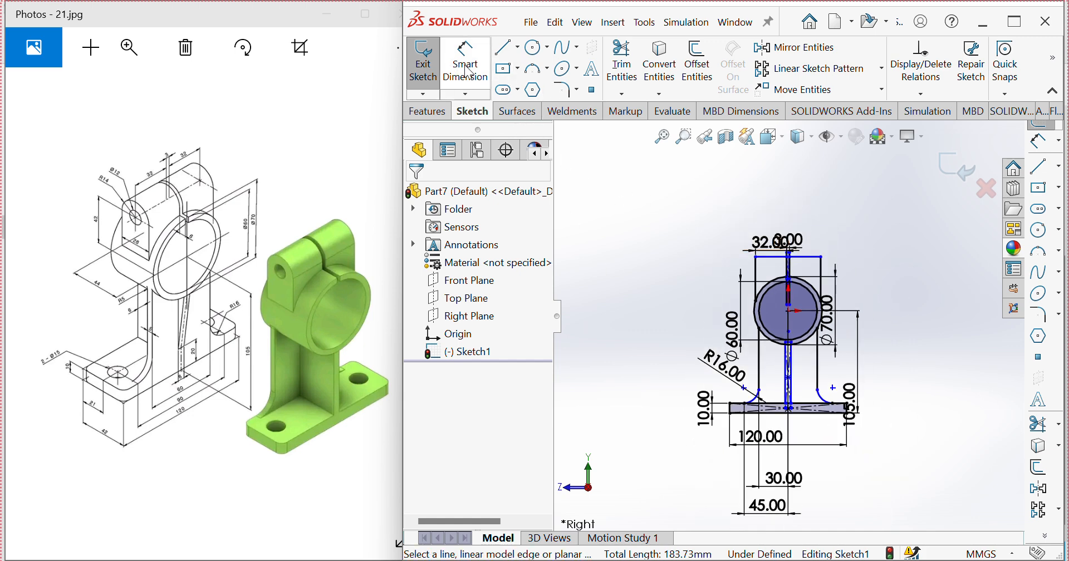
left_click(425, 112)
left_click(432, 77)
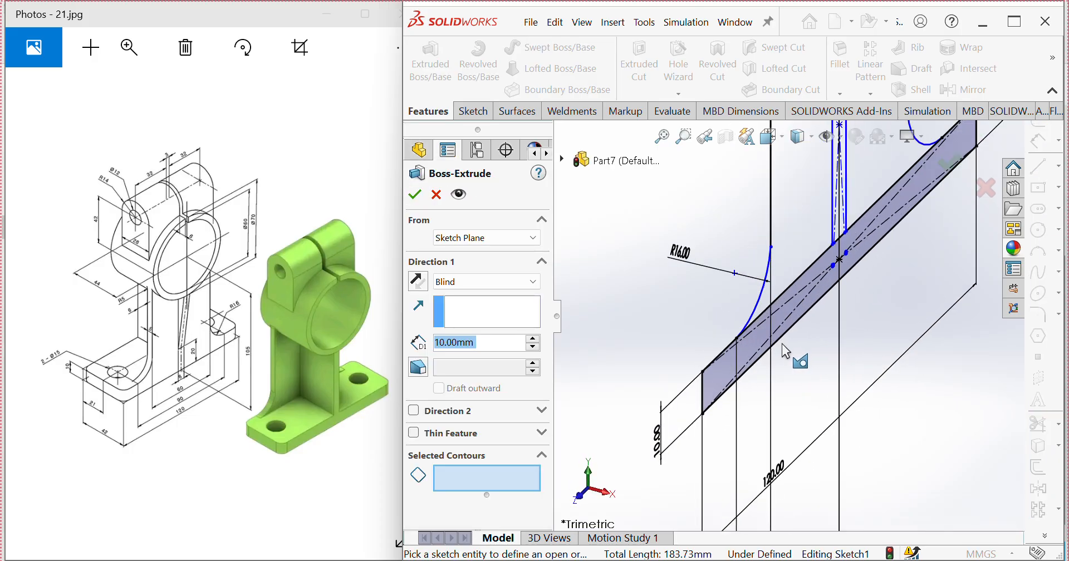
left_click(706, 383)
scroll(737, 337, "up", 3)
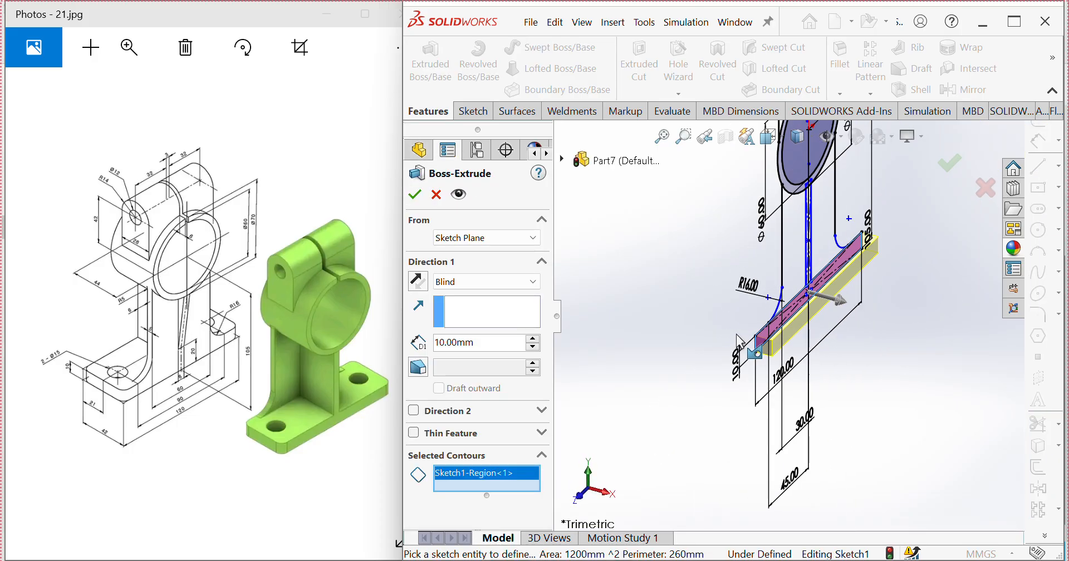
scroll(835, 251, "down", 5)
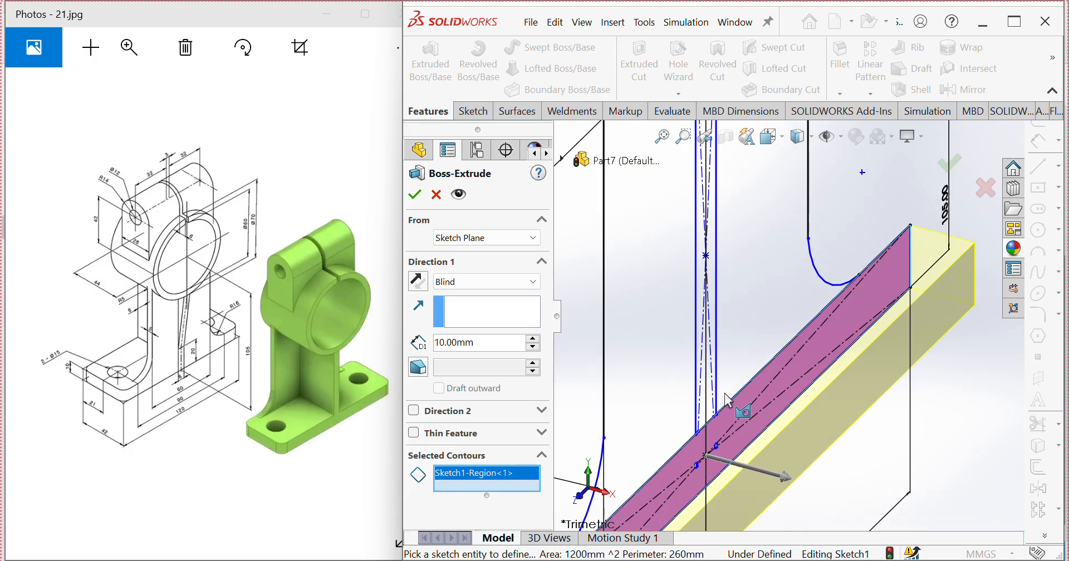
left_click(705, 361)
scroll(785, 312, "up", 3)
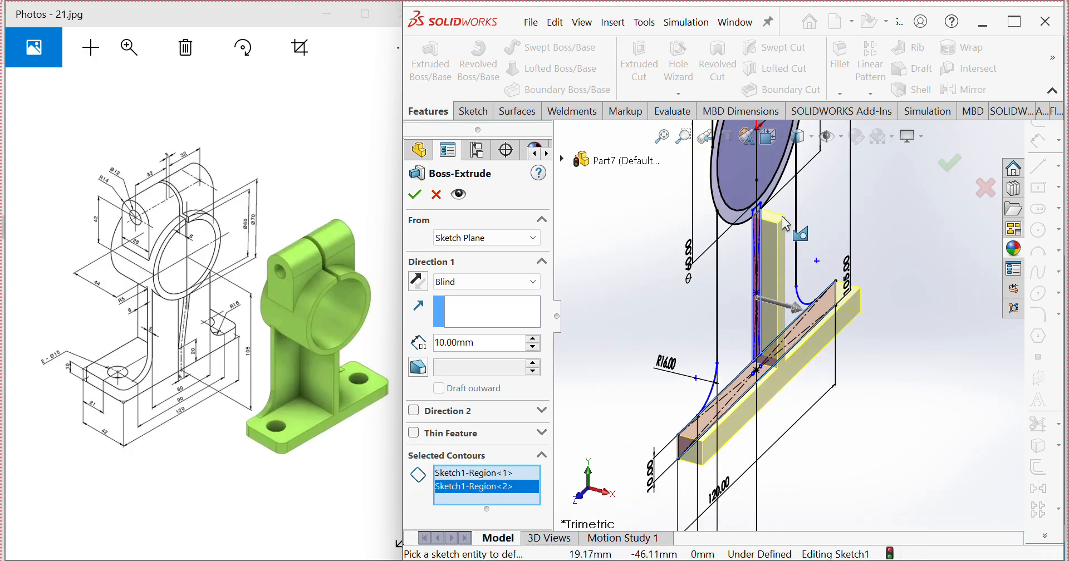
left_click(736, 221)
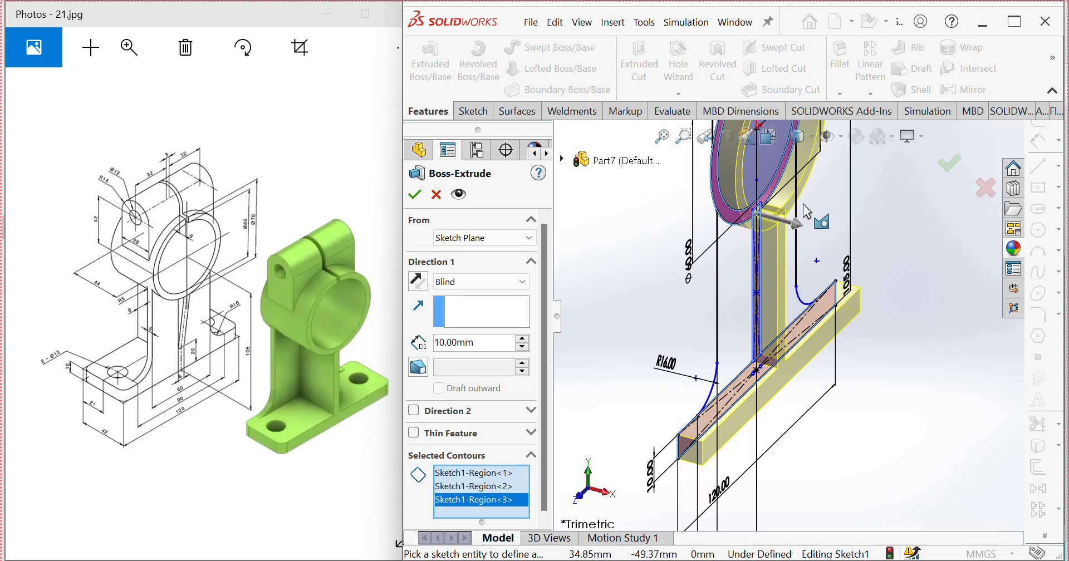
scroll(804, 207, "down", 5)
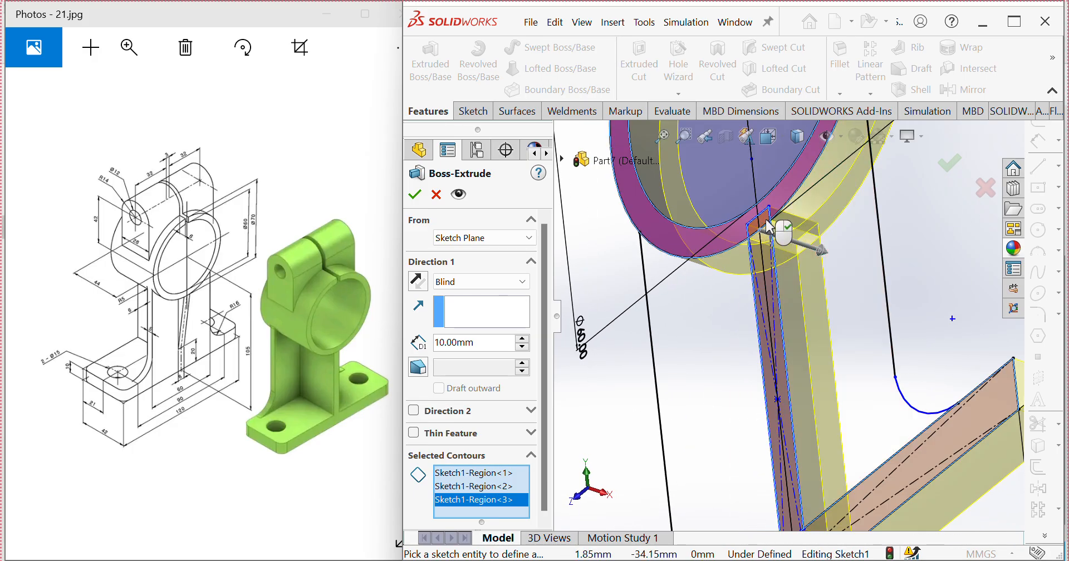
left_click(770, 227)
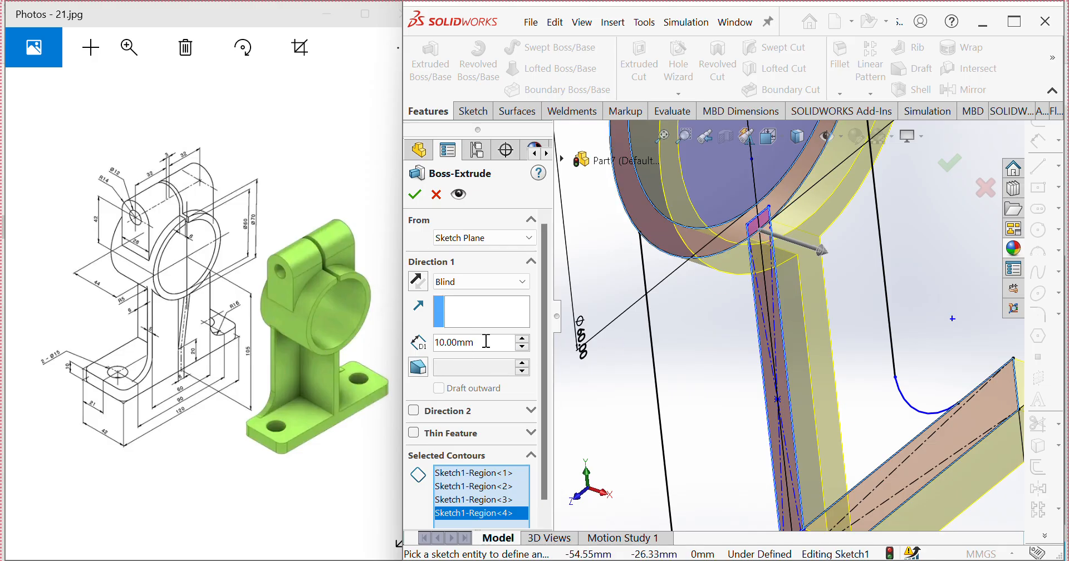
Step: Set the extrusion depth to 42 mm and create it, keeping the side region beside the web out of the contours
type("42")
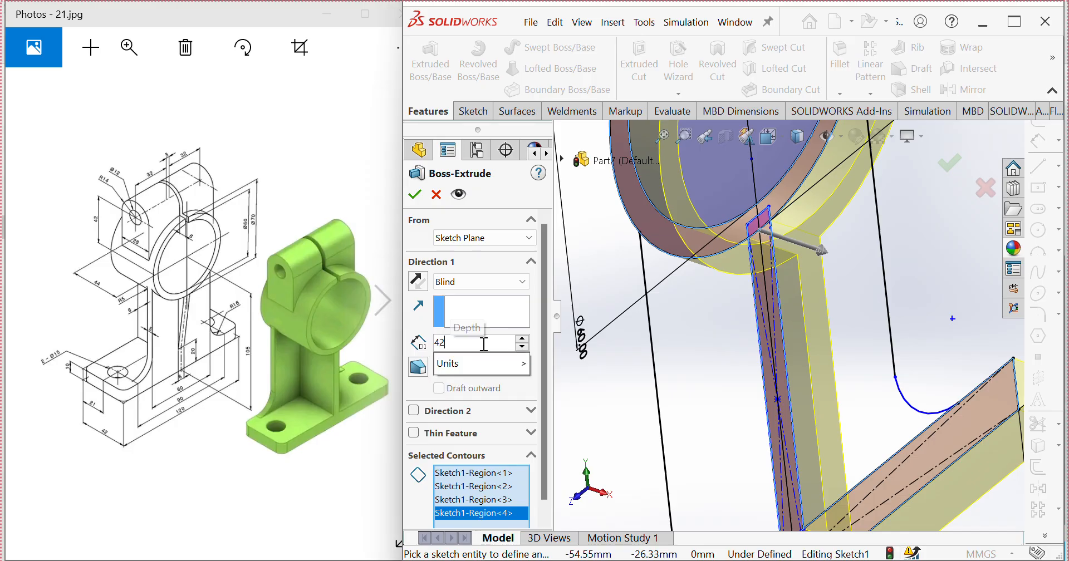
left_click(701, 360)
scroll(701, 361, "up", 5)
middle_click_drag(701, 362, 660, 360)
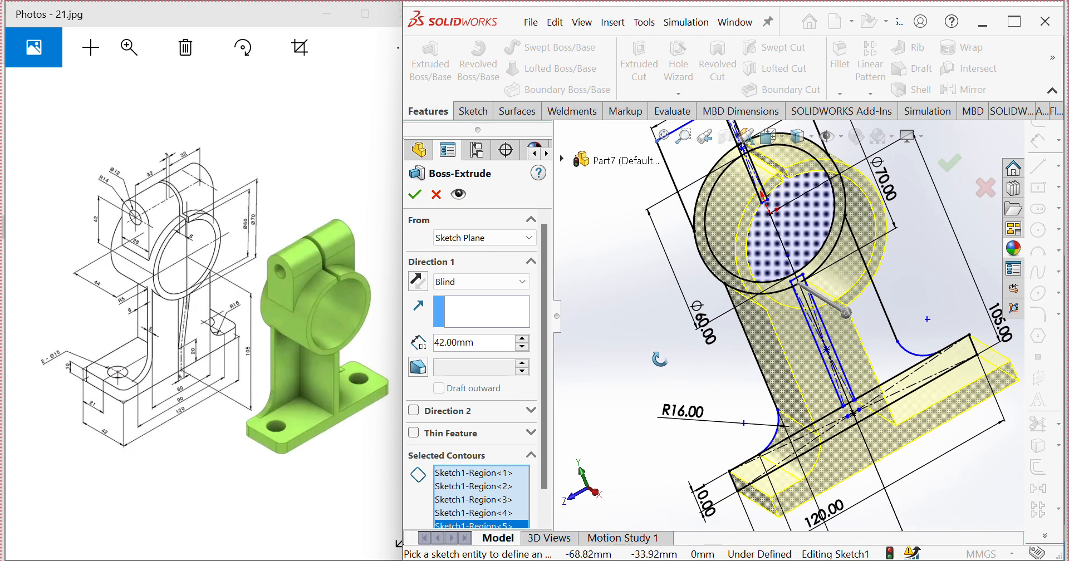
left_click(770, 349)
middle_click_drag(770, 351, 653, 375)
middle_click_drag(777, 303, 764, 294)
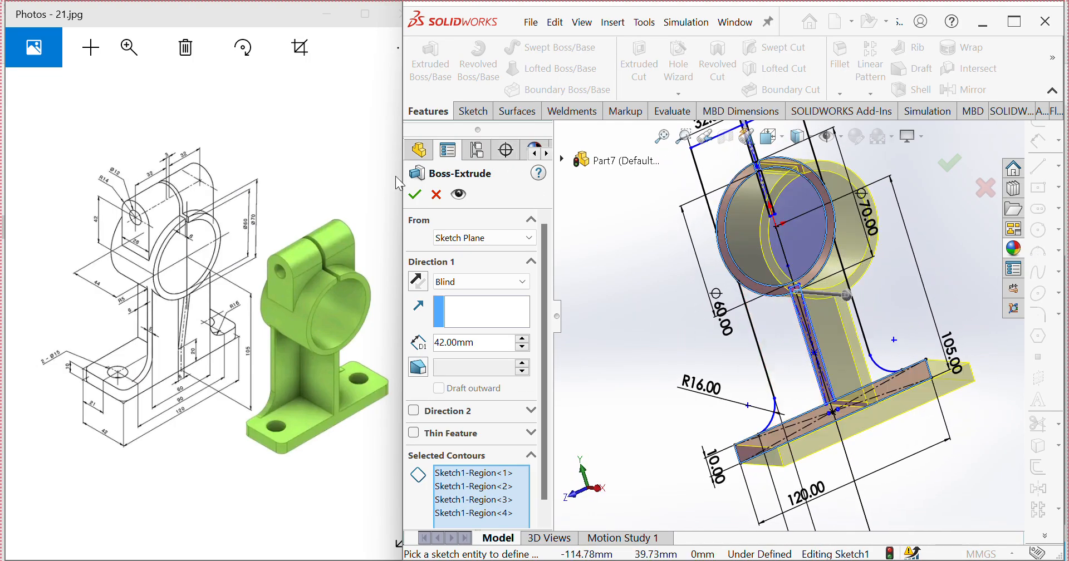
left_click(415, 194)
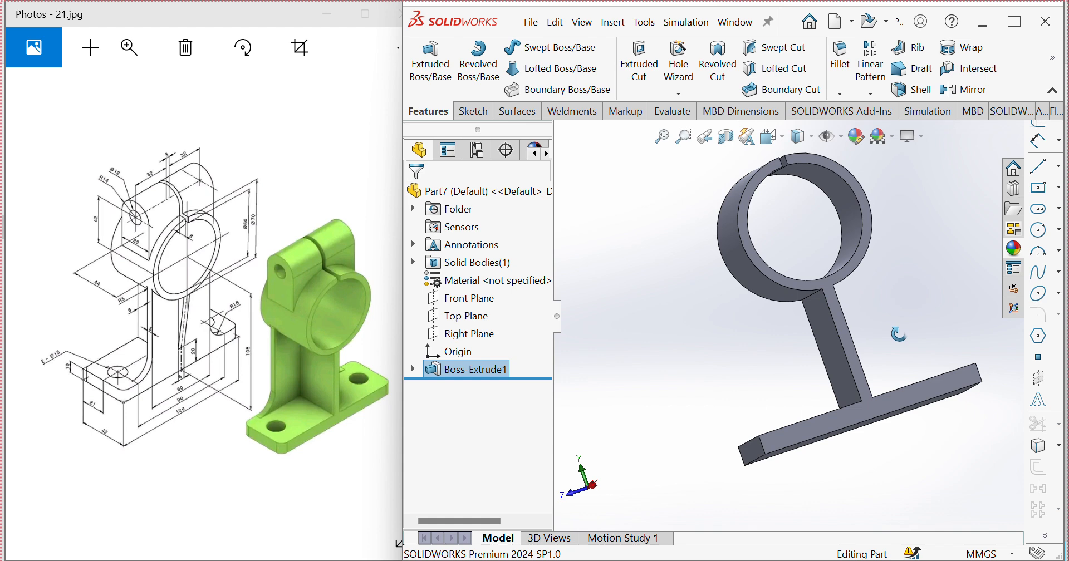
Step: Start a second boss extrusion reusing Sketch1, choosing the two curved side regions flanking the web as contours
mouse_move(916, 355)
middle_mouse_down()
mouse_move(909, 383)
mouse_move(936, 364)
middle_mouse_up()
scroll(937, 363, "up", 4)
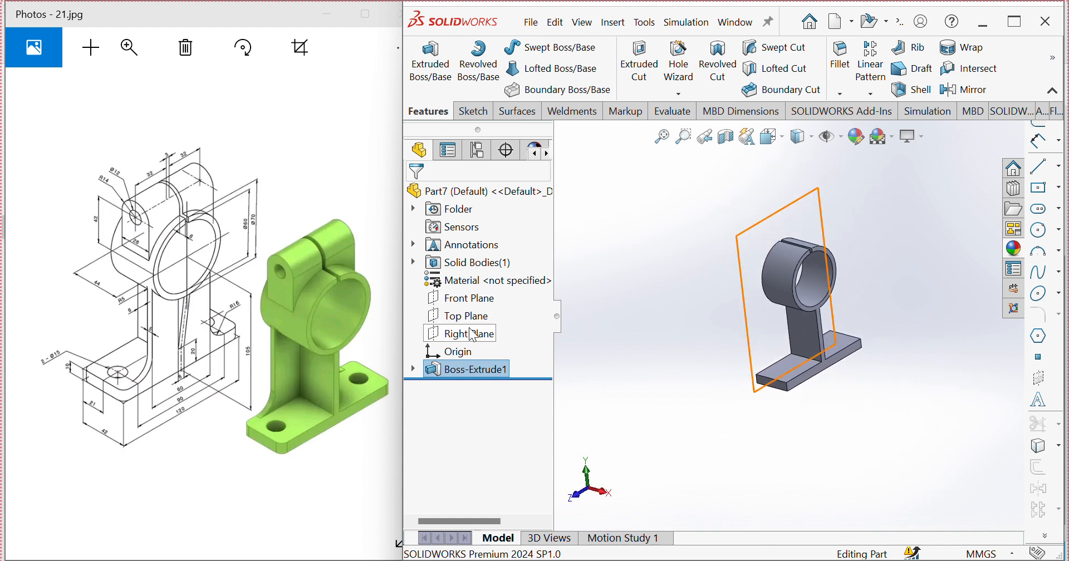
left_click(414, 369)
left_click(479, 390)
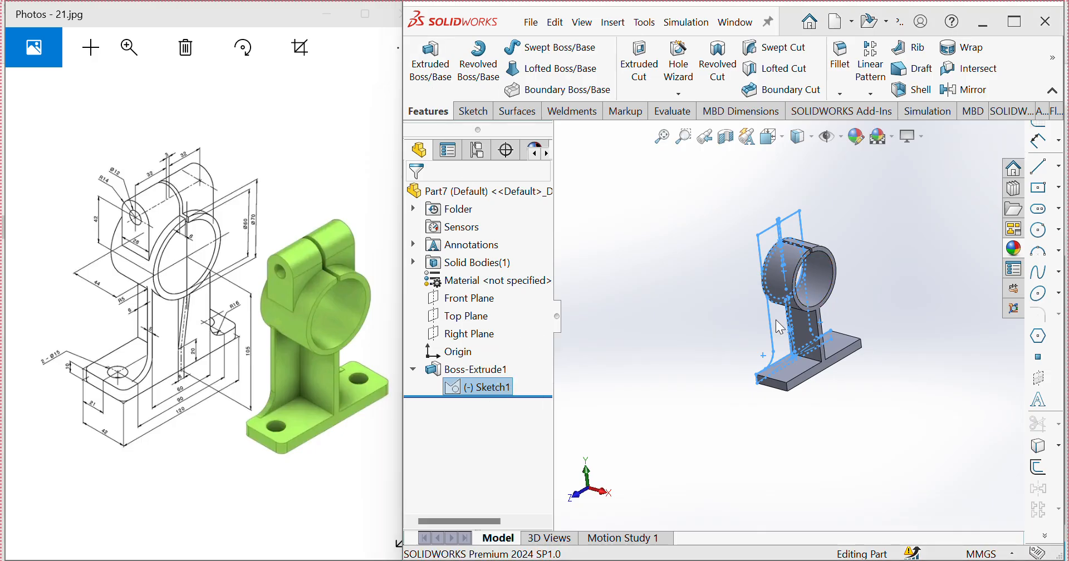
scroll(787, 316, "down", 3)
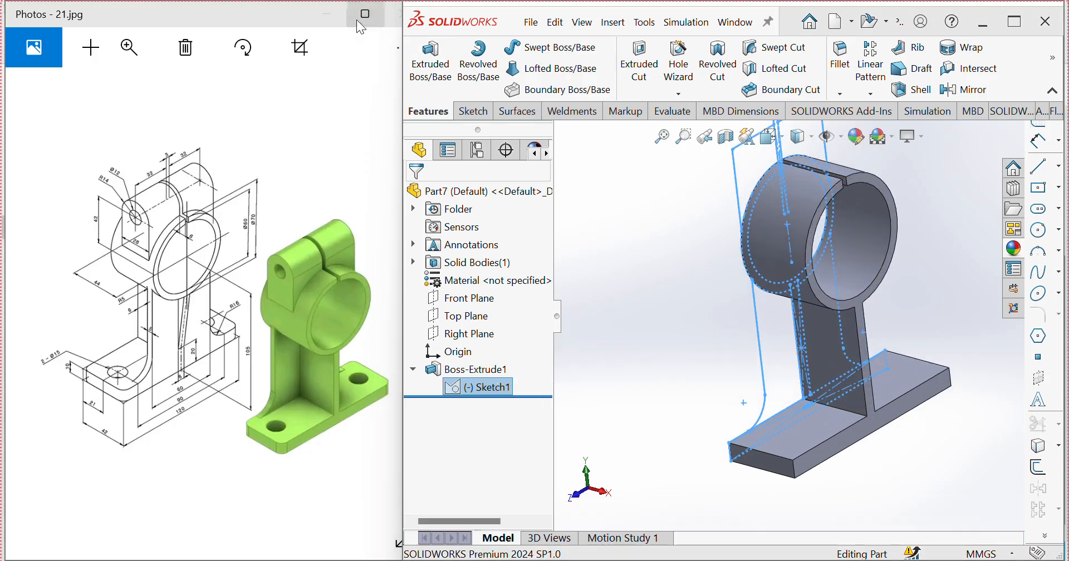
left_click(430, 60)
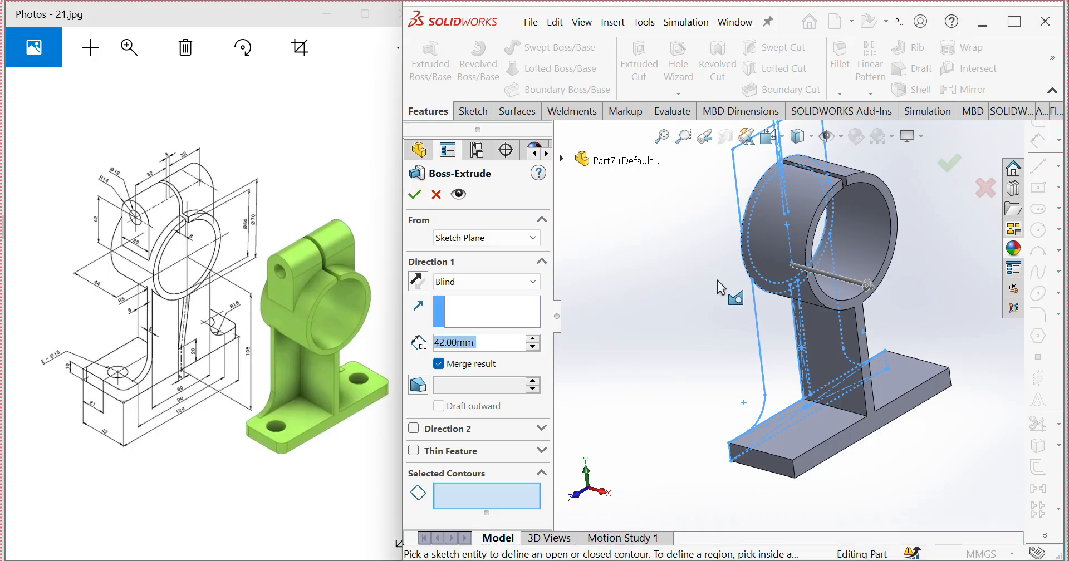
left_click(777, 368)
middle_click_drag(777, 369, 881, 297)
left_click(885, 309)
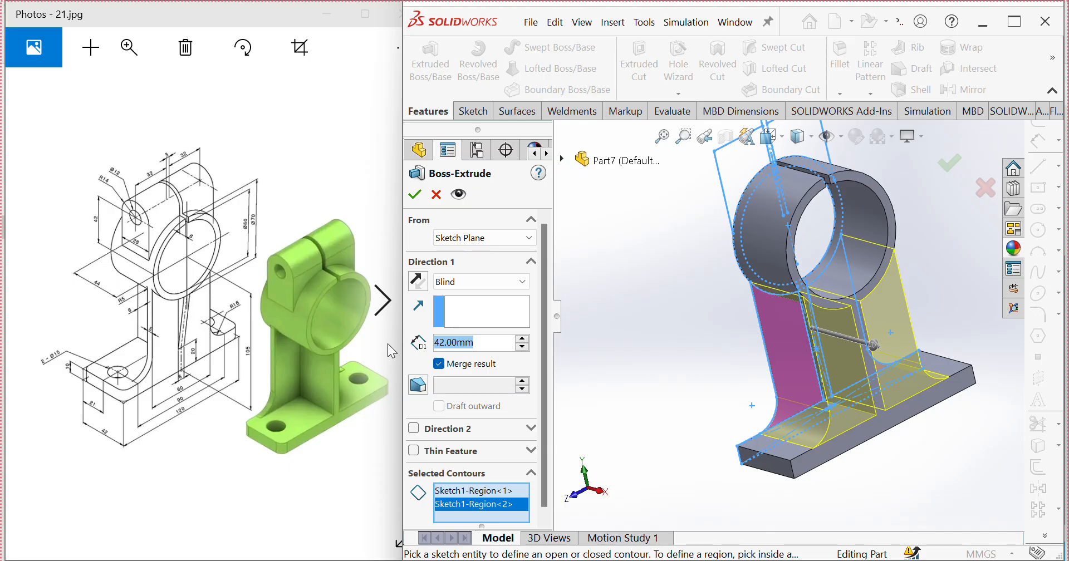
Step: Extrude the two side regions to a depth of 5 mm, merged with the body
type("5")
key("Return")
mouse_move(693, 336)
middle_mouse_down()
mouse_move(714, 330)
mouse_move(692, 341)
middle_mouse_up()
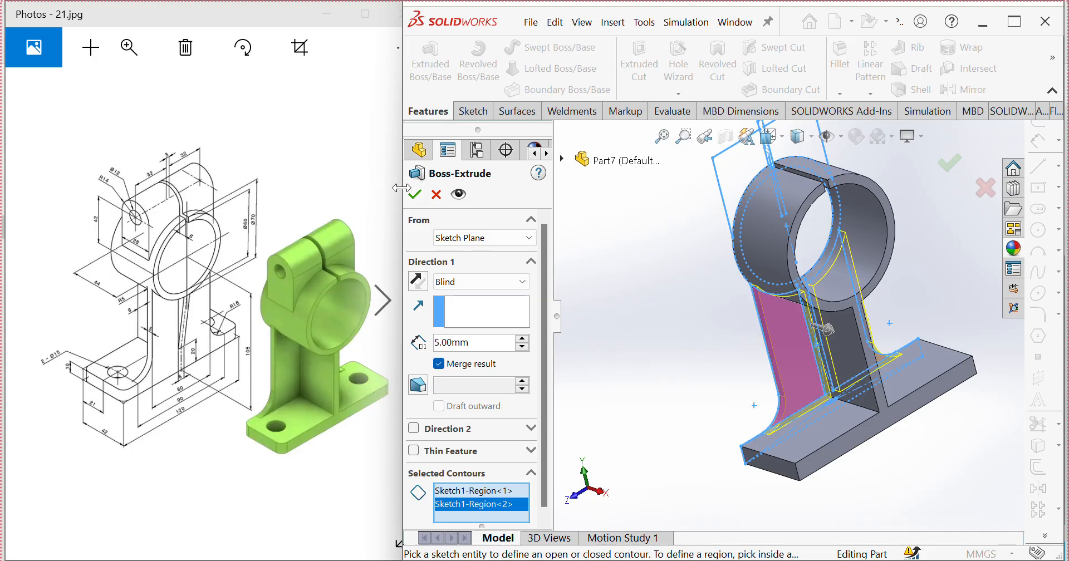
left_click(414, 194)
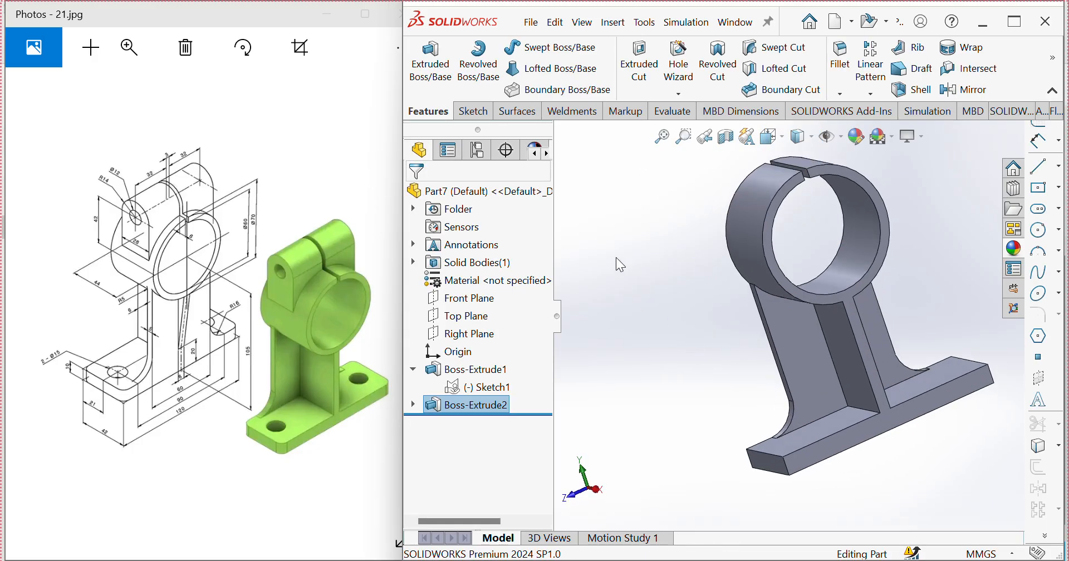
Step: Extrude the ring region of Sketch1 6 mm in the reversed direction, merged with the body
left_click(480, 391)
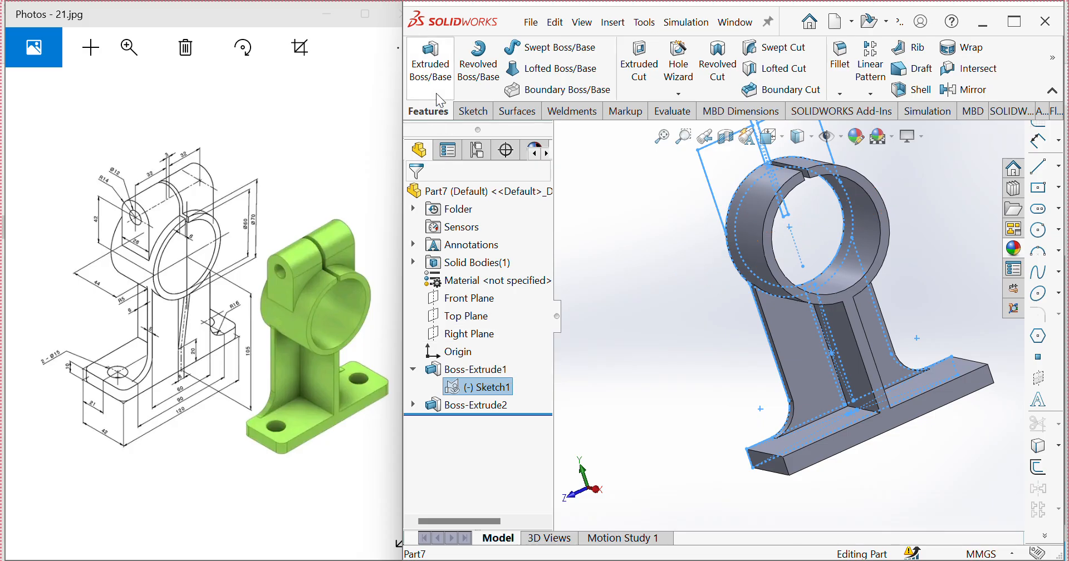
left_click(429, 60)
mouse_move(747, 238)
middle_mouse_down()
mouse_move(848, 238)
mouse_move(780, 266)
mouse_move(611, 268)
middle_mouse_up()
left_click(864, 264)
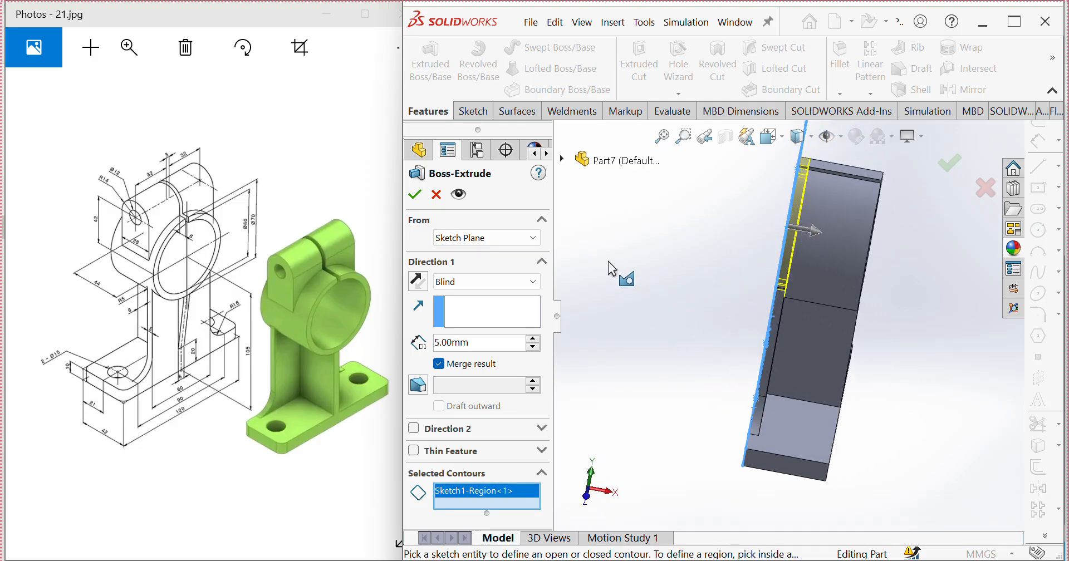
left_click(419, 281)
type("6")
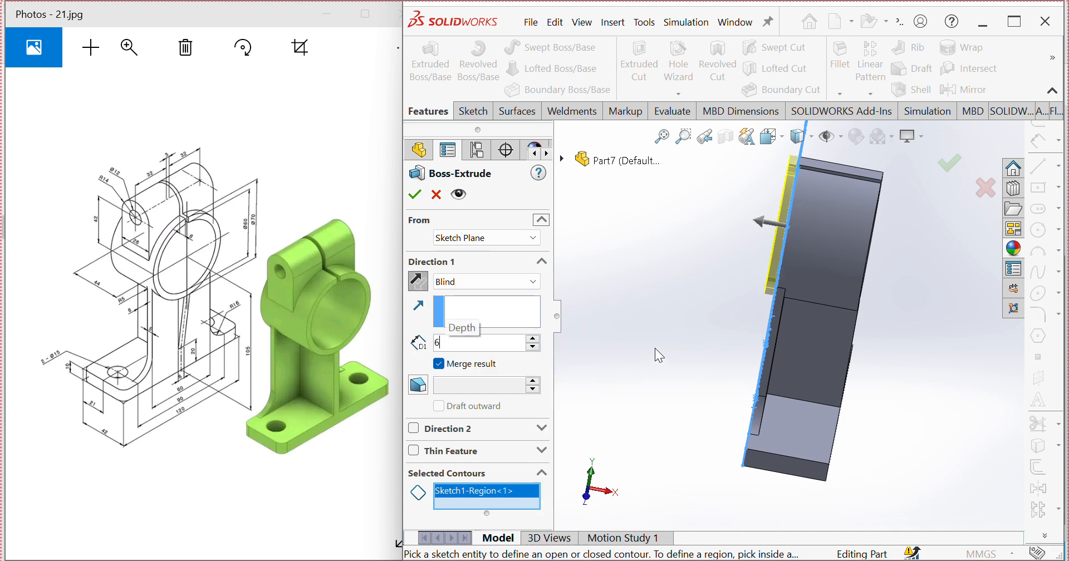
middle_click_drag(655, 350, 683, 320)
left_click(415, 195)
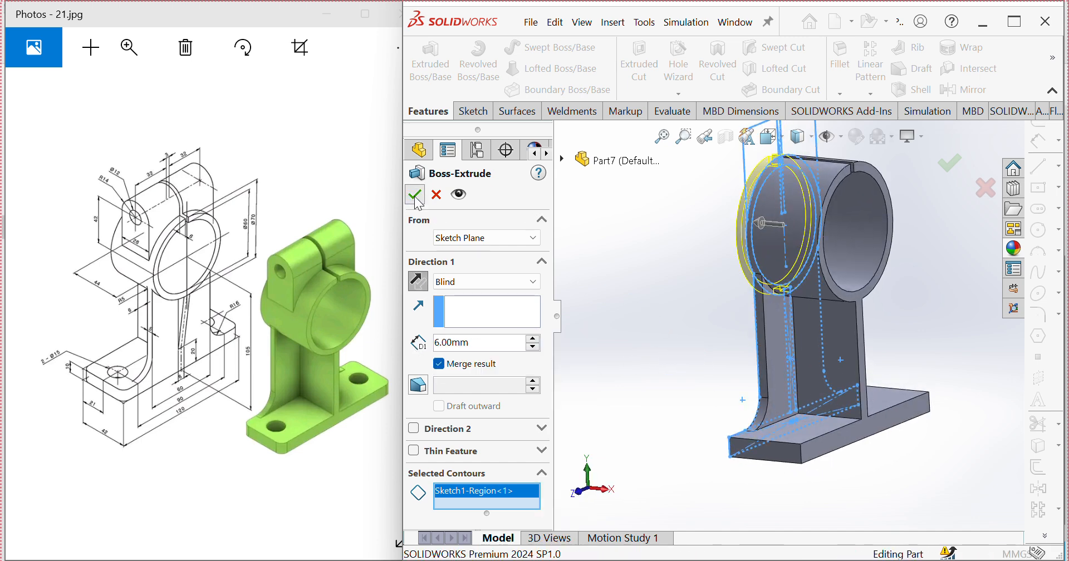
Step: Extrude the two clamp ear regions of Sketch1 above the ring to a depth of 28 mm, merged with the body
middle_click_drag(703, 250, 685, 270)
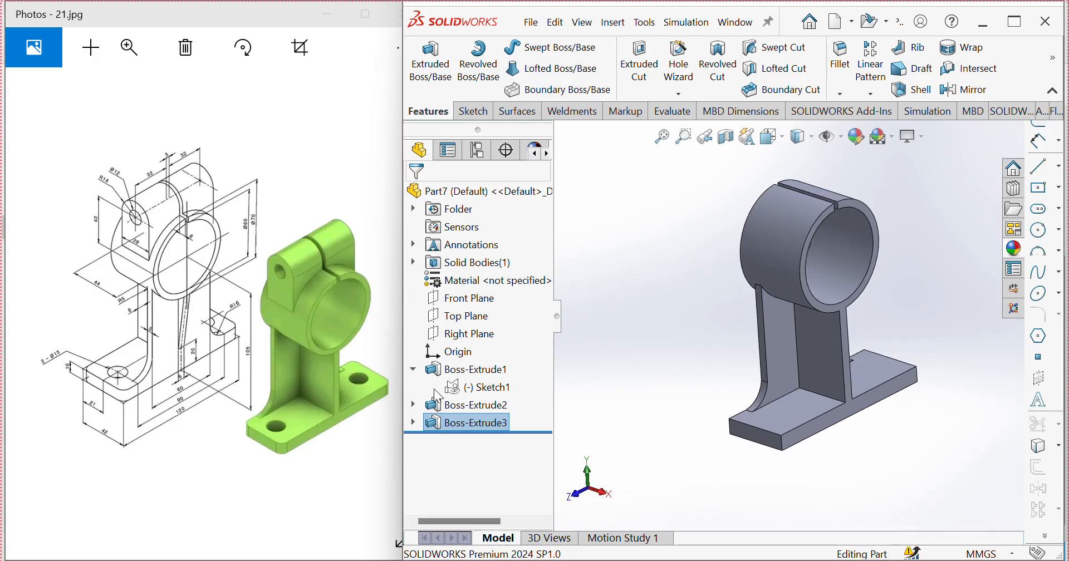
left_click(481, 390)
left_click(432, 79)
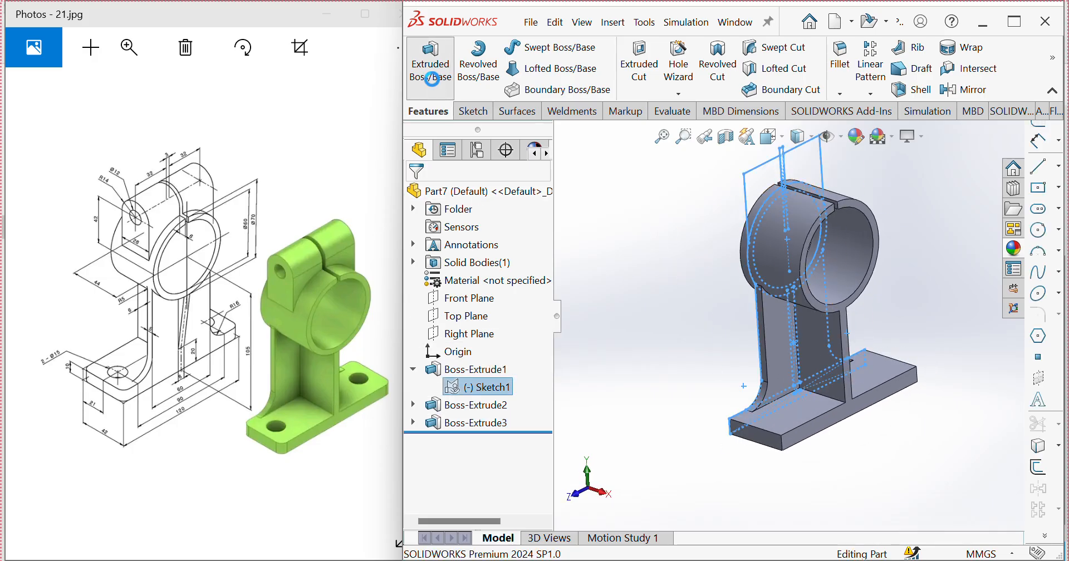
scroll(803, 208, "down", 2)
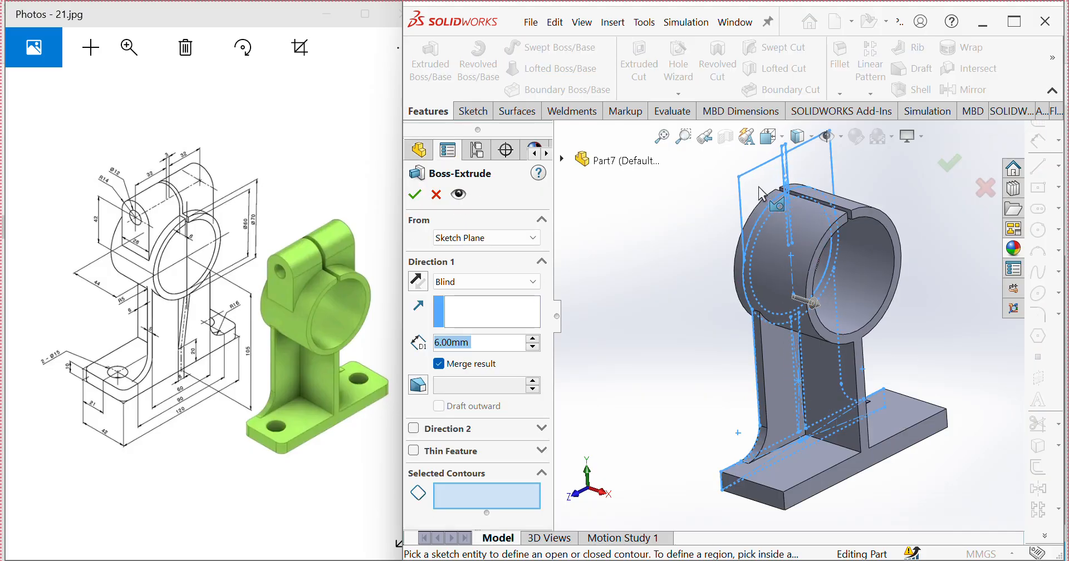
left_click(755, 196)
left_click(808, 172)
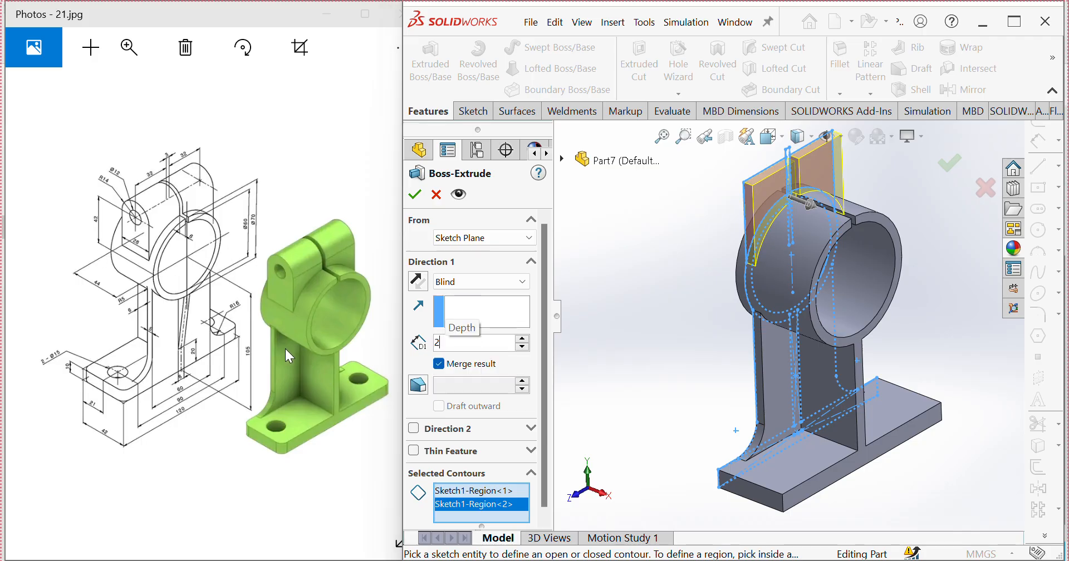
type("28")
key("Return")
mouse_move(659, 336)
middle_mouse_down()
mouse_move(653, 311)
mouse_move(673, 327)
middle_mouse_up()
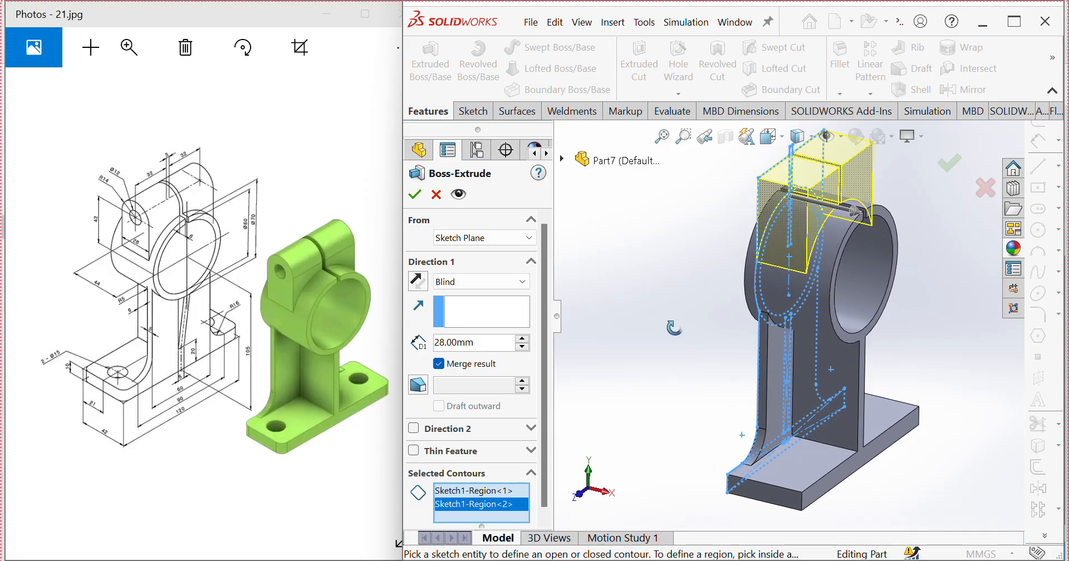
left_click(415, 194)
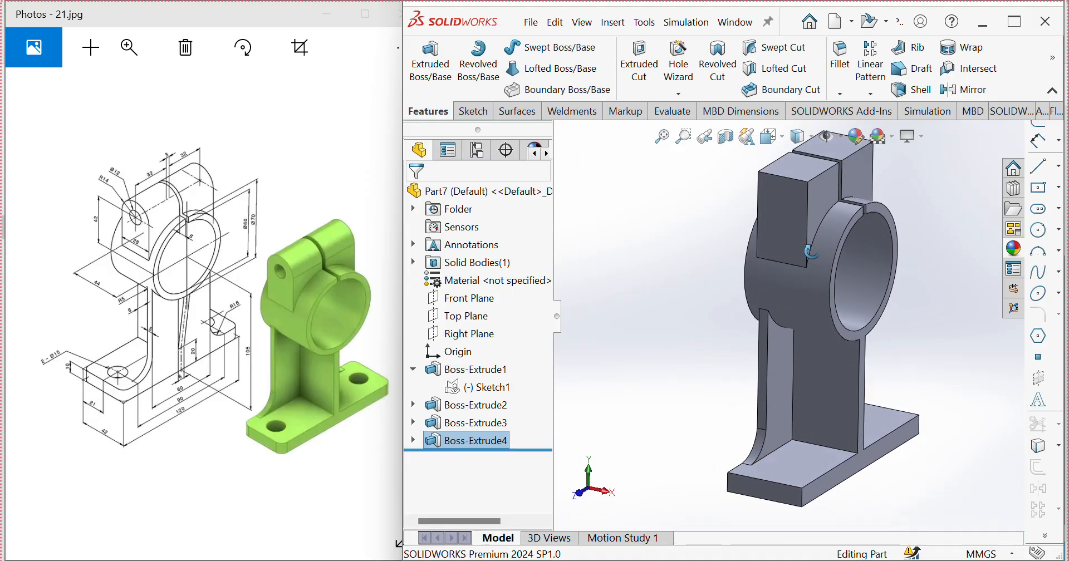
Step: Start a sketch on the clamp ear's outer side face and draw a vertical centerline joining the midpoints of its top and bottom edges
middle_click_drag(654, 221, 809, 232)
left_click(810, 218)
left_click(870, 160)
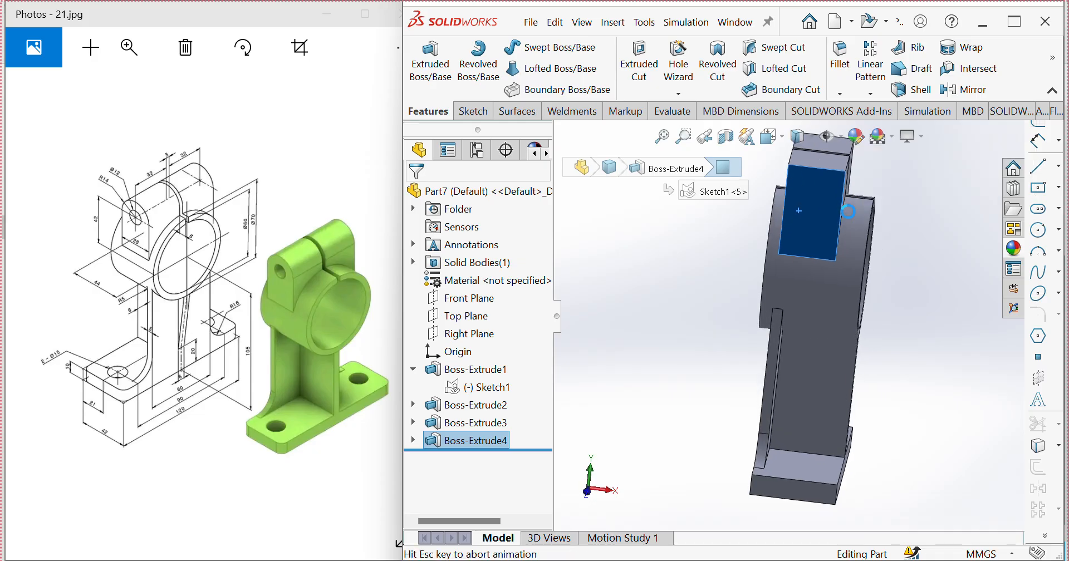
scroll(790, 209, "down", 5)
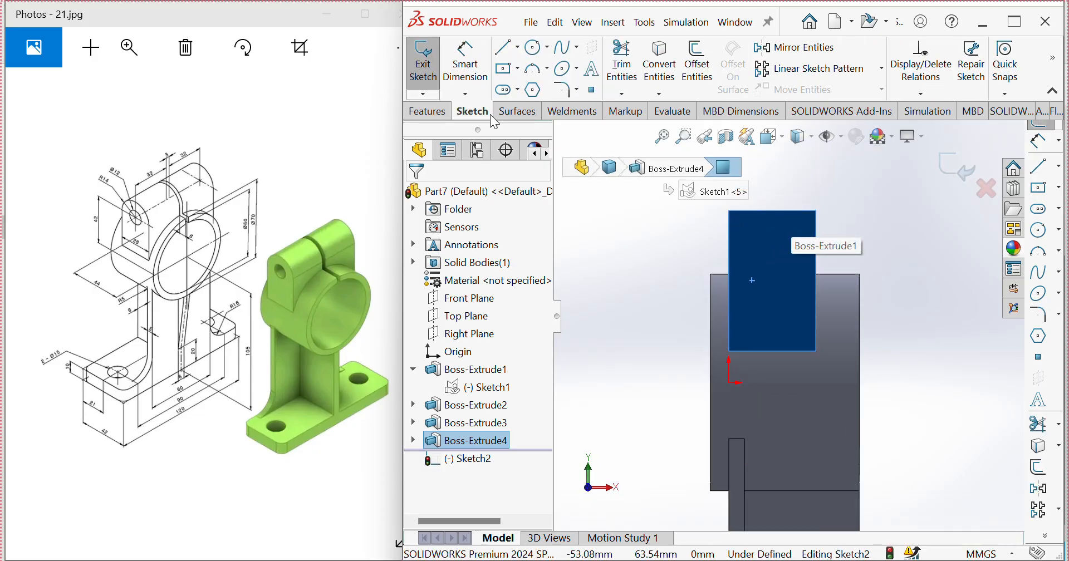
left_click(1060, 167)
left_click(966, 181)
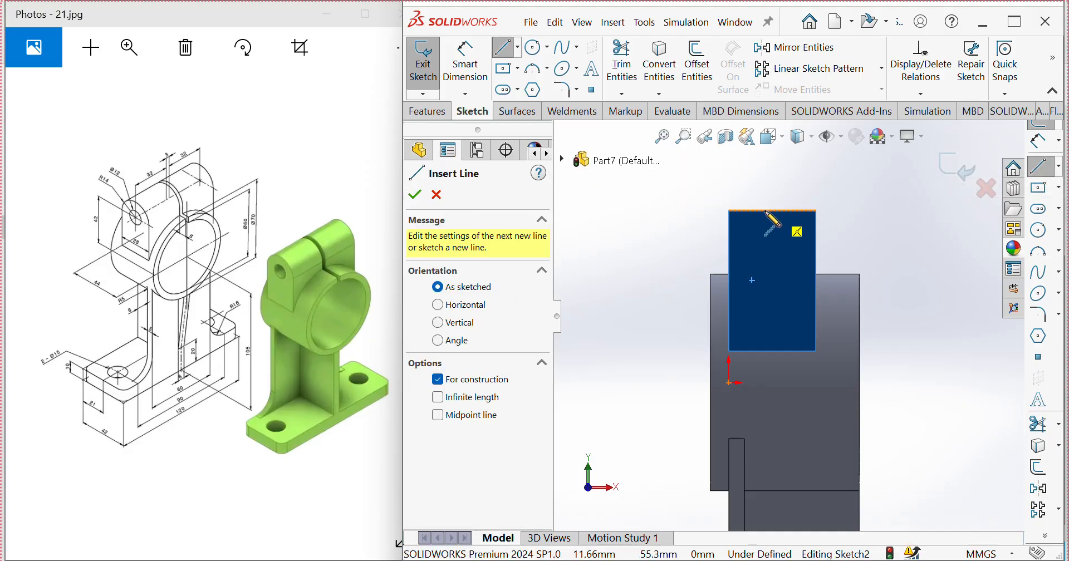
left_click(772, 211)
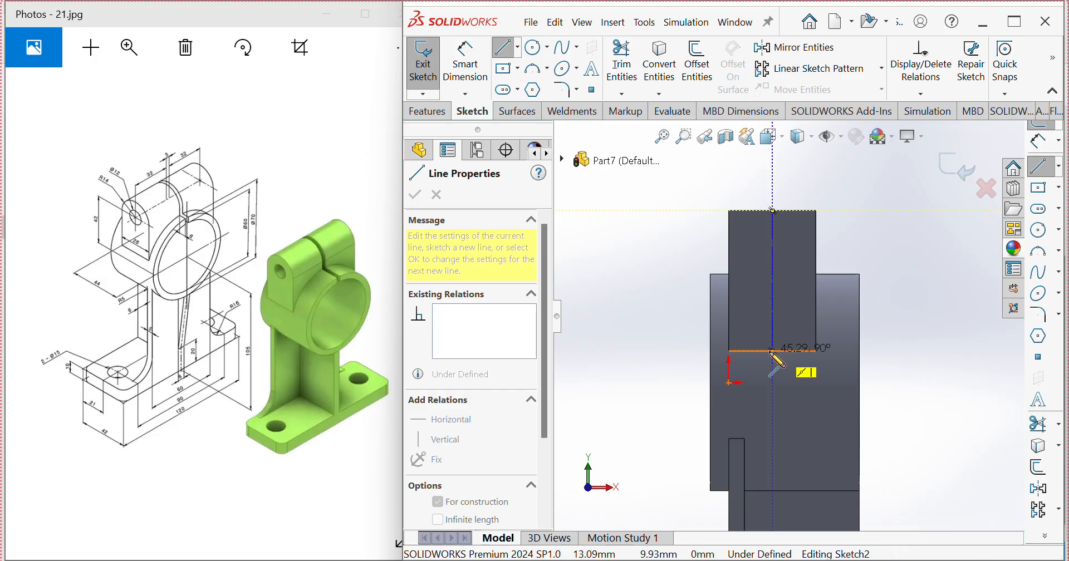
left_click(772, 351)
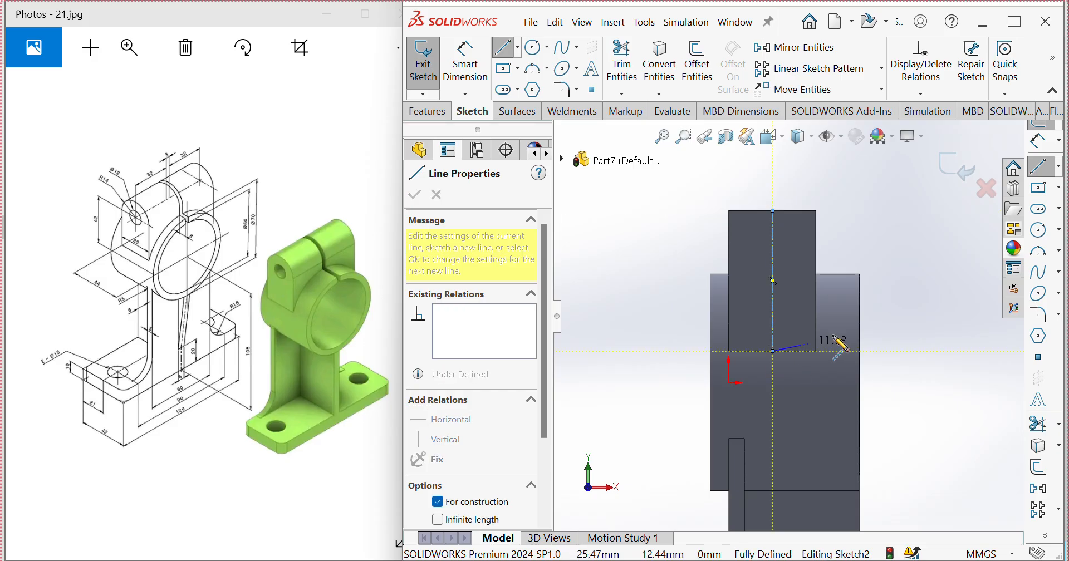
Step: Sketch a circle centred on the upper part of the centerline and dimension its diameter to 28 mm
left_click(1038, 232)
left_click(772, 258)
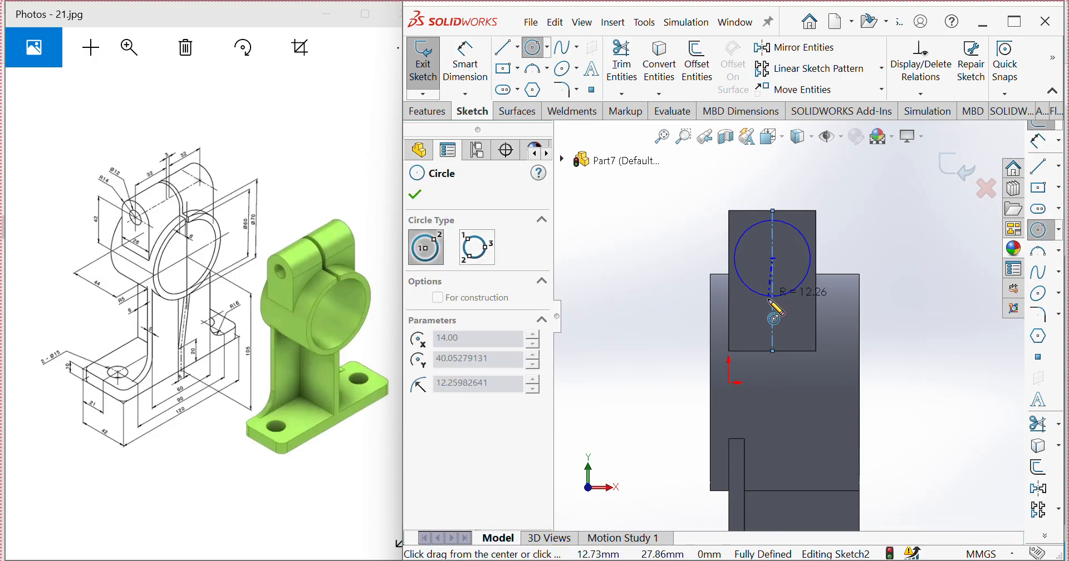
left_click(762, 297)
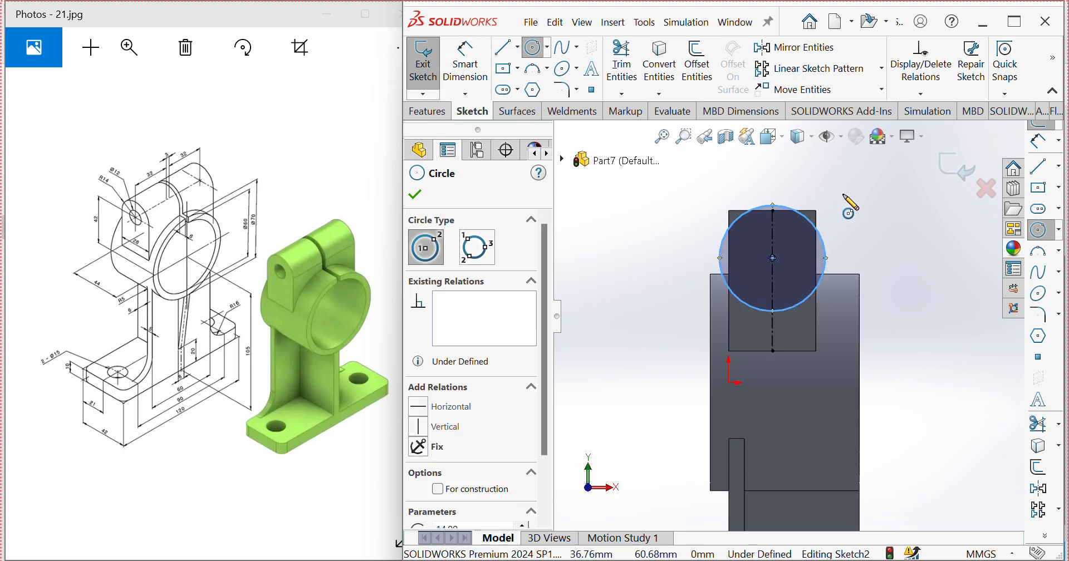
left_click(451, 82)
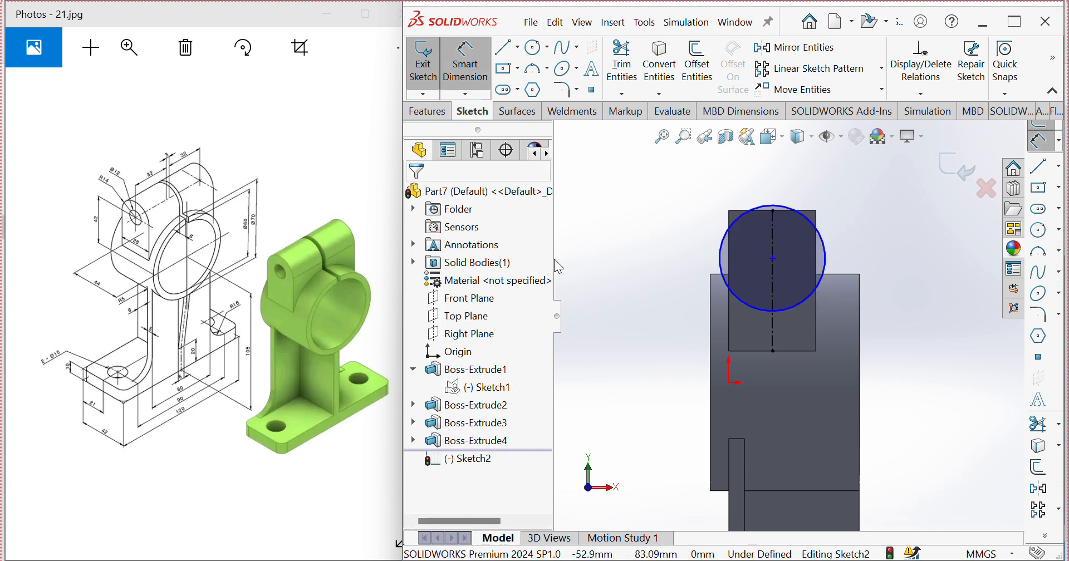
left_click(821, 287)
left_click(894, 290)
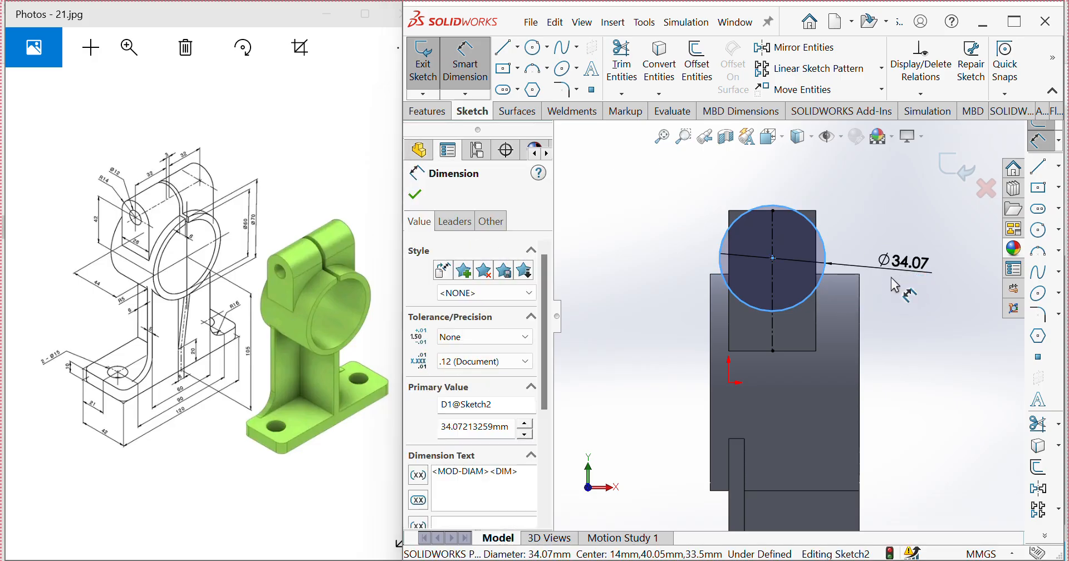
type("28")
left_click(835, 247)
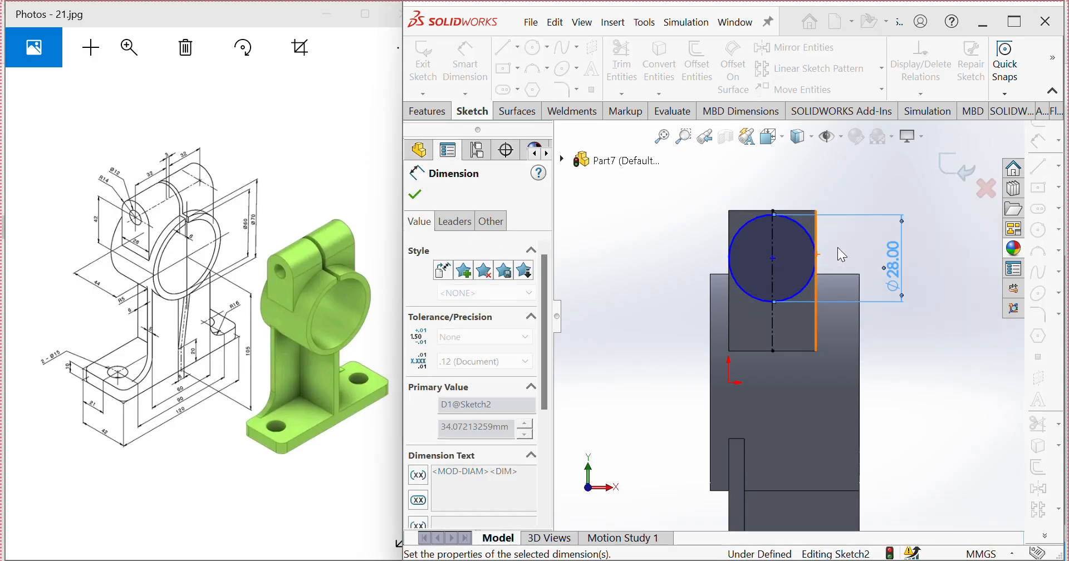
key("Escape")
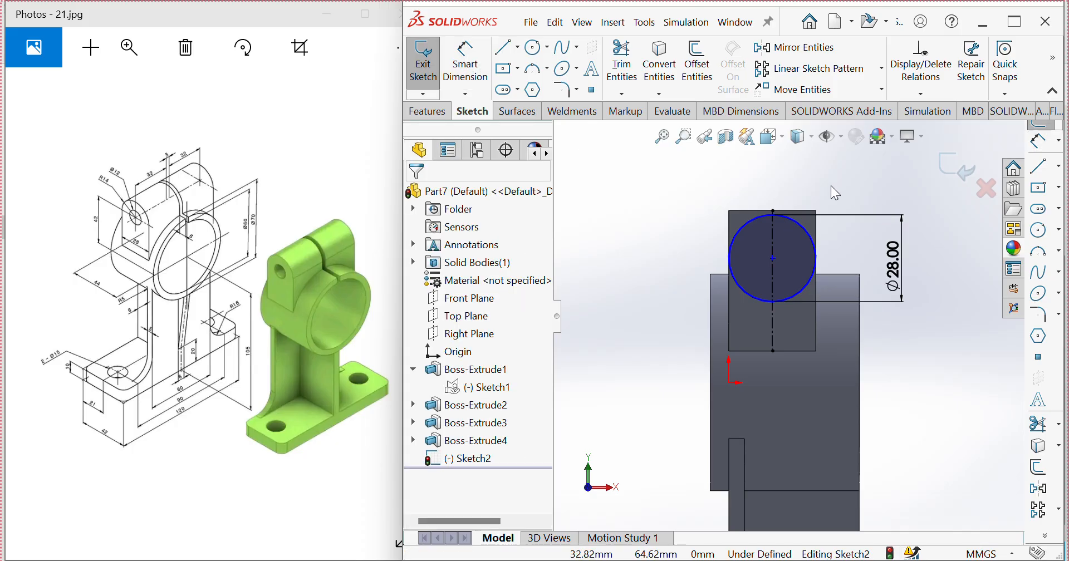
Step: Add a tangent relation between the 28 mm circle and the top edge of the clamp ear
left_click(804, 231)
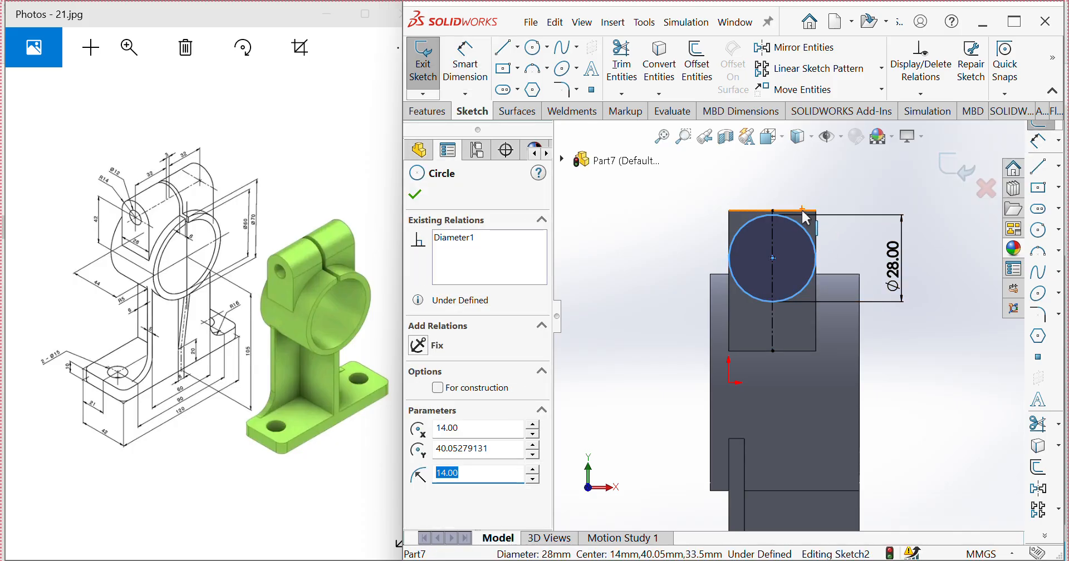
left_click(803, 212, "ctrl")
left_click(419, 412)
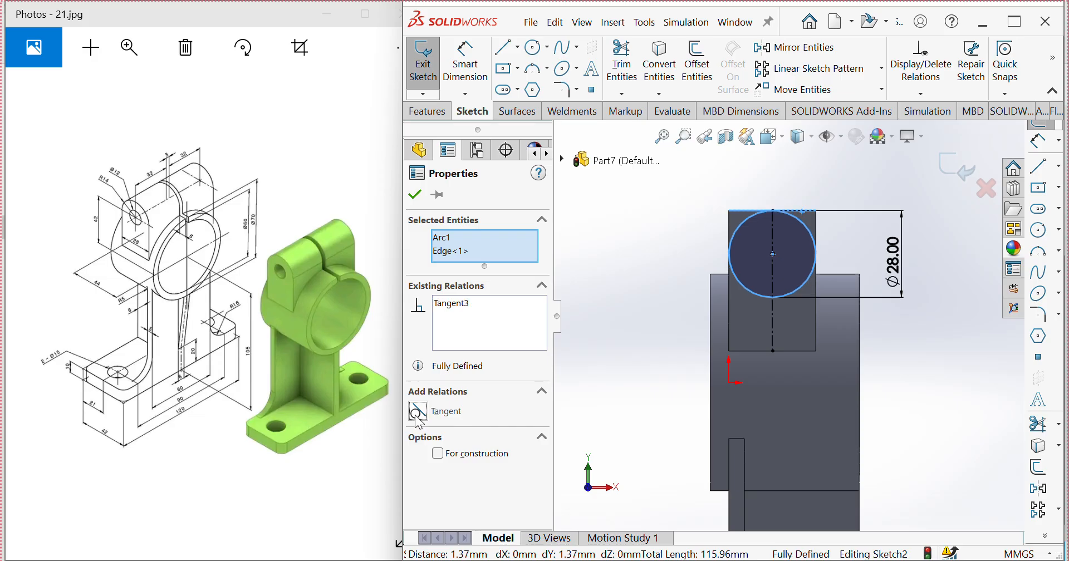
left_click(418, 196)
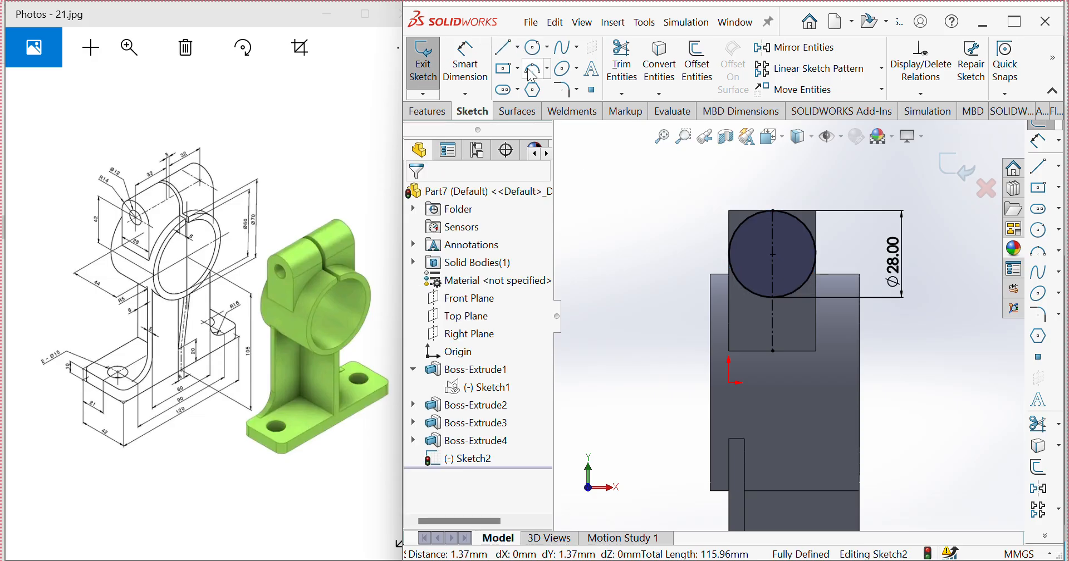
Step: Sketch a smaller circle concentric with the 28 mm circle and dimension its diameter to 12 mm
left_click(1039, 229)
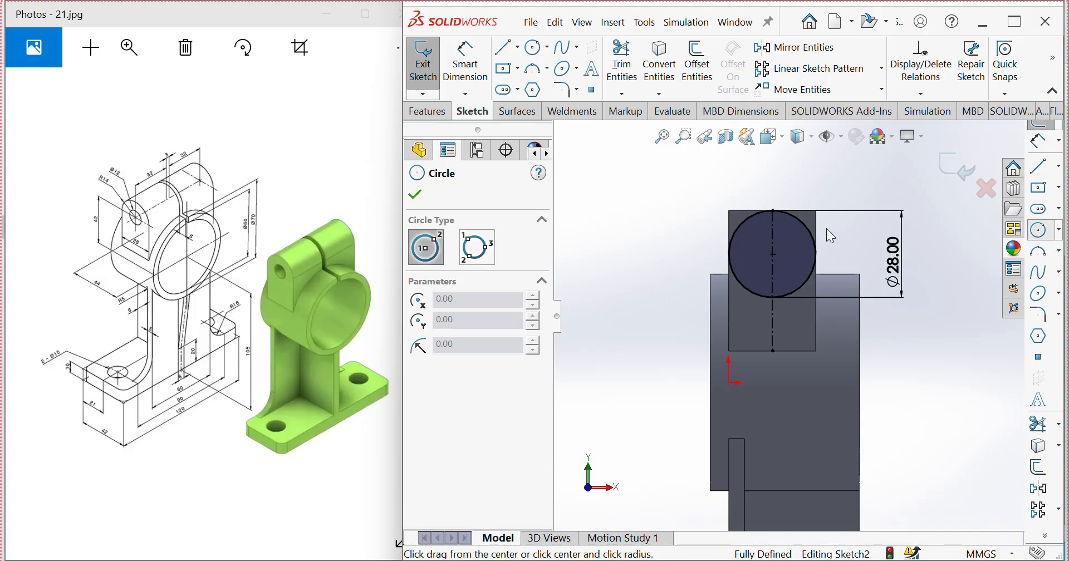
left_click(773, 254)
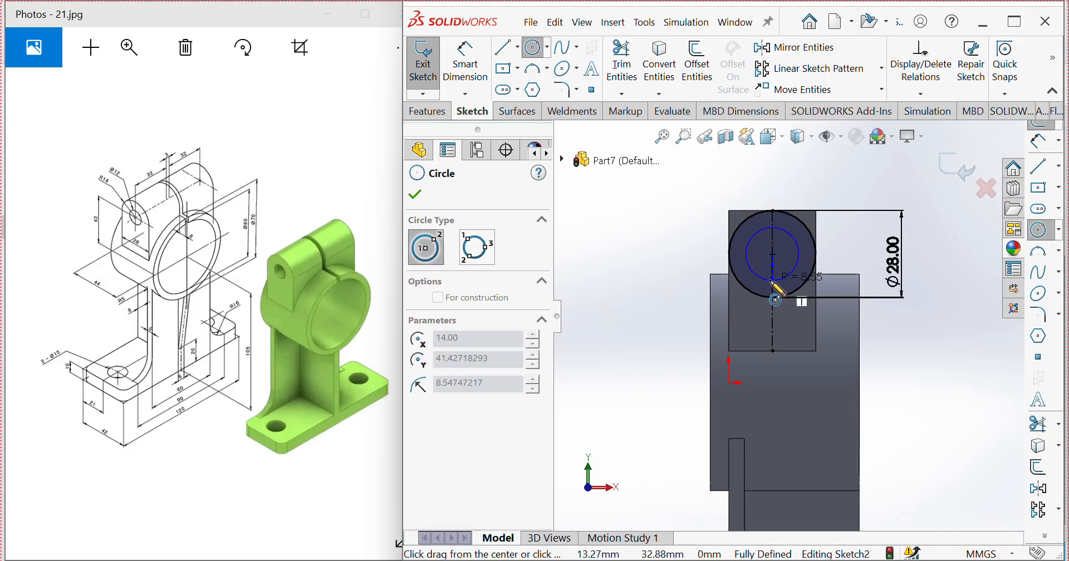
left_click(773, 280)
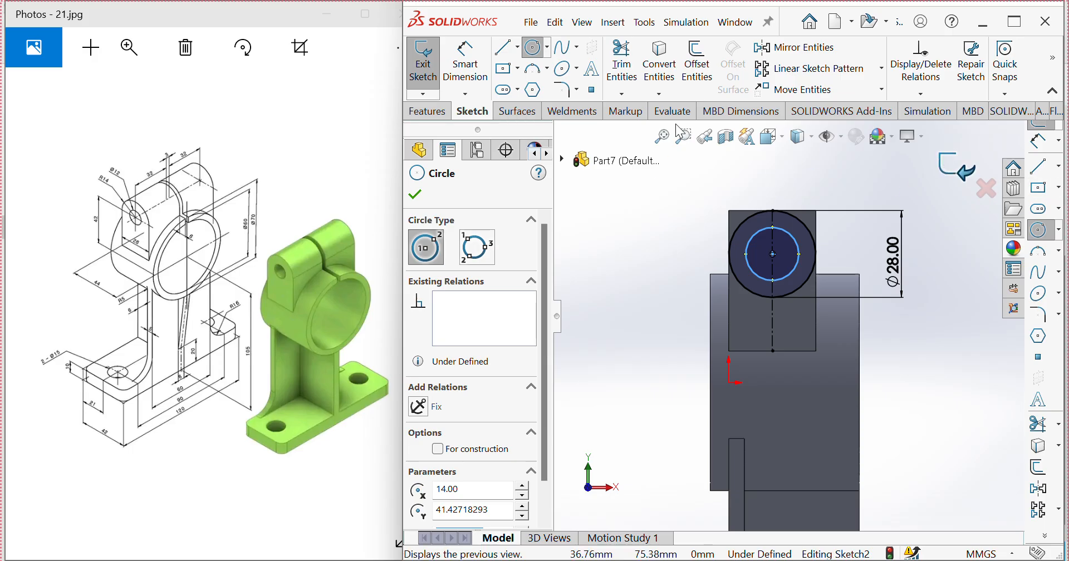
left_click(471, 69)
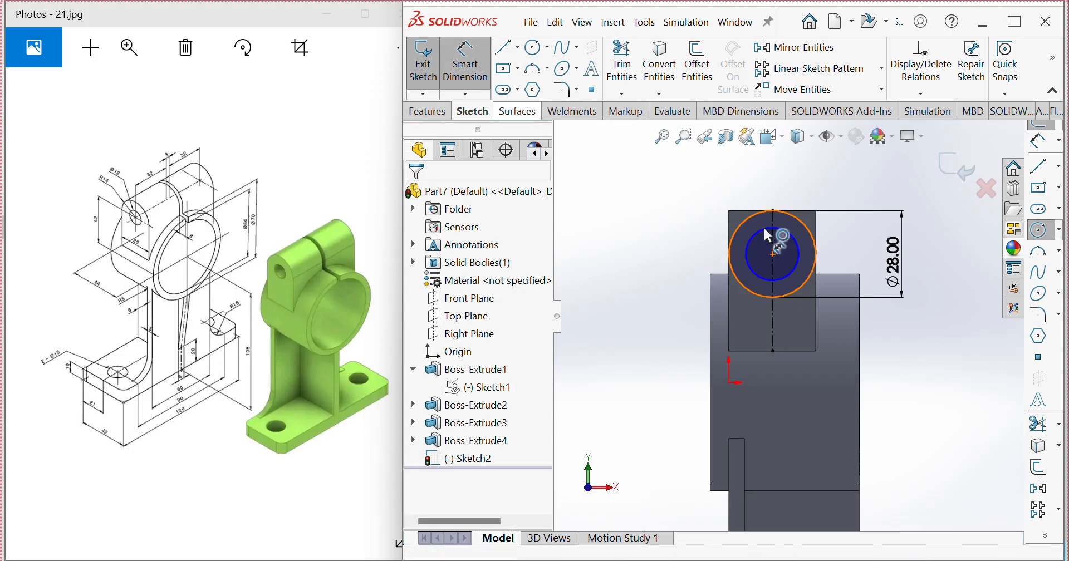
left_click(754, 270)
left_click(632, 218)
type("12")
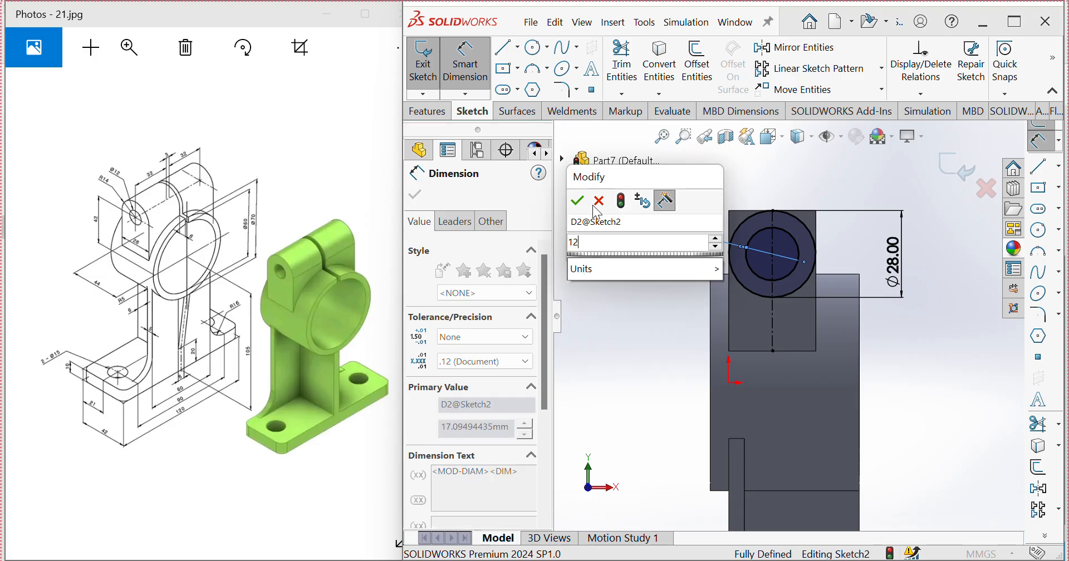
key("Return")
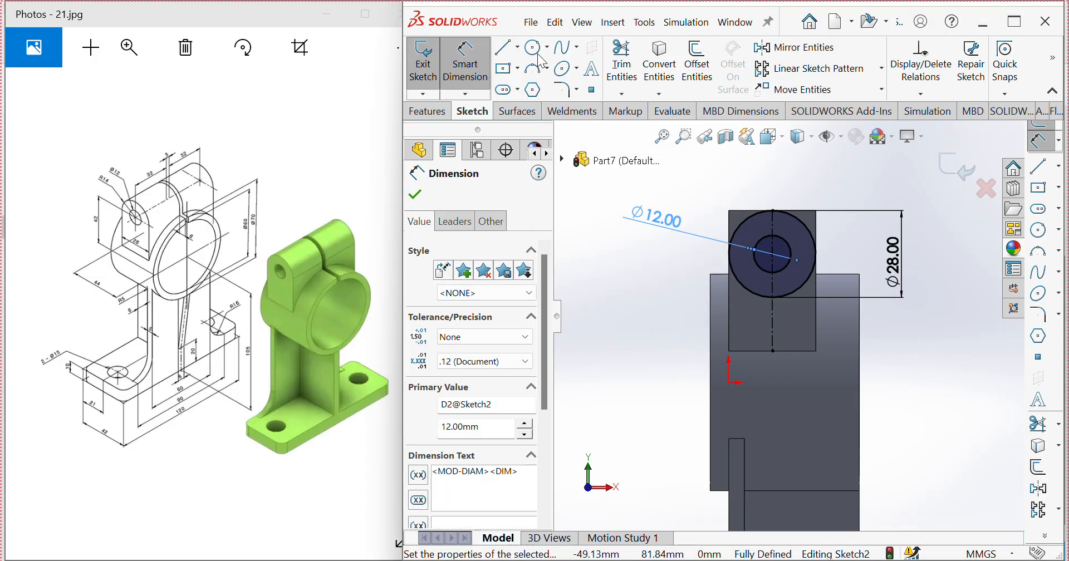
Step: Sketch an open three-sided outline about 42 mm wide and 24 mm high over the ear's top, joining the 28 mm circle's side quadrants
left_click(1039, 166)
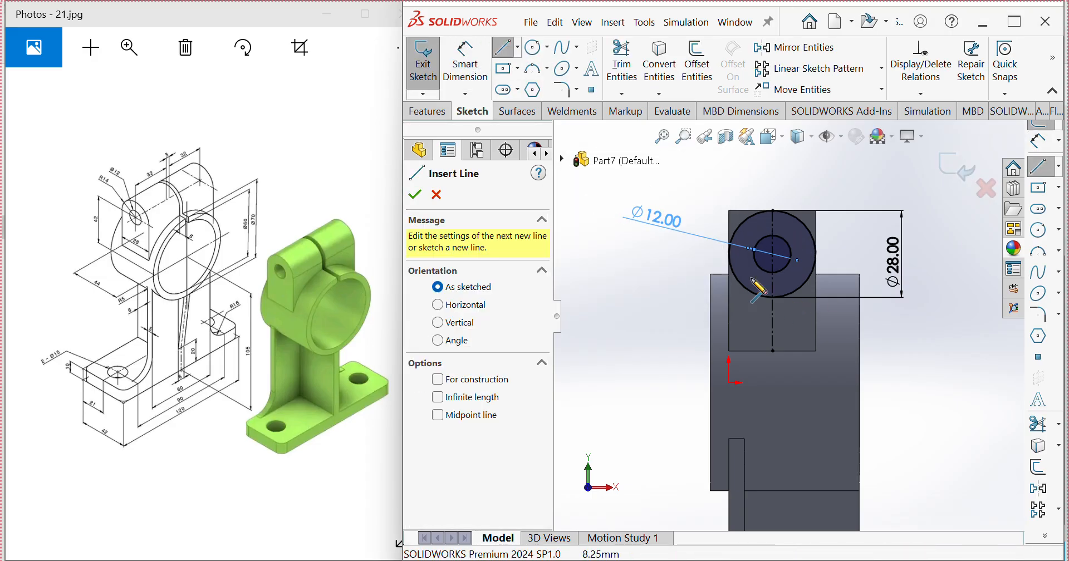
scroll(738, 263, "down", 4)
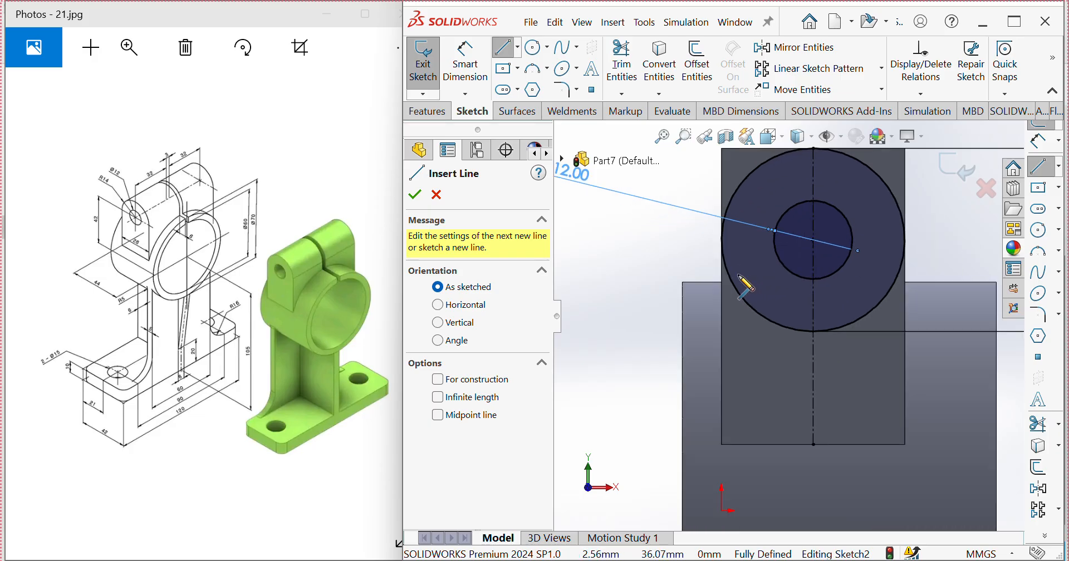
left_click(722, 240)
left_click(679, 240)
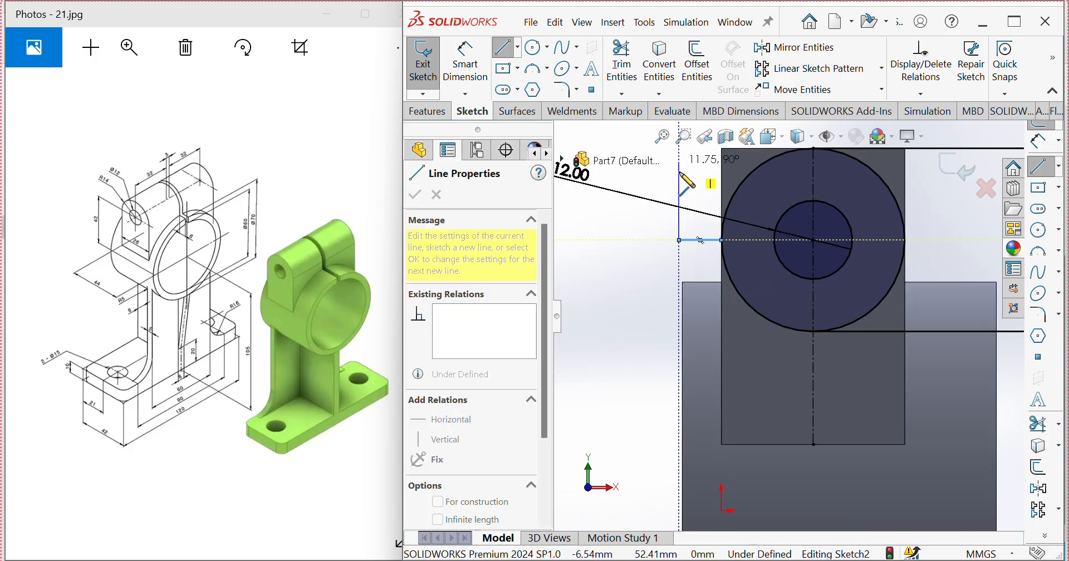
scroll(788, 315, "up", 3)
left_click(725, 182)
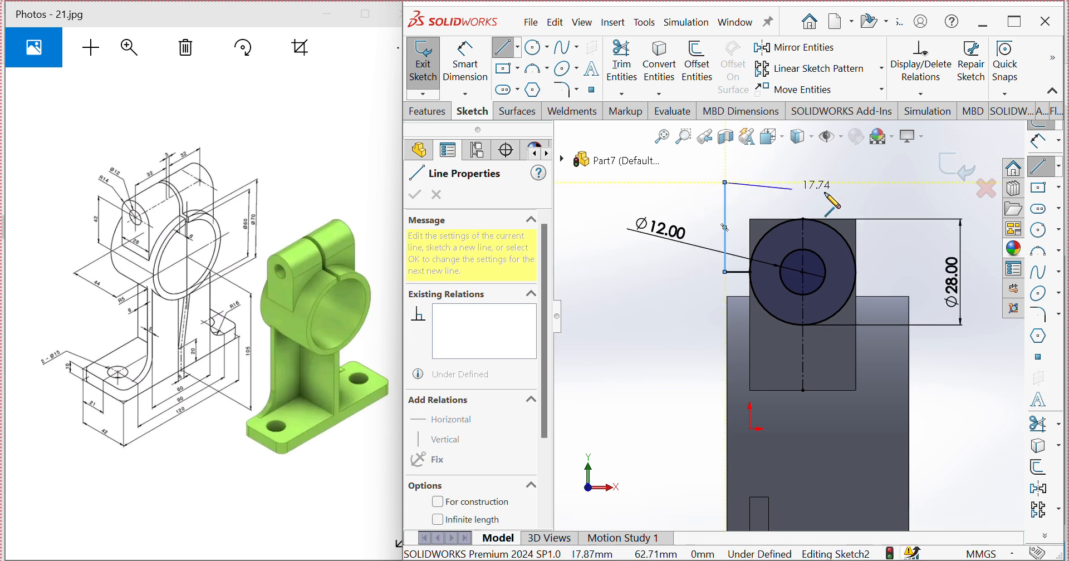
left_click(885, 182)
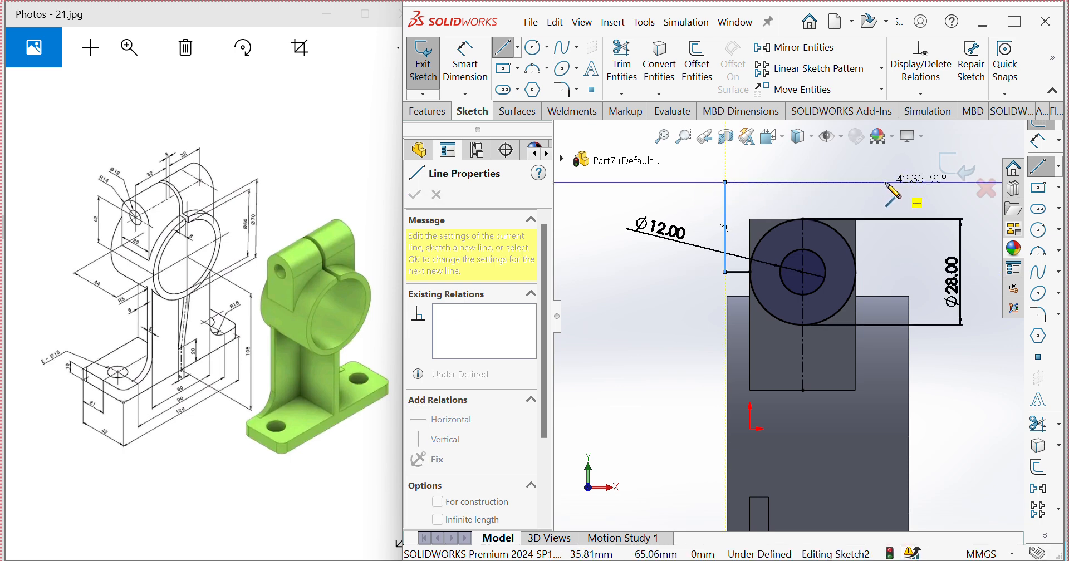
left_click(885, 272)
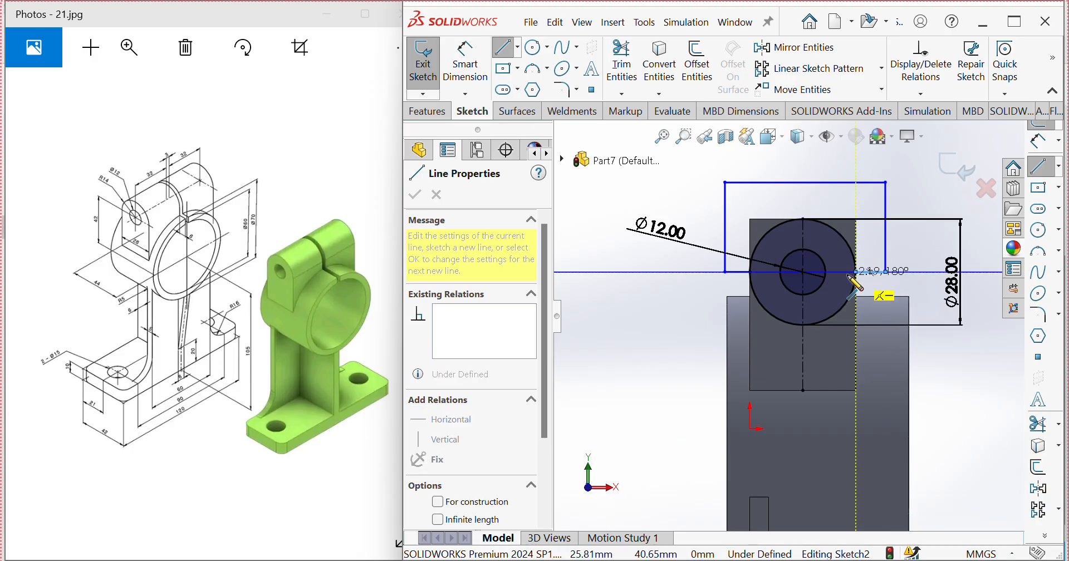
left_click(847, 275)
key("Escape")
Step: Extrude-cut the outlined region above the ear and the 12 mm circle with Through All - Both
scroll(822, 276, "down", 5)
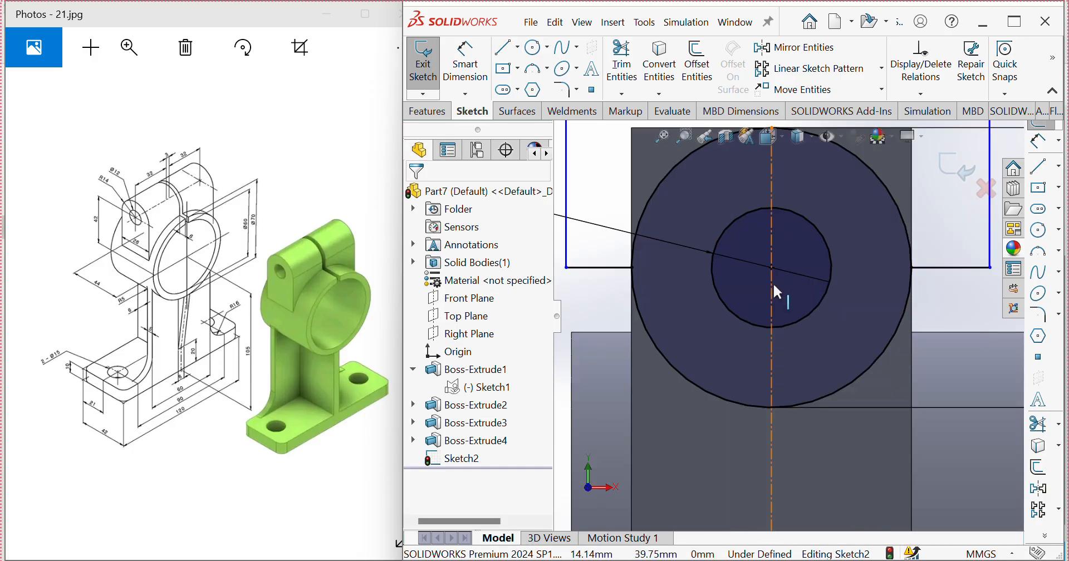
scroll(778, 291, "up", 5)
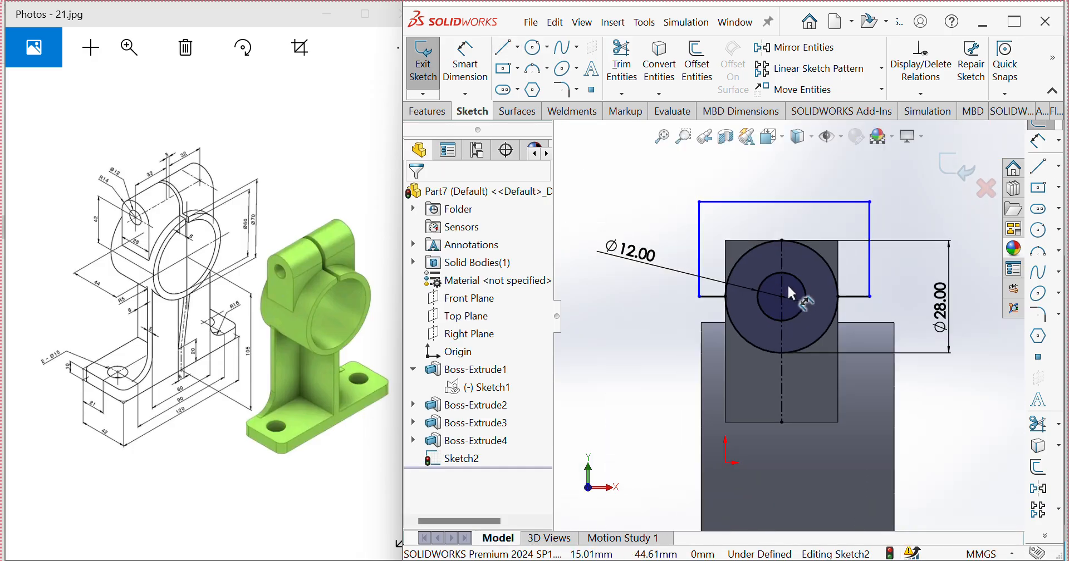
left_click(428, 112)
left_click(650, 71)
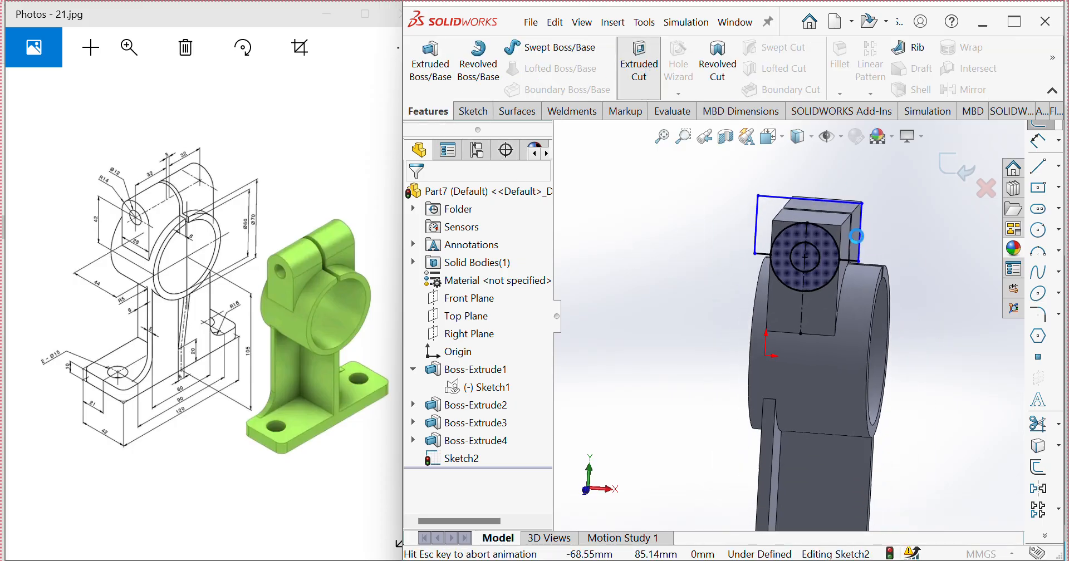
scroll(851, 138, "down", 3)
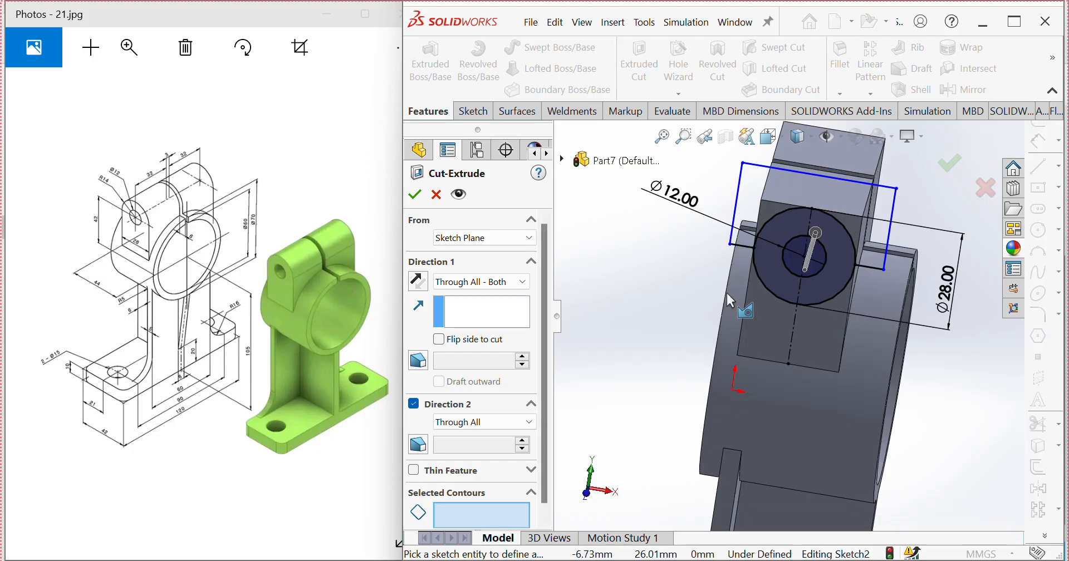
left_click(756, 193)
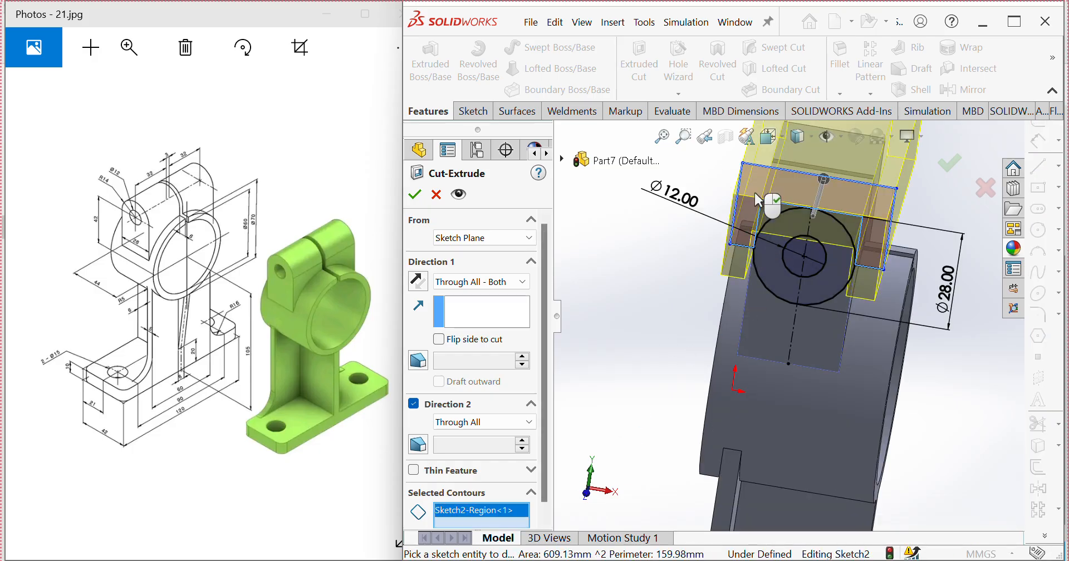
left_click(808, 261)
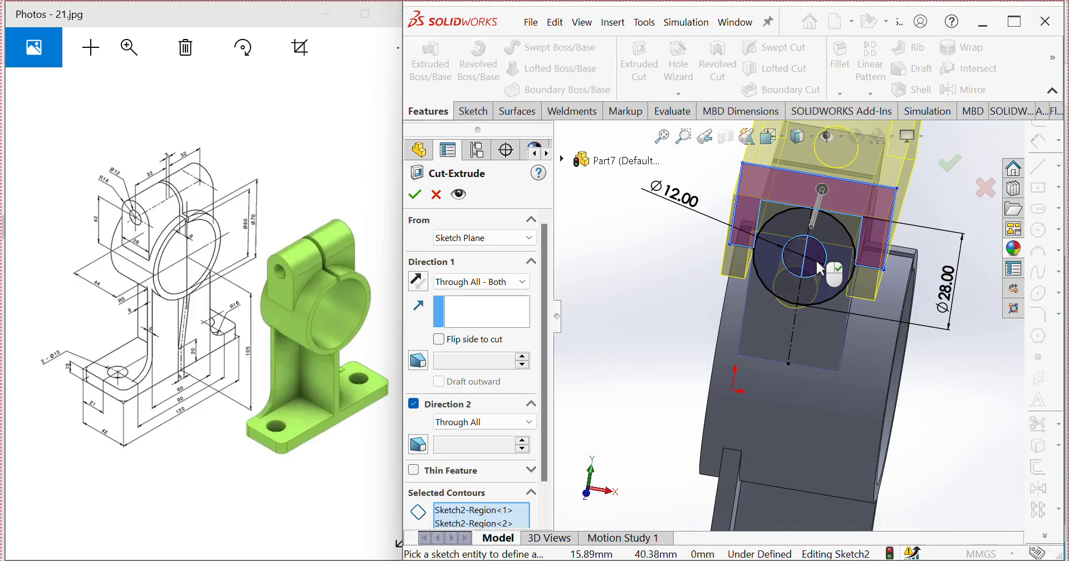
mouse_move(829, 269)
middle_mouse_down()
mouse_move(791, 223)
mouse_move(807, 277)
middle_mouse_up()
scroll(807, 277, "up", 3)
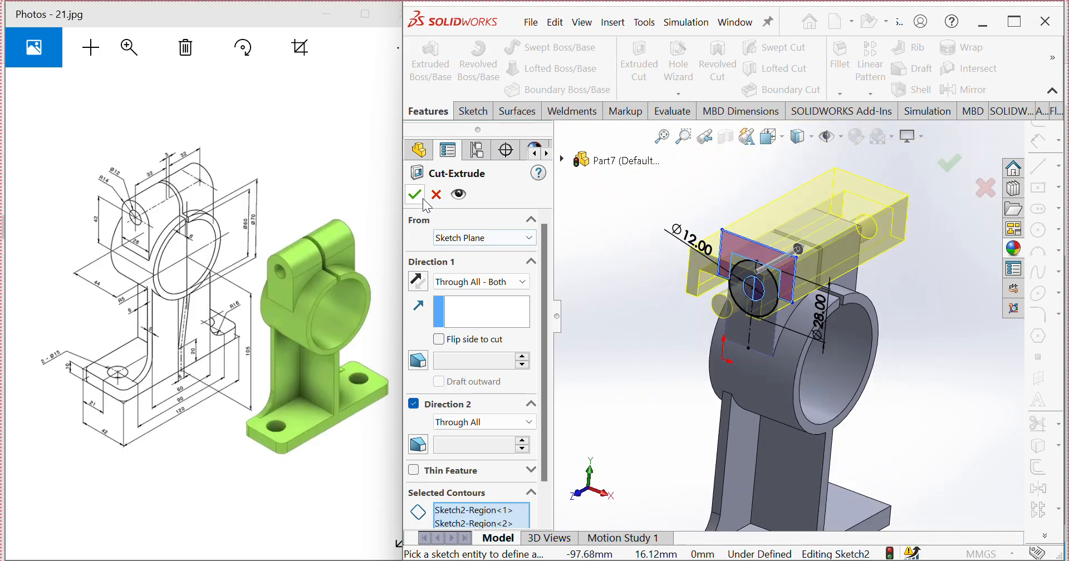
left_click(415, 195)
Step: Reopen the ear's extruded cut for editing and clear all of its selected contours
middle_click_drag(752, 234, 748, 297)
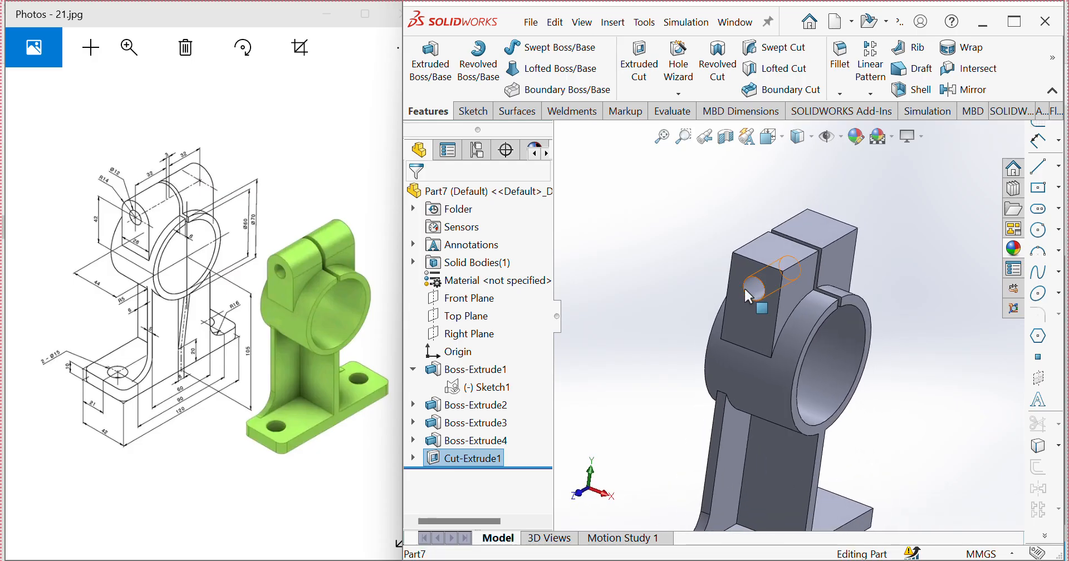
right_click(449, 467)
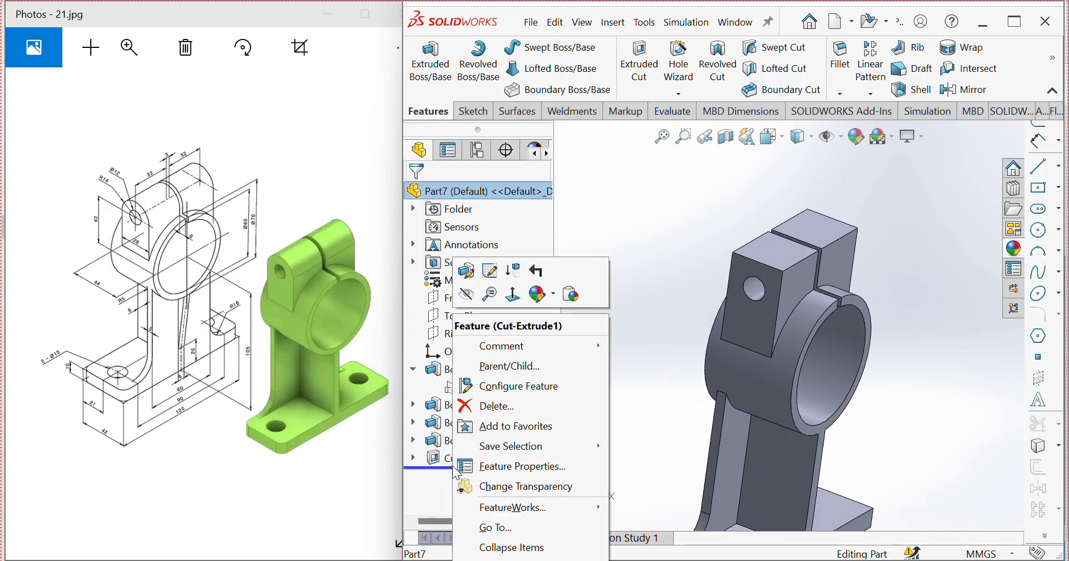
left_click(471, 274)
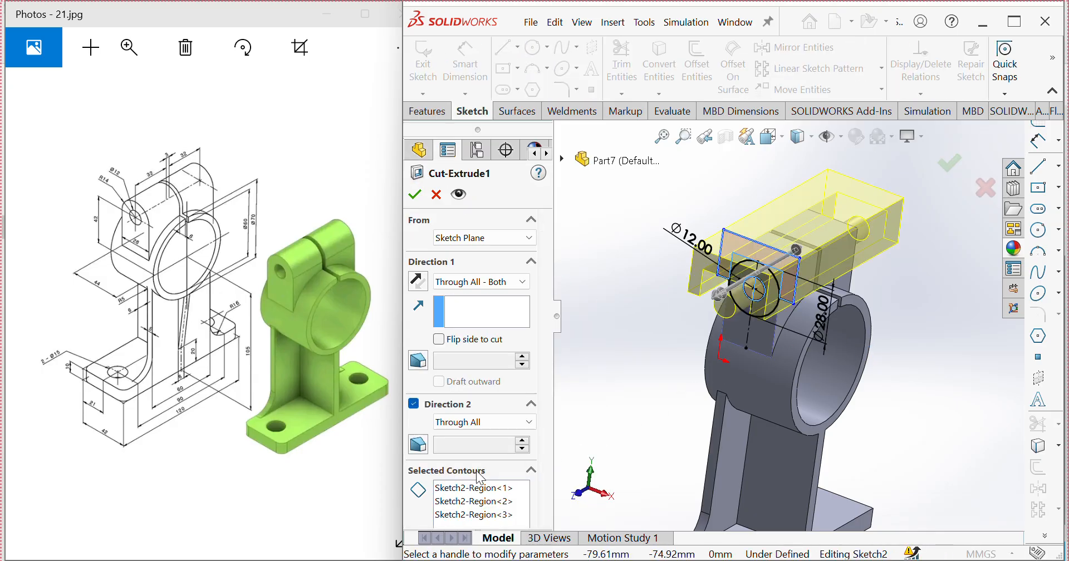
middle_click_drag(715, 379, 826, 308)
right_click(485, 508)
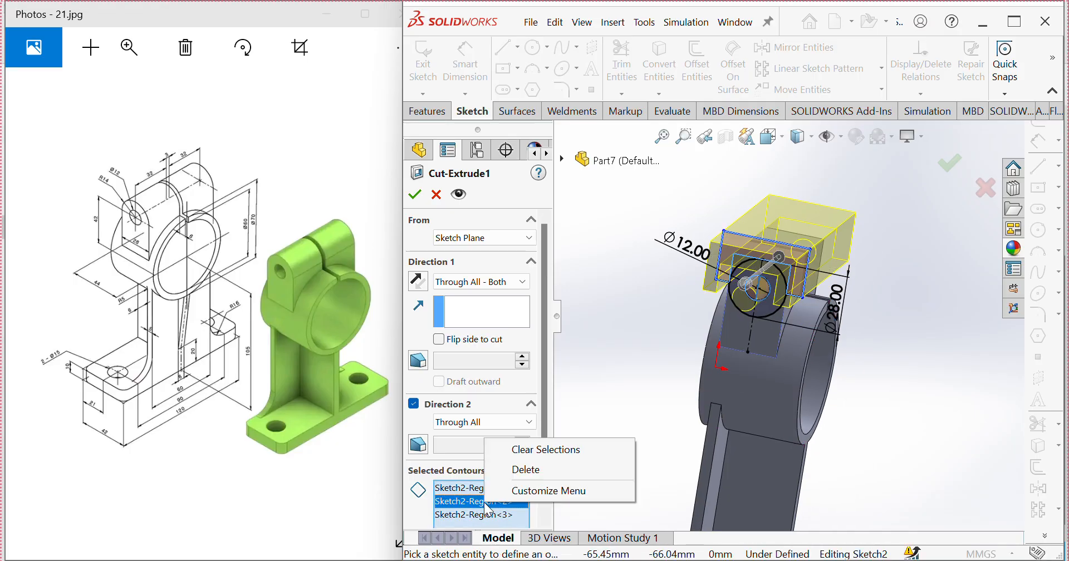
left_click(538, 449)
Step: Select the two corner regions outside the 28 mm circle and both halves of the 12 mm circle as cut contours, and apply the edit
scroll(791, 285, "down", 5)
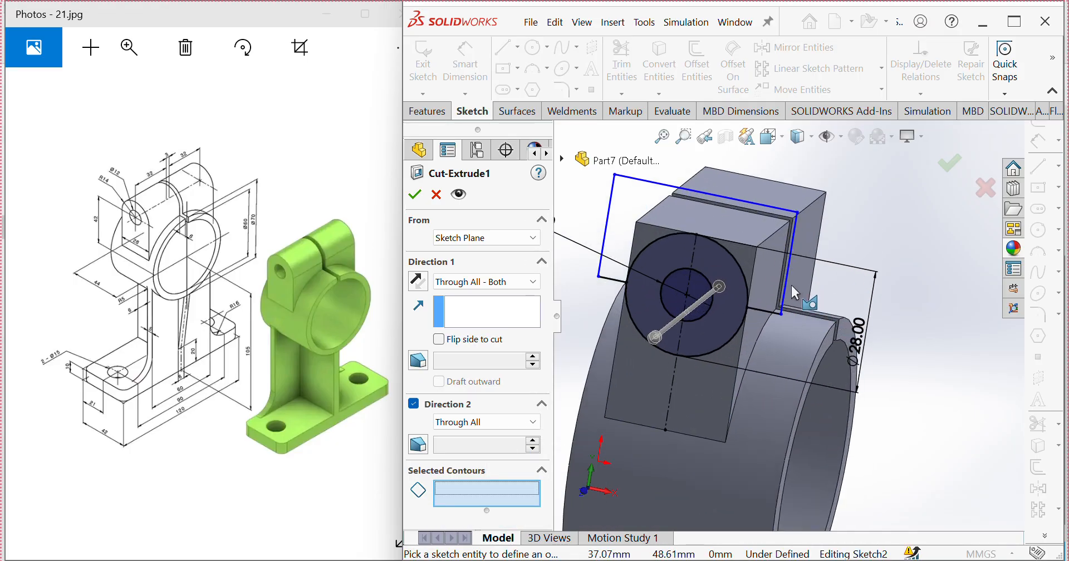
left_click(777, 252)
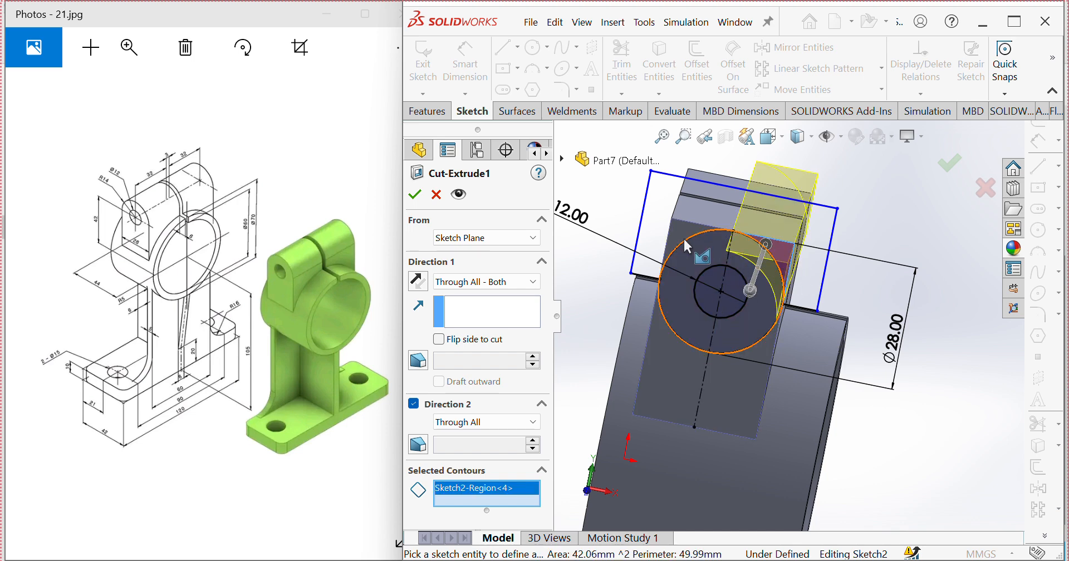
left_click(684, 226)
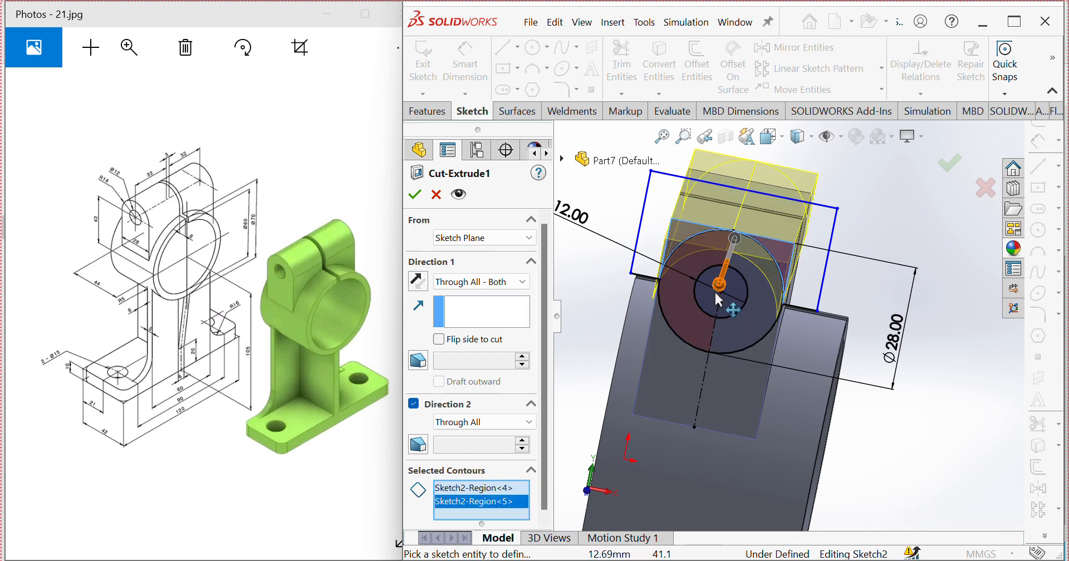
middle_click_drag(737, 289, 701, 295)
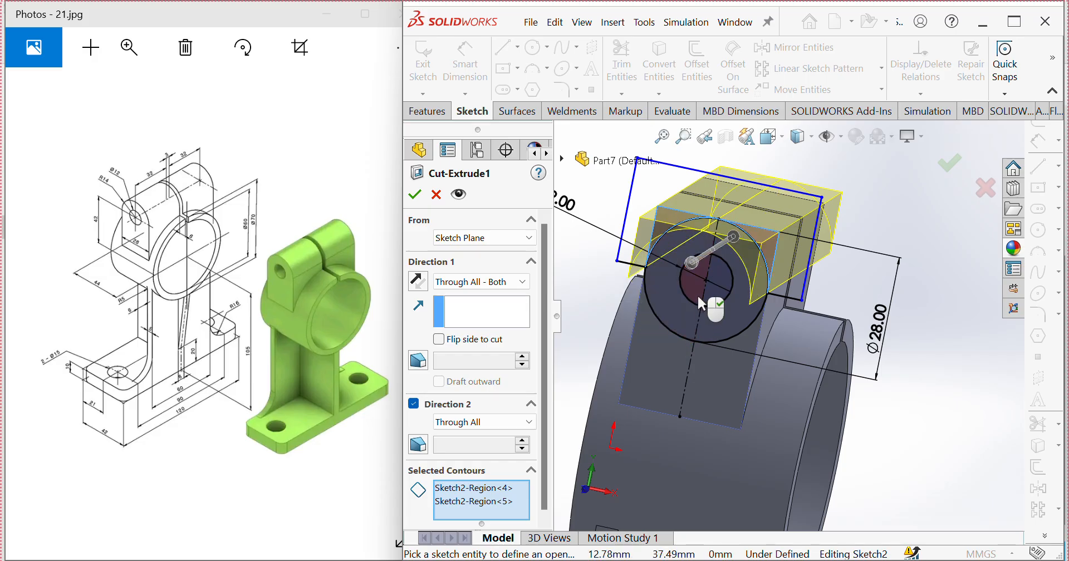
left_click(699, 297)
left_click(714, 294)
middle_click_drag(711, 296, 694, 301)
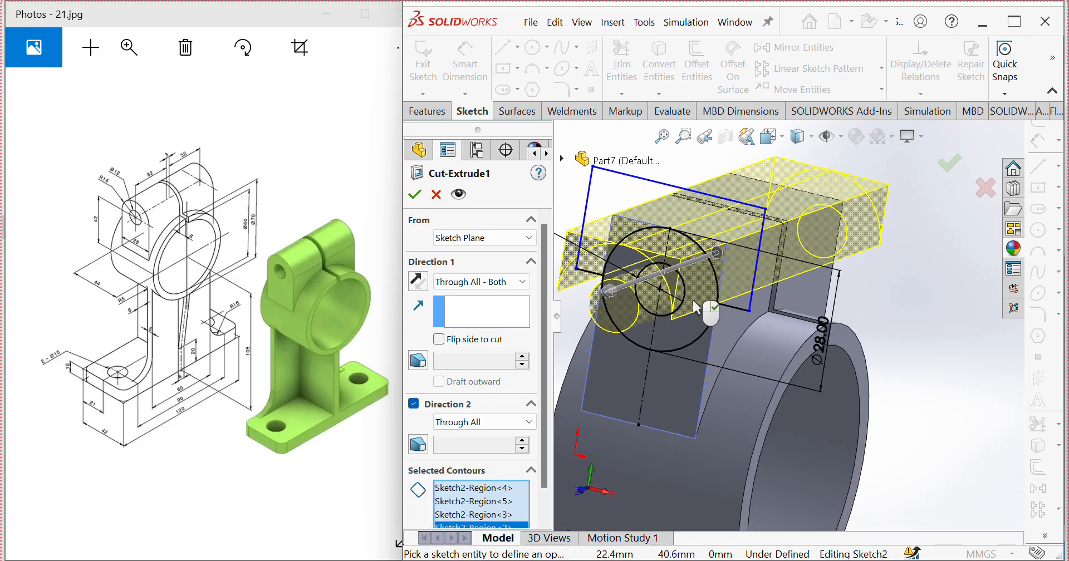
left_click(419, 193)
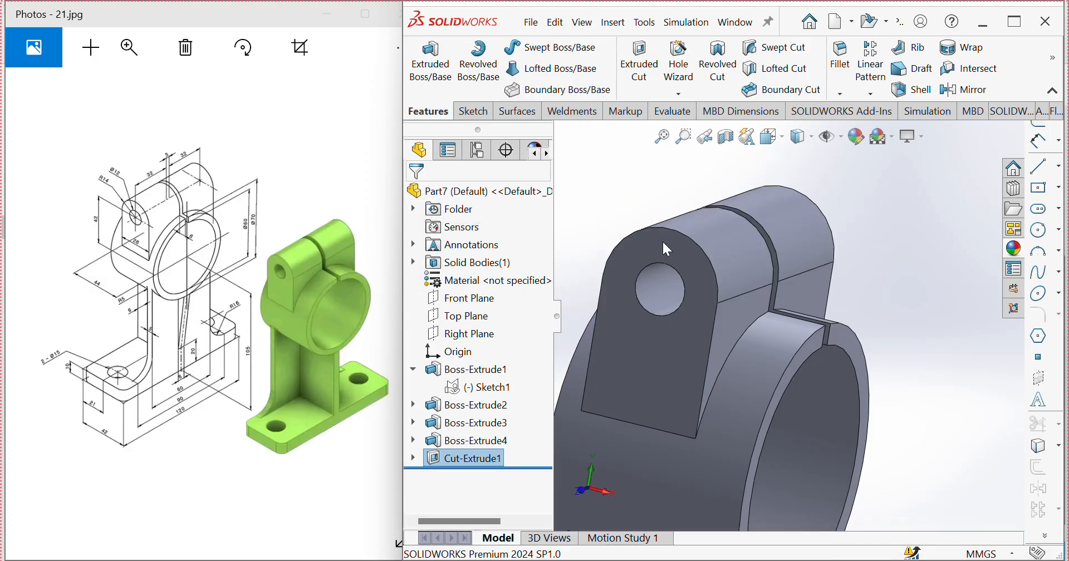
Step: Start a sketch on the front part of the base plate's top face and draw a circle about 15.8 mm in diameter
middle_click_drag(766, 236, 806, 367)
scroll(810, 311, "up", 6)
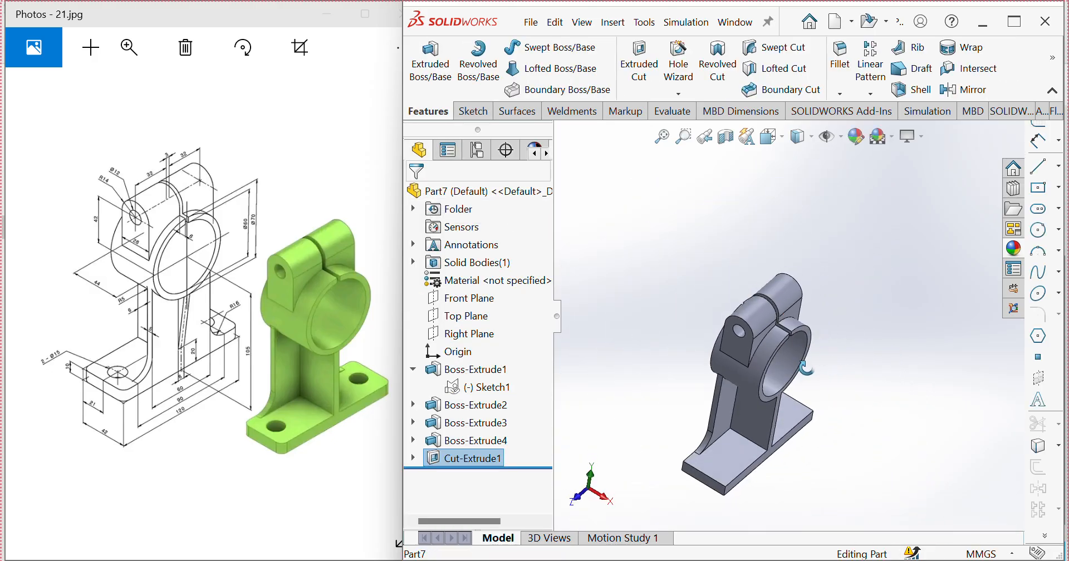
left_click(732, 468)
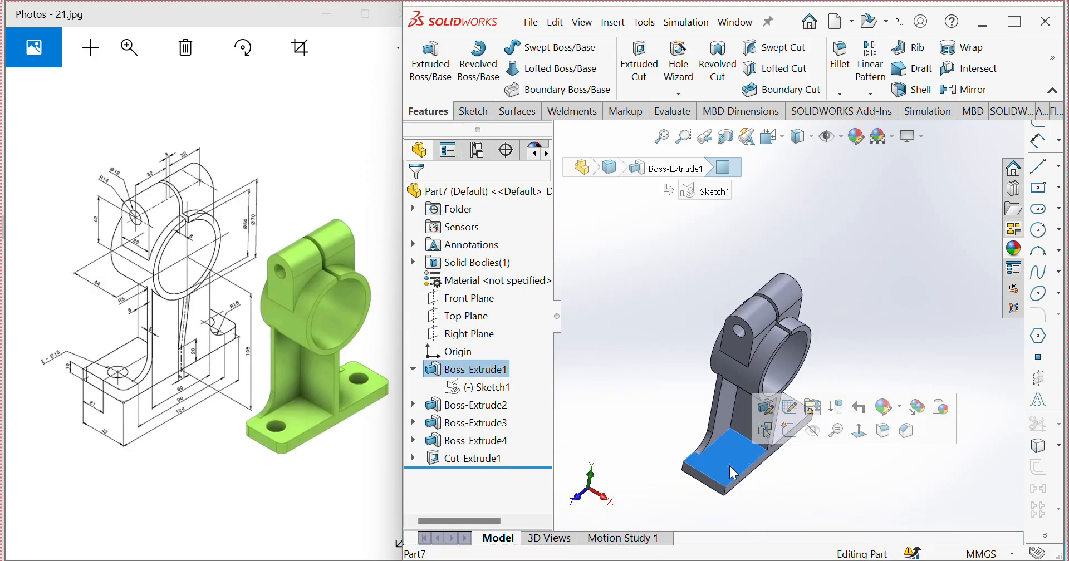
left_click(786, 438)
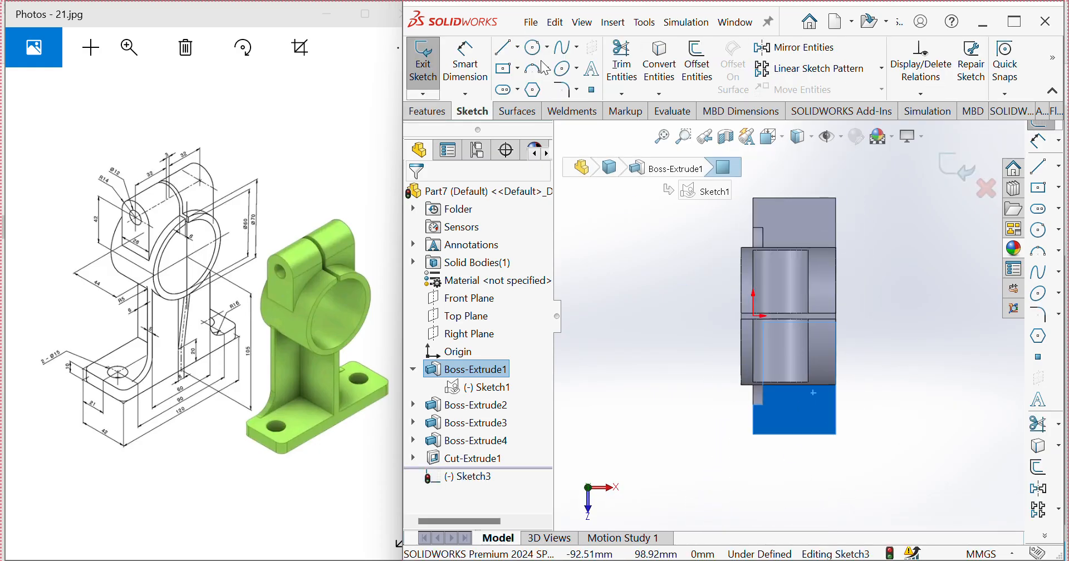
left_click(1043, 231)
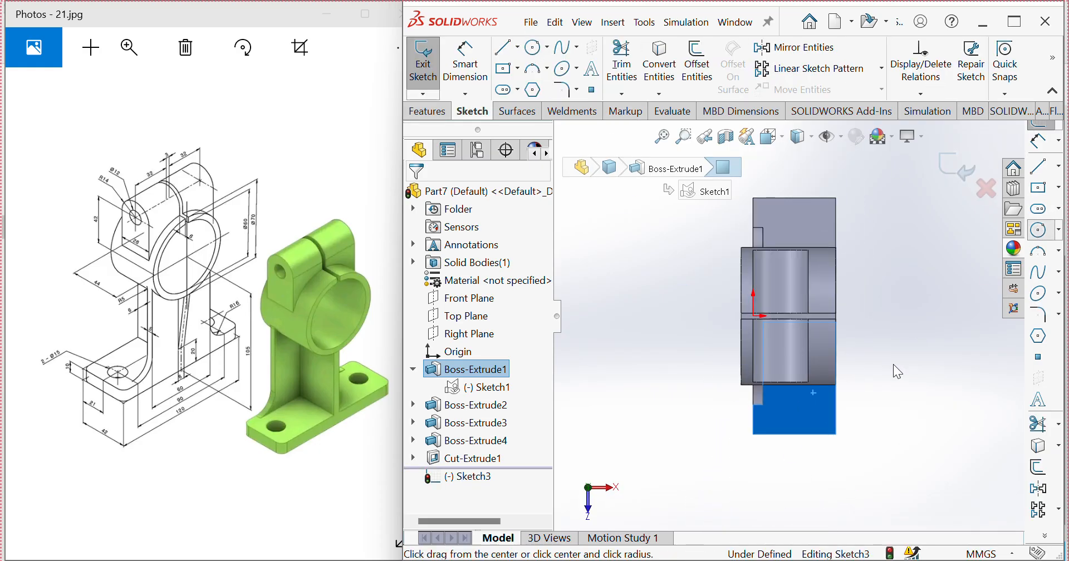
left_click(798, 413)
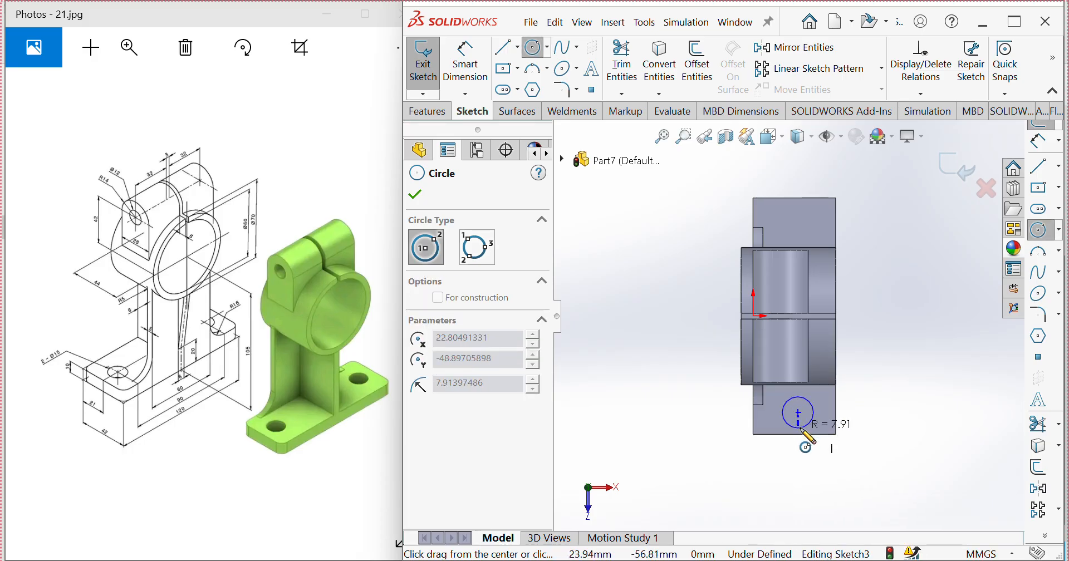
left_click(802, 430)
Step: Dimension the base plate circle's diameter to 16 mm
left_click(472, 92)
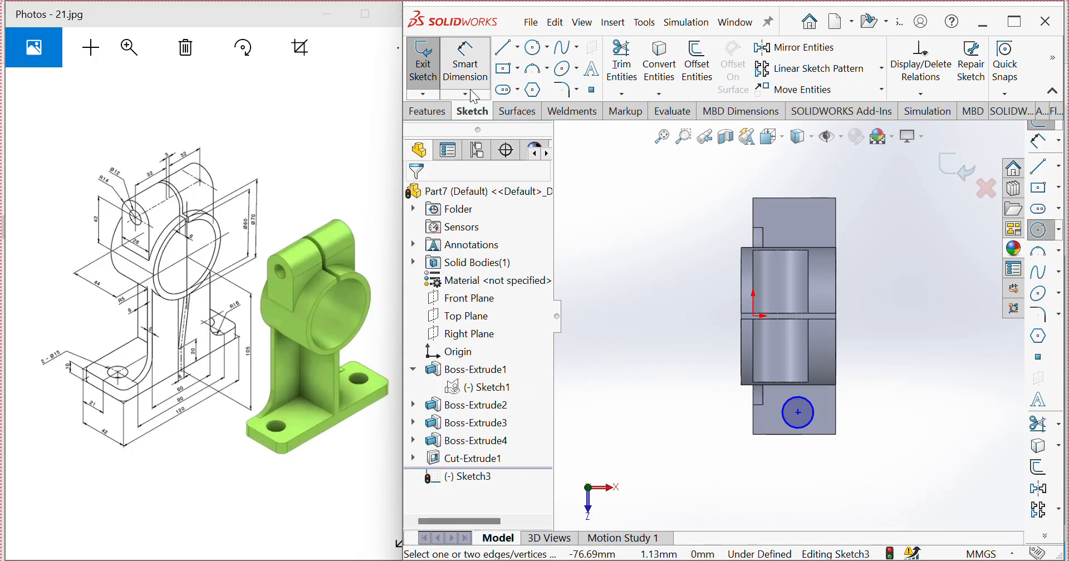
left_click(472, 91)
left_click(811, 429)
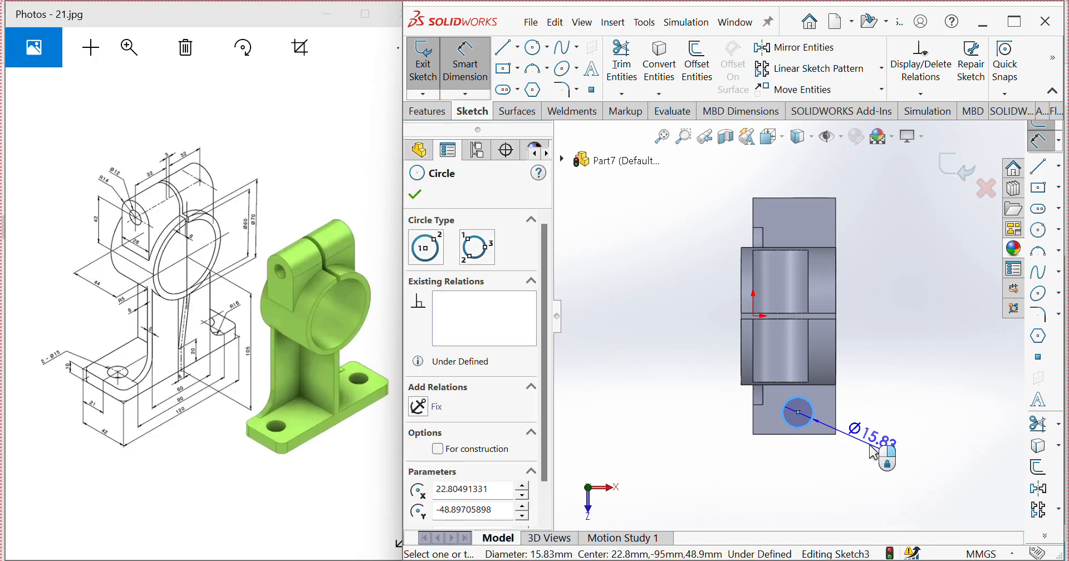
left_click(883, 446)
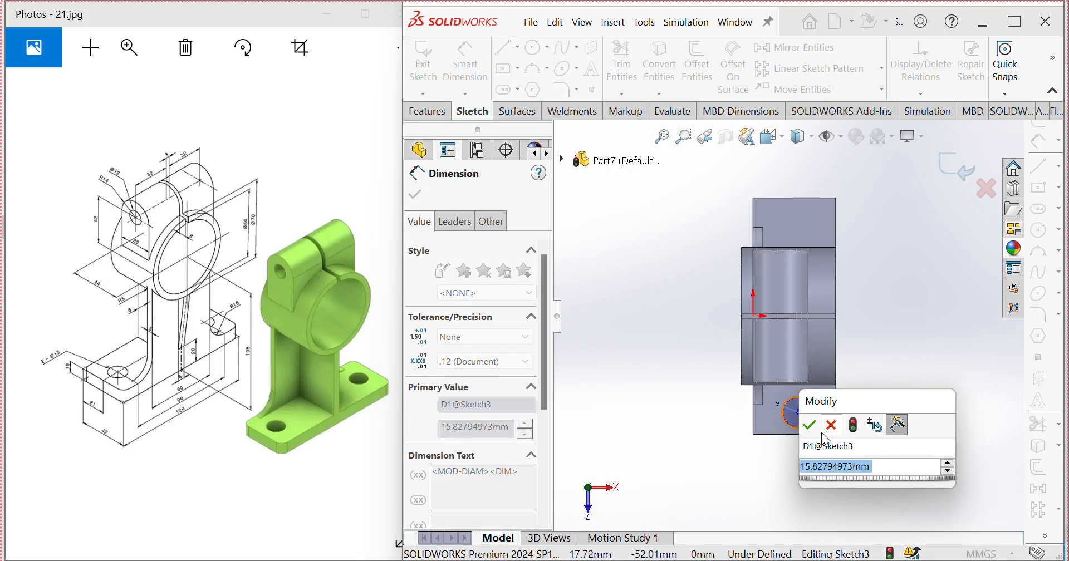
type("16")
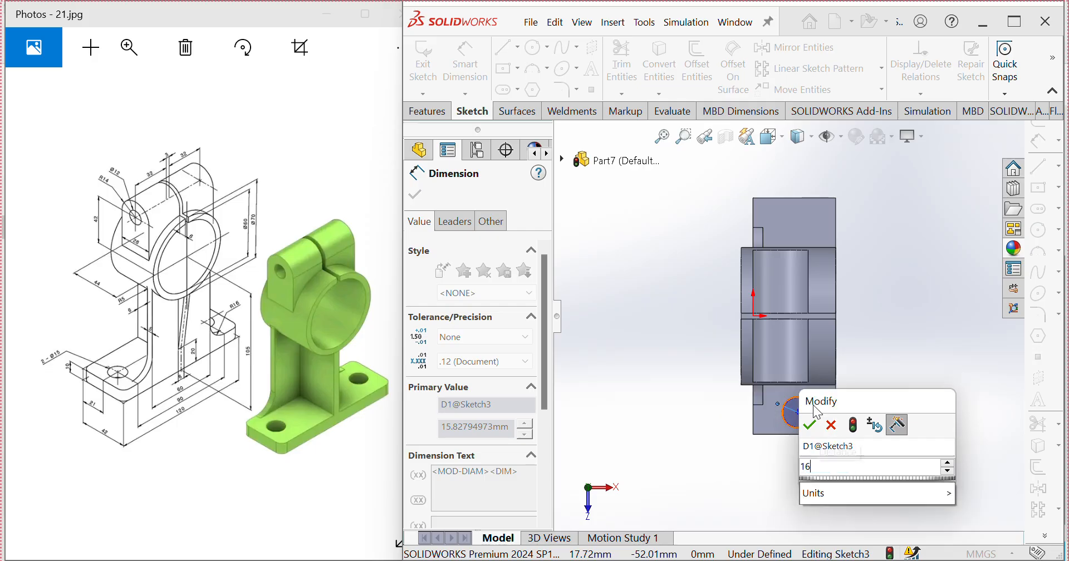
left_click(810, 425)
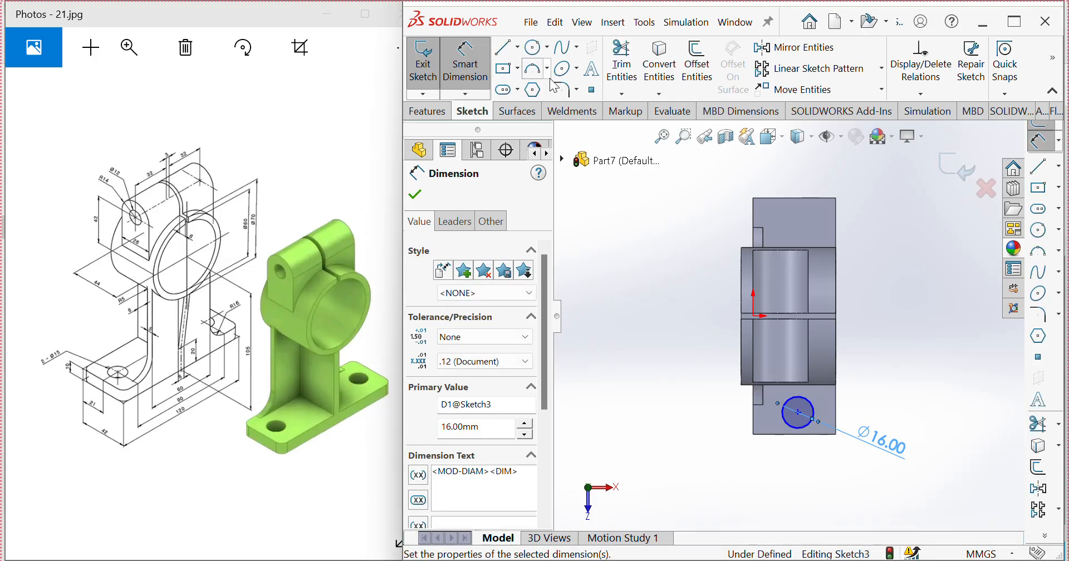
Step: Draw a horizontal construction centerline about 70 mm long from the origin across the base plate sketch
left_click(1060, 167)
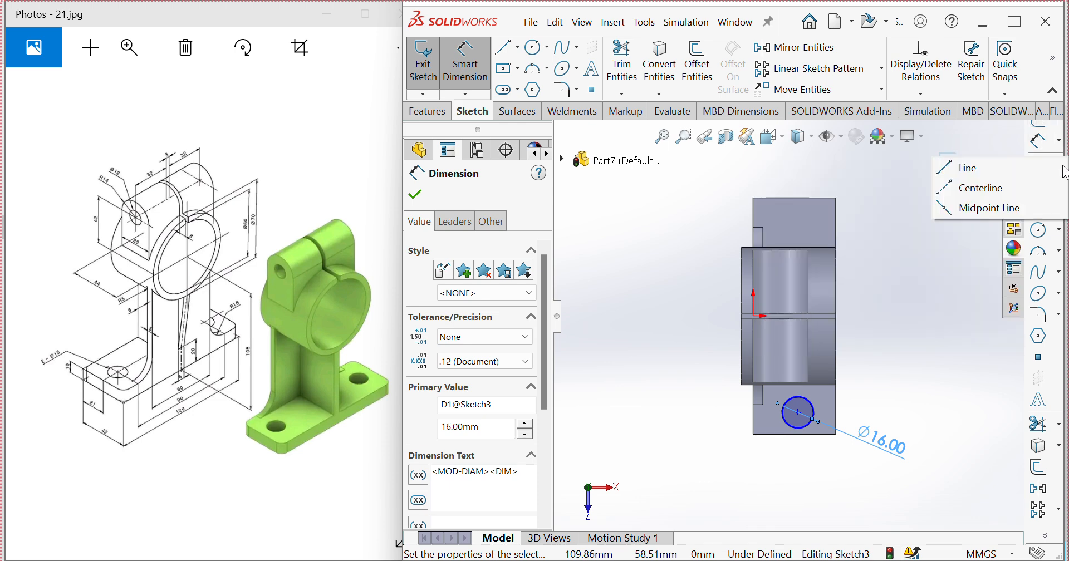
left_click(980, 188)
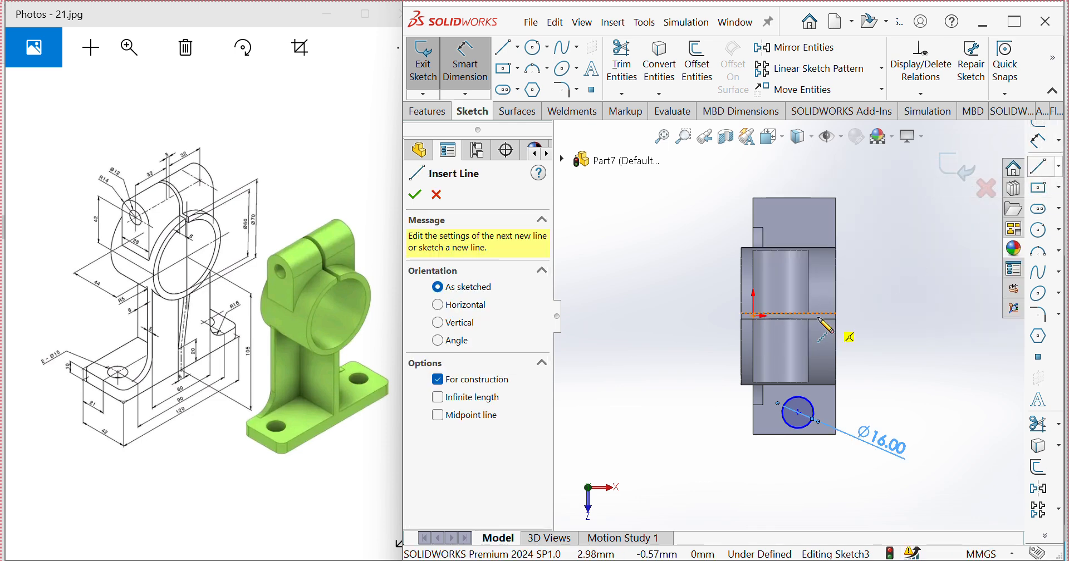
left_click(754, 316)
left_click(892, 315)
key("Escape")
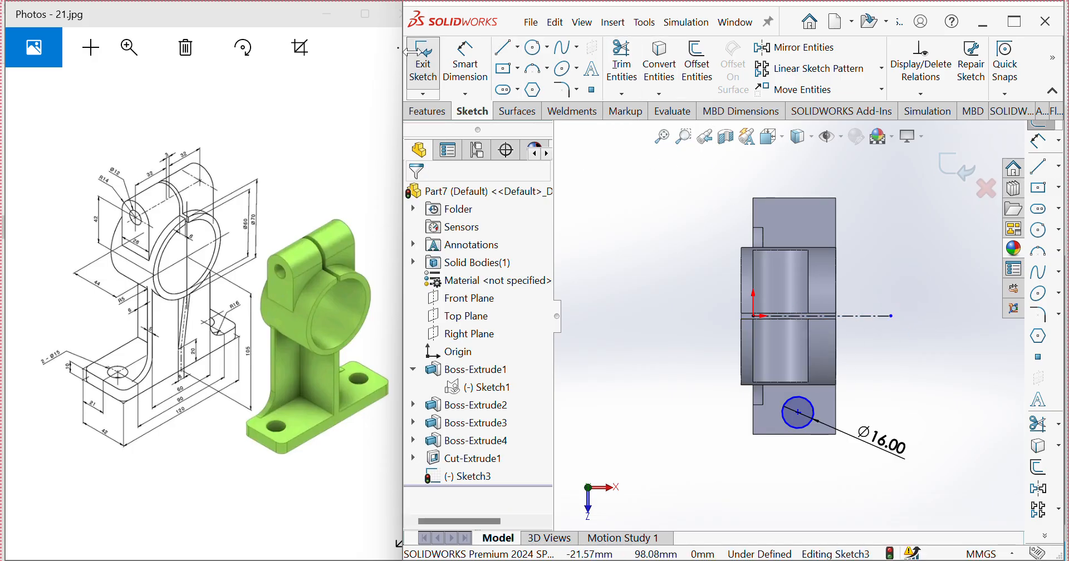
left_click(466, 64)
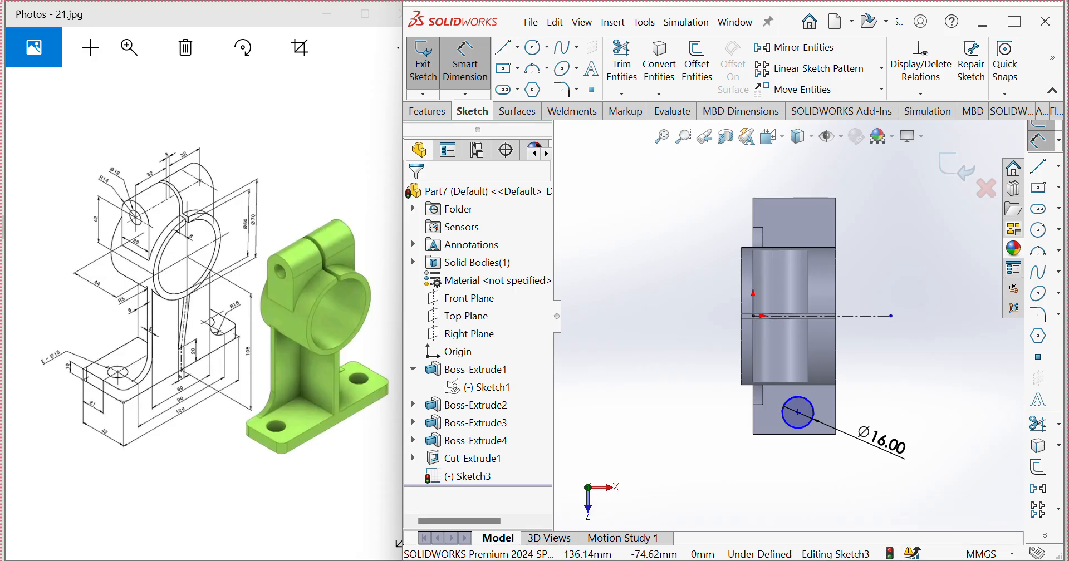
left_click(808, 430)
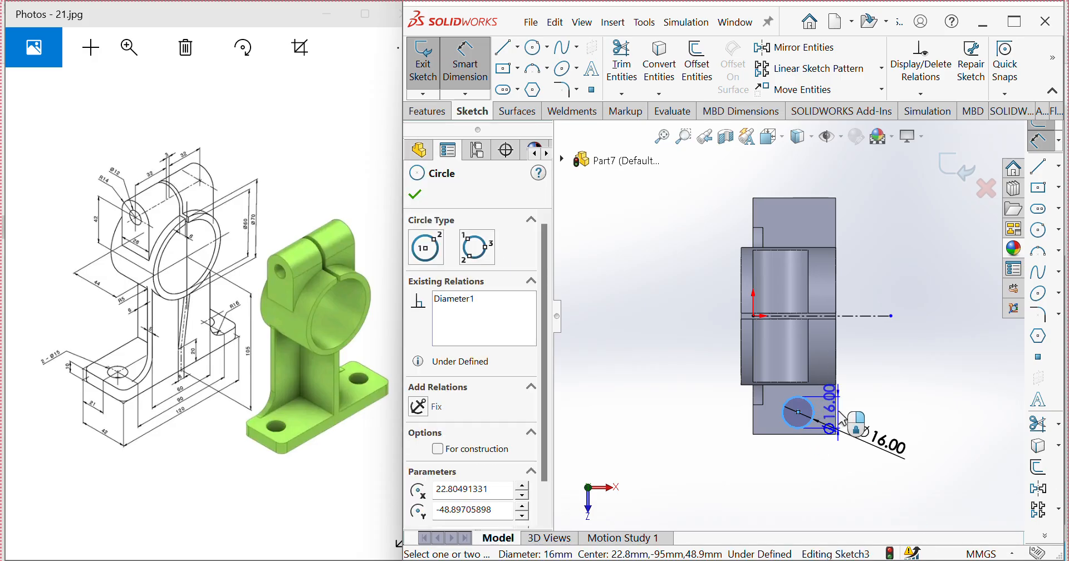
left_click(830, 415)
key("Escape")
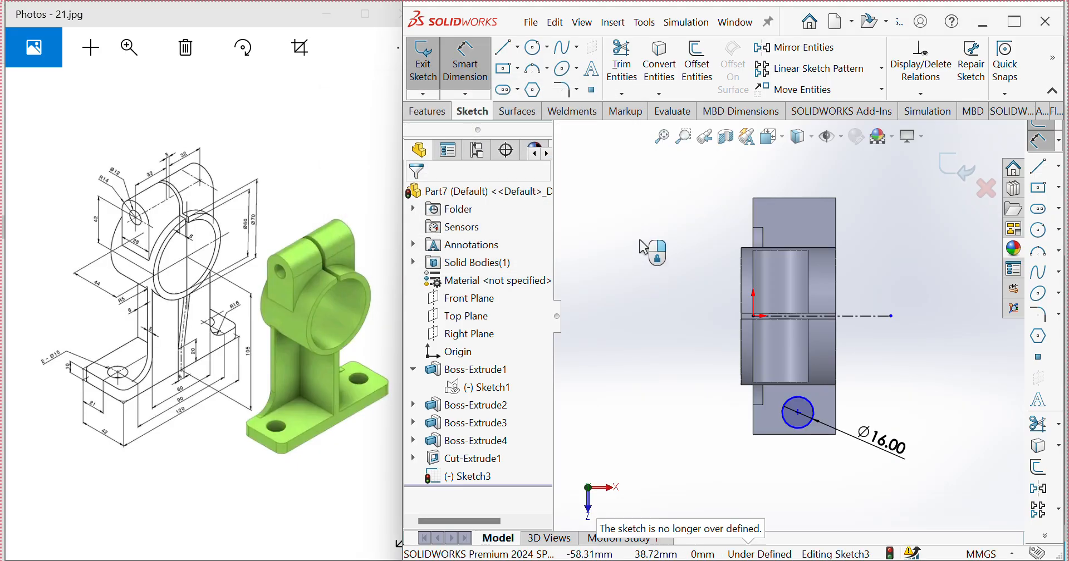
Step: Dimension the circle's center 21 mm from the base plate's long edge opposite the origin side
left_click(806, 426)
left_click(836, 416)
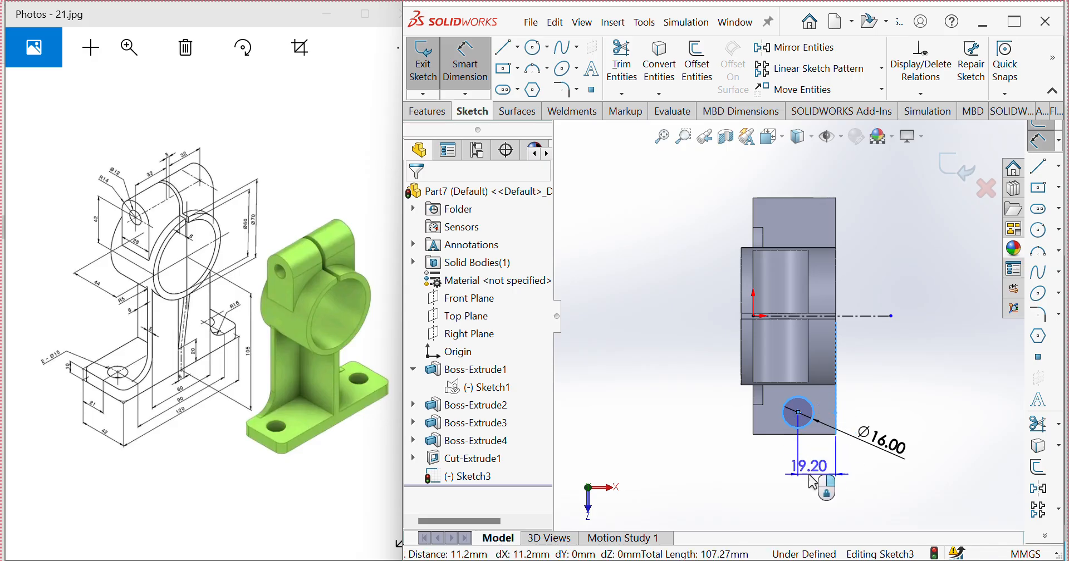
left_click(811, 481)
type("21")
key("Return")
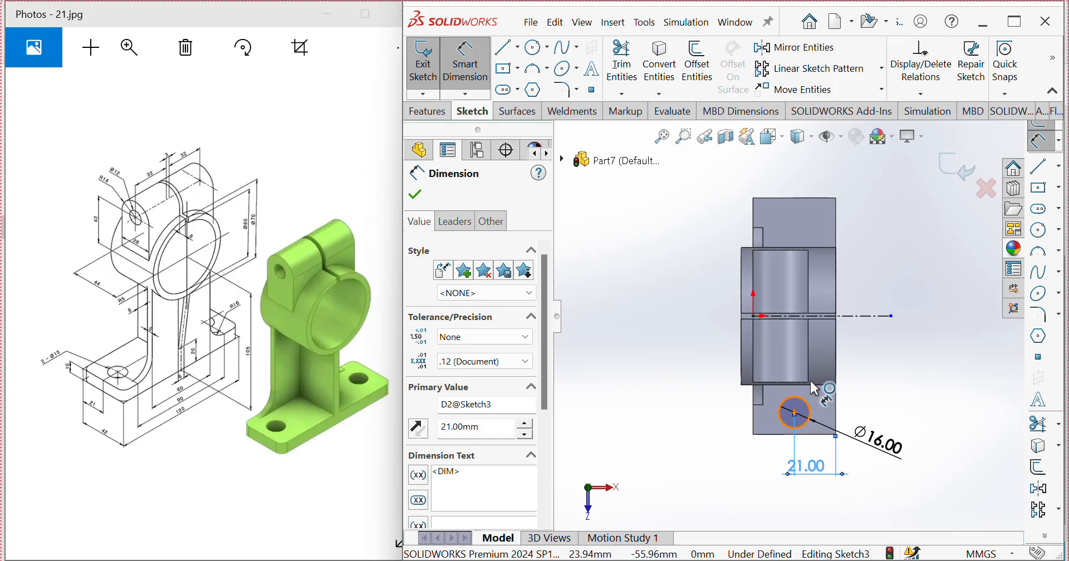
Step: Dimension the circle's center 45 mm from the horizontal construction centerline
left_click(806, 402)
left_click(879, 317)
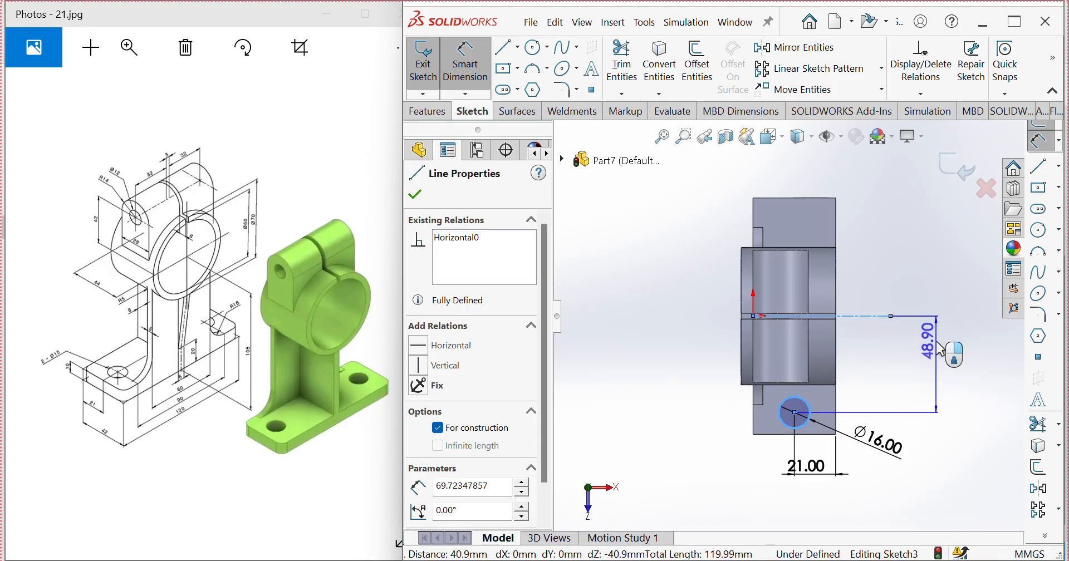
left_click(949, 351)
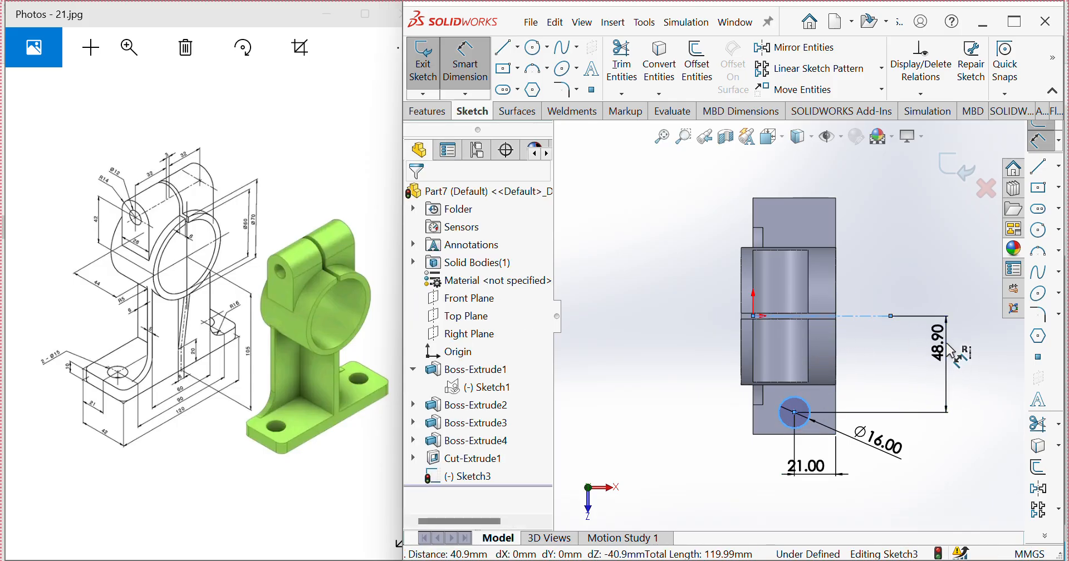
type("45")
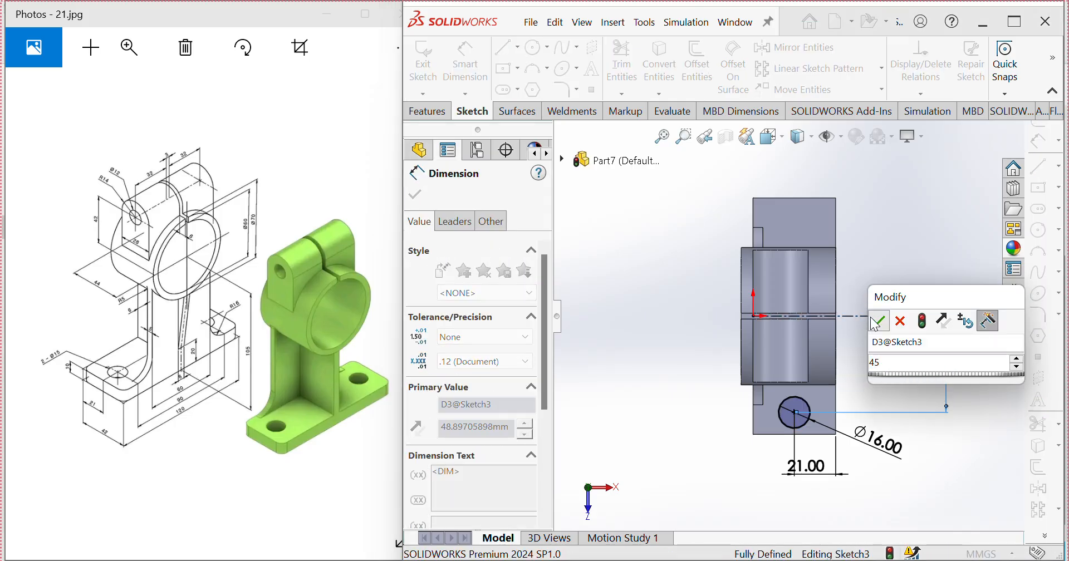
left_click(879, 320)
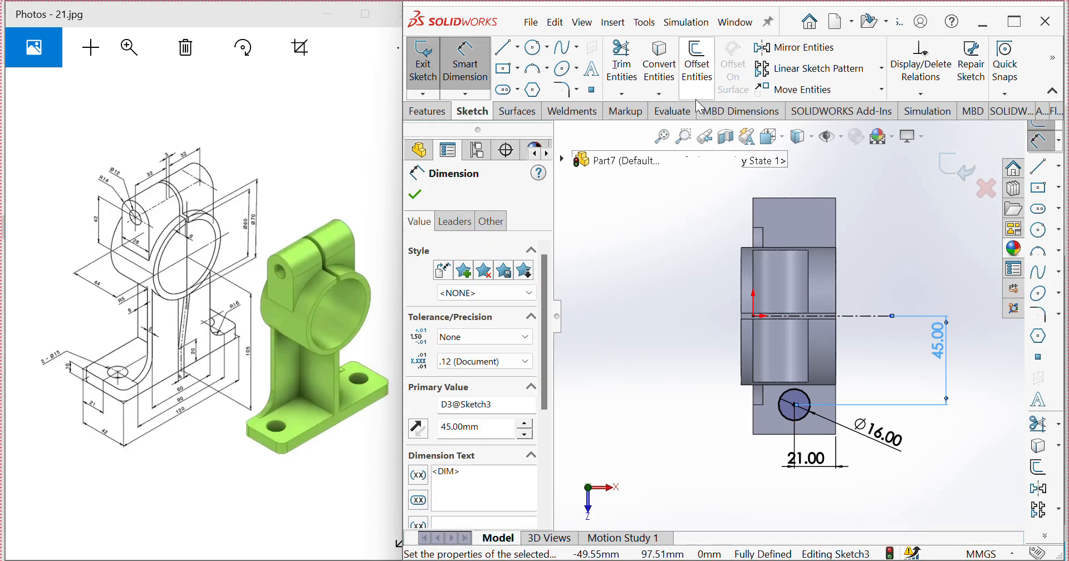
Step: Mirror the 16 mm circle about the horizontal centerline, keeping the original
left_click(777, 54)
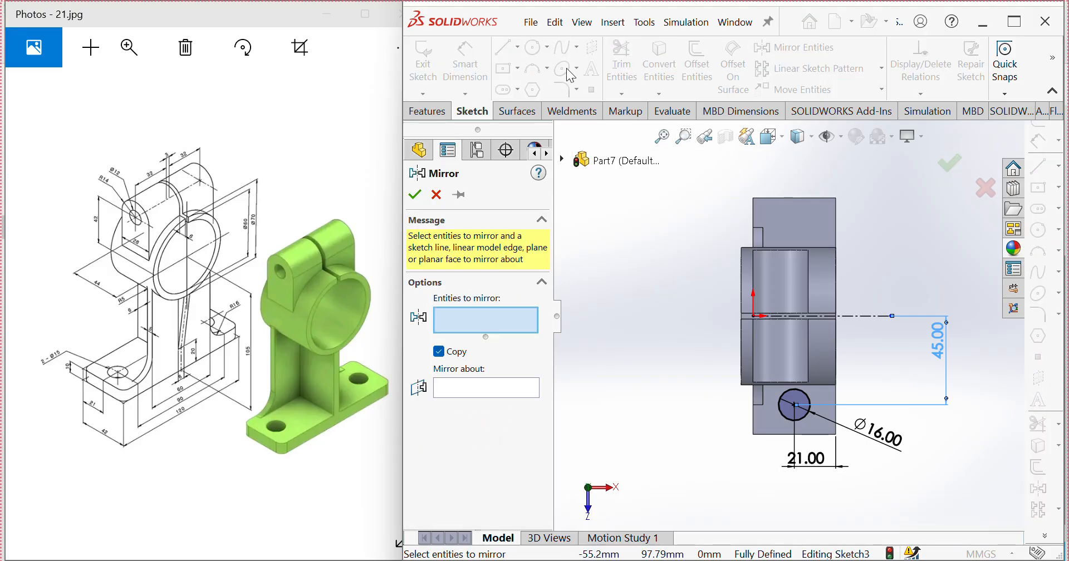
left_click(807, 426)
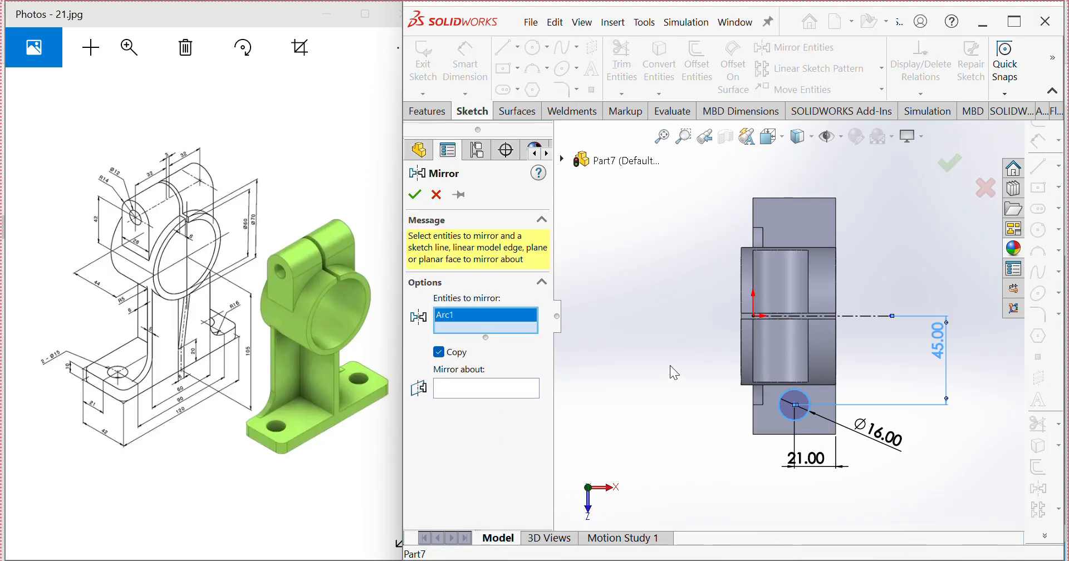
left_click(869, 316)
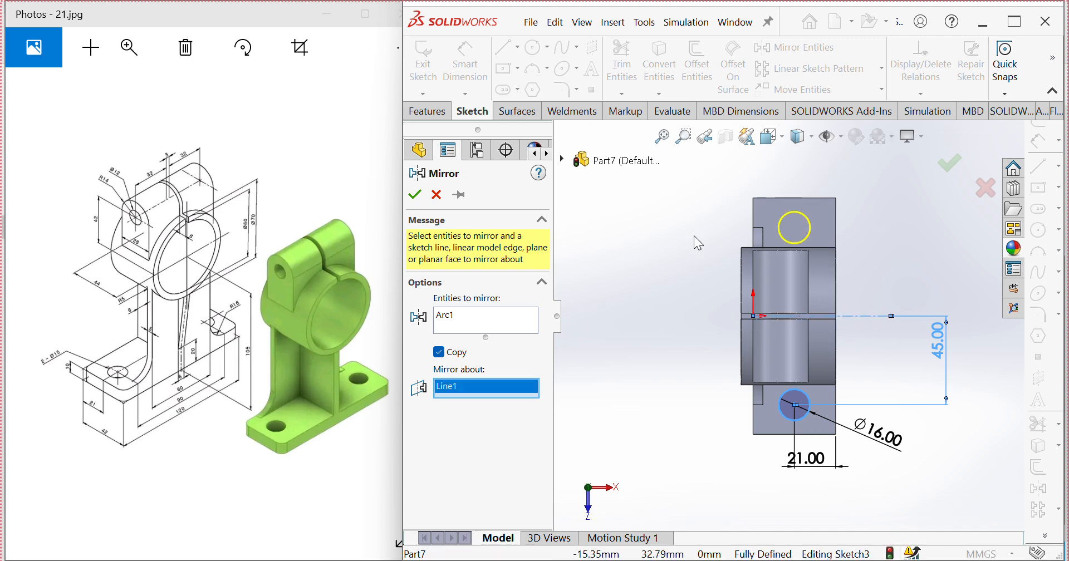
left_click(417, 195)
Step: Cut both 16 mm circles out of the base plate with an extruded cut set to Through All - Both
left_click(428, 111)
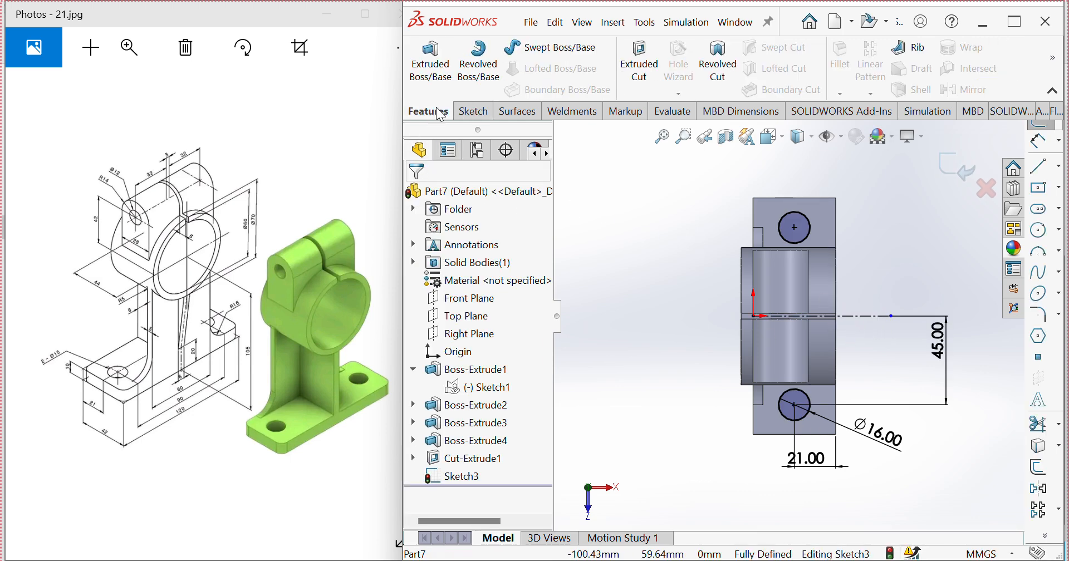
left_click(640, 69)
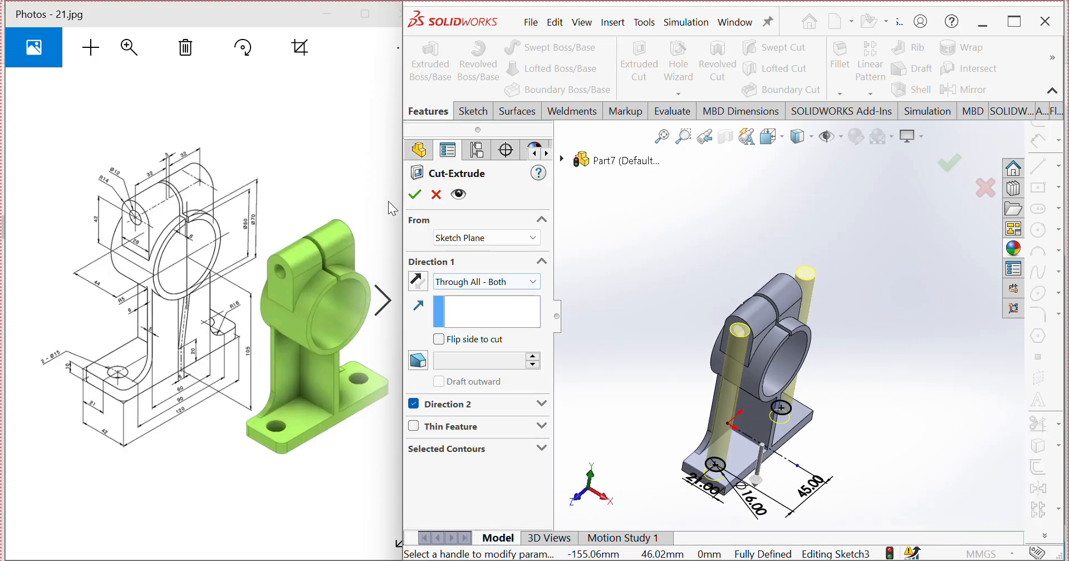
left_click(414, 194)
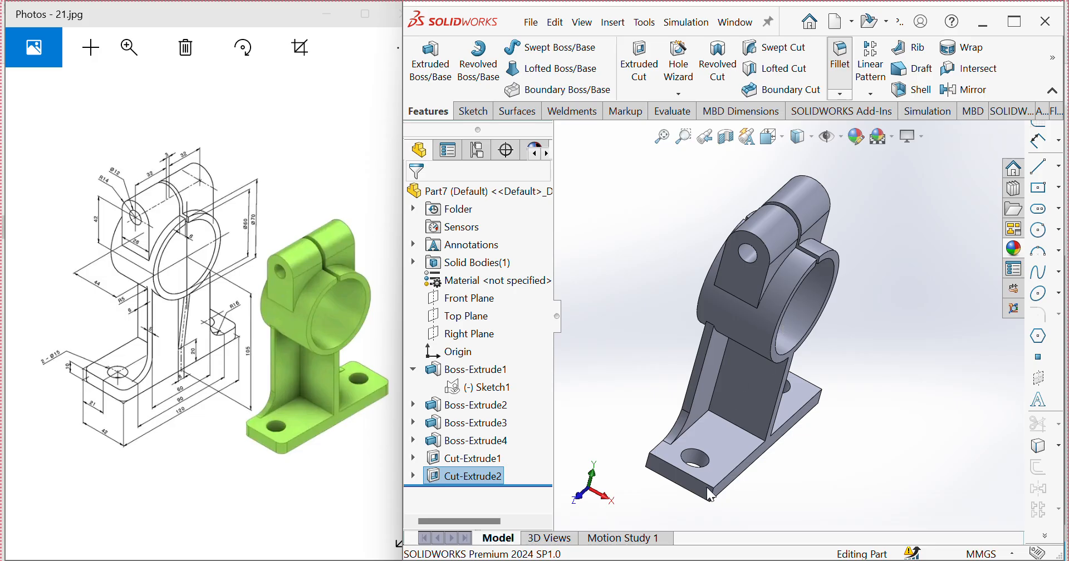
Step: Set up a 5 mm symmetric fillet on the two vertical corner edges at the front end of the base plate
scroll(710, 494, "down", 5)
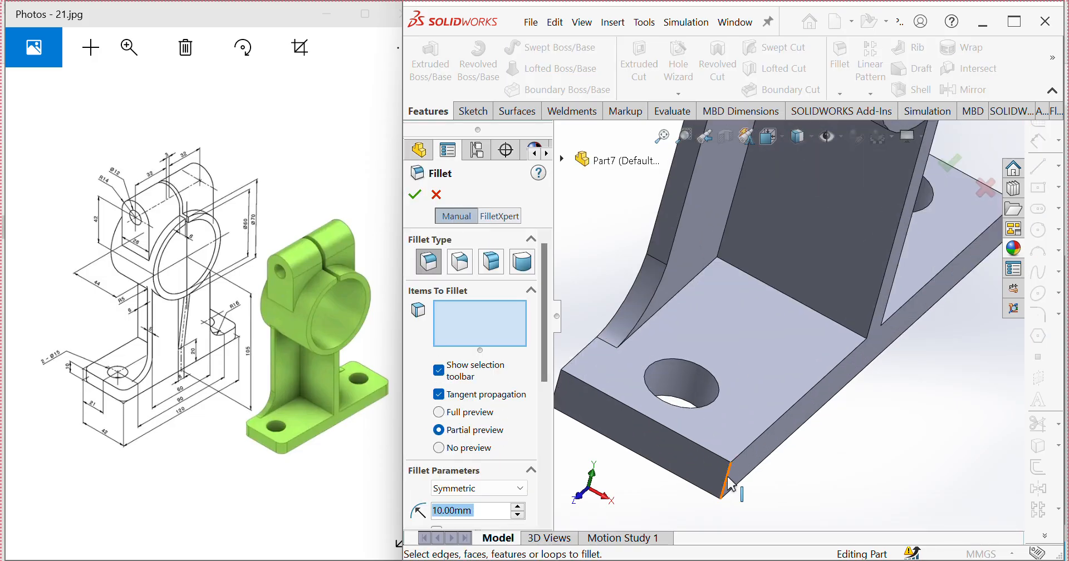
left_click(728, 478)
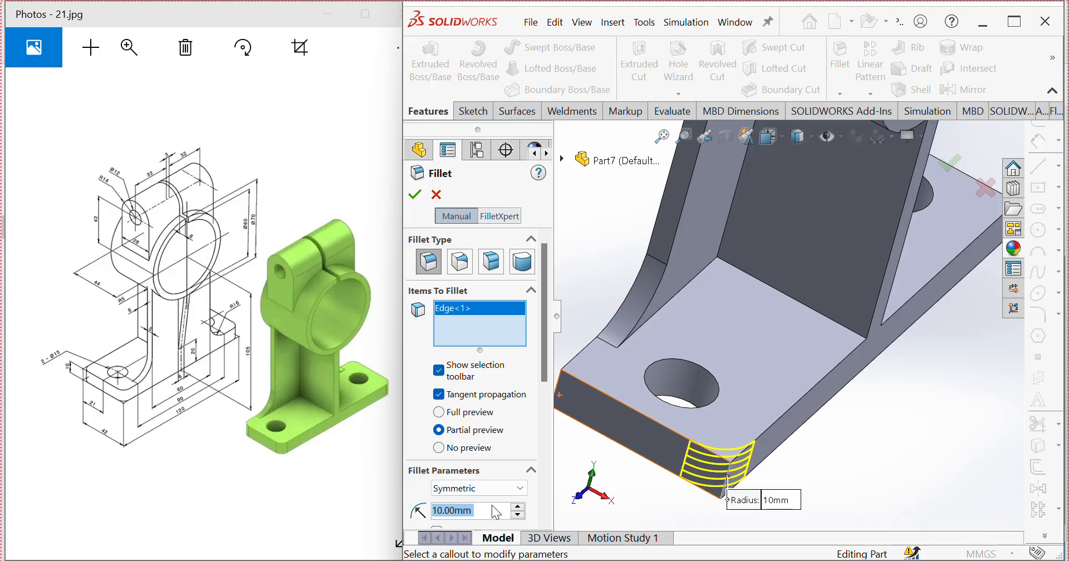
type("5")
key("Return")
middle_click_drag(588, 440, 575, 407)
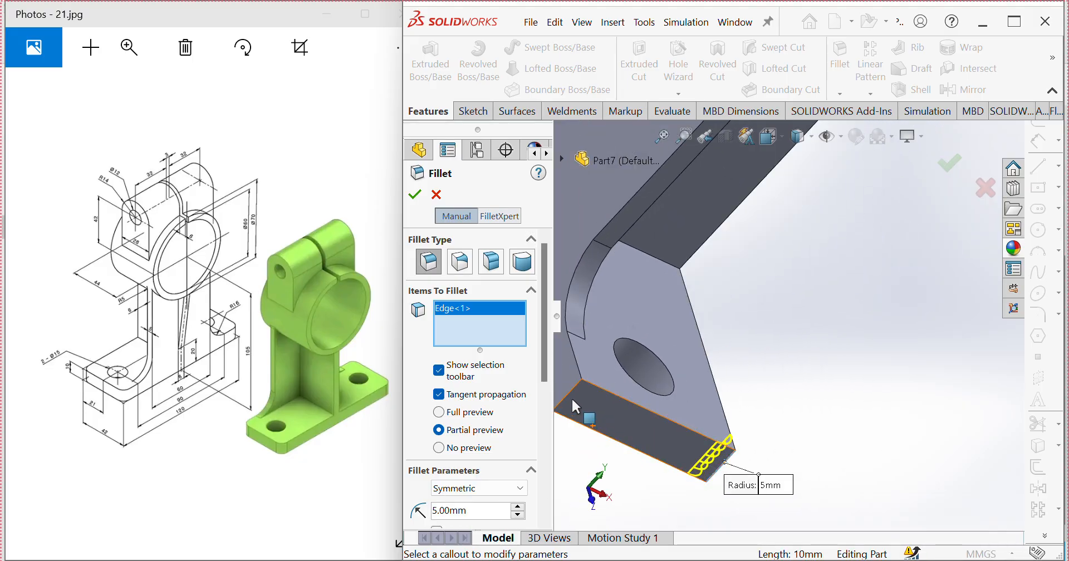
left_click(572, 390)
Step: Add the two vertical corner edges at the base plate's far end to the fillet and apply it
scroll(698, 384, "up", 5)
middle_click_drag(698, 384, 666, 329)
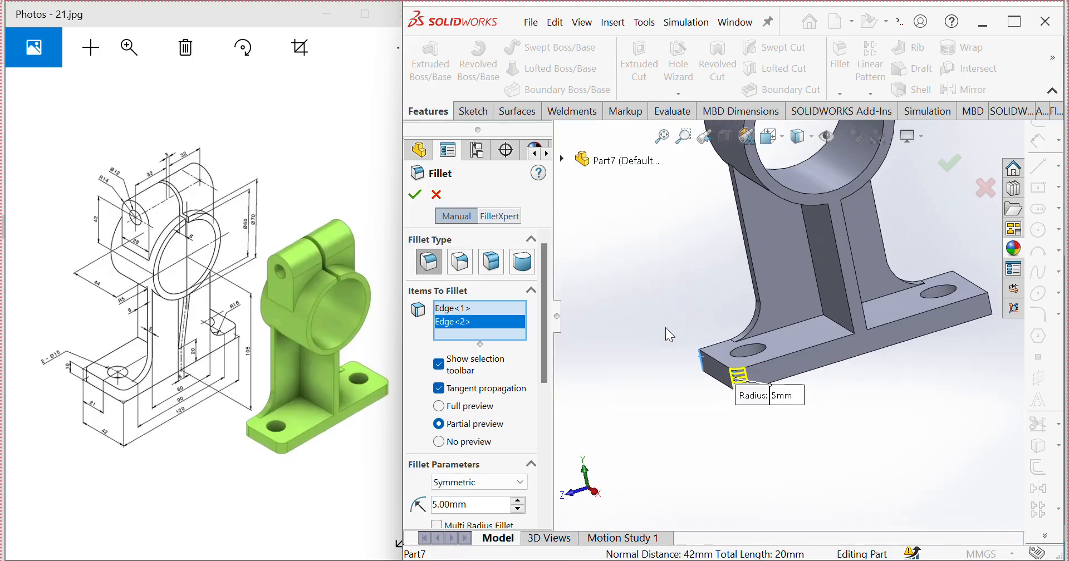
scroll(667, 328, "up", 1)
scroll(938, 299, "down", 2)
middle_click_drag(936, 301, 878, 329)
scroll(945, 321, "down", 3)
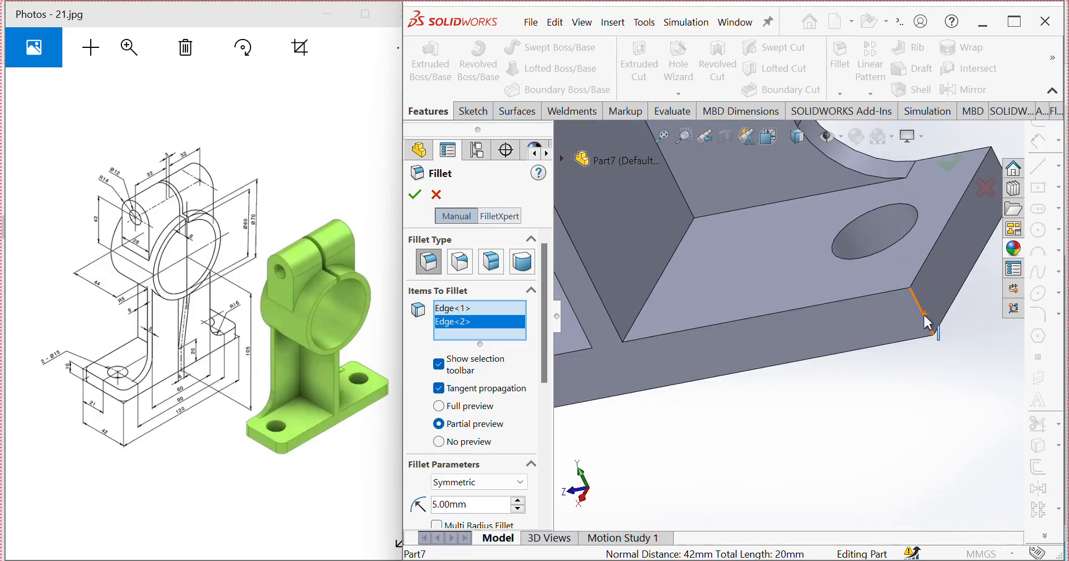
left_click(925, 316)
scroll(925, 317, "up", 3)
middle_click_drag(919, 286, 868, 323)
scroll(935, 224, "down", 4)
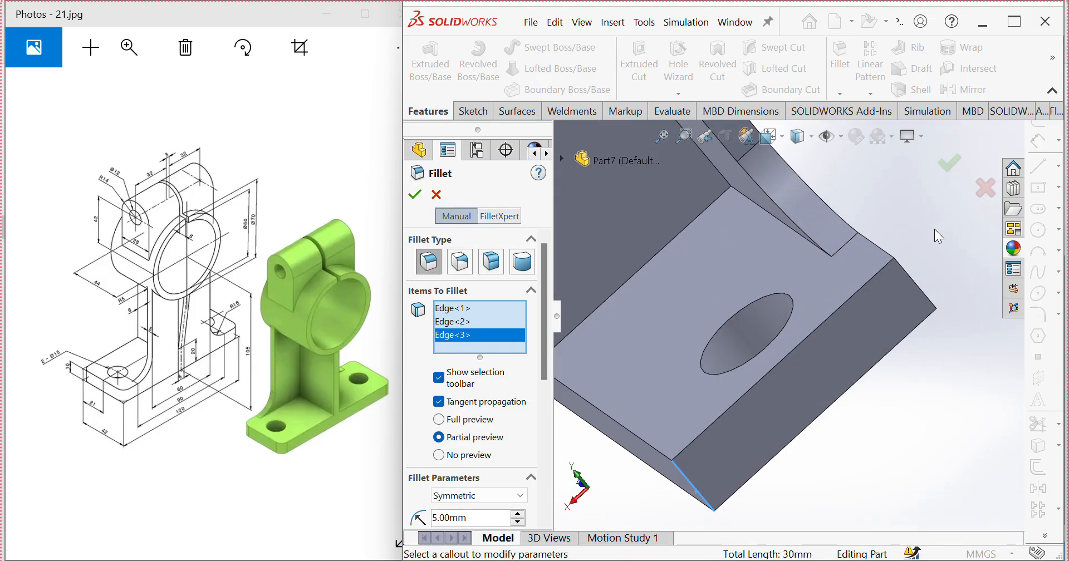
left_click(912, 279)
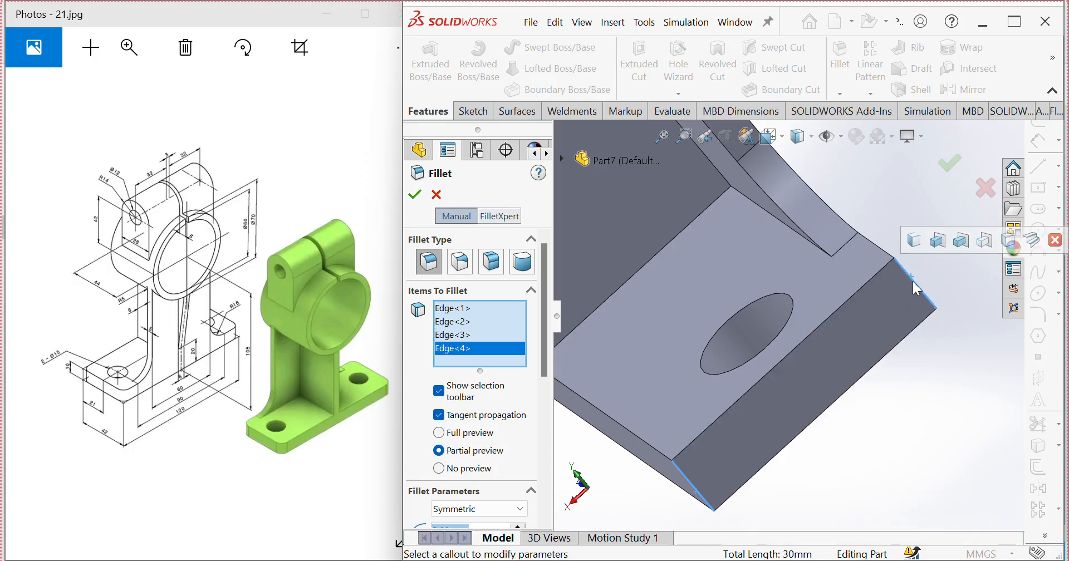
scroll(914, 278, "up", 4)
scroll(914, 278, "up", 4)
middle_click_drag(913, 278, 962, 240)
scroll(962, 240, "up", 1)
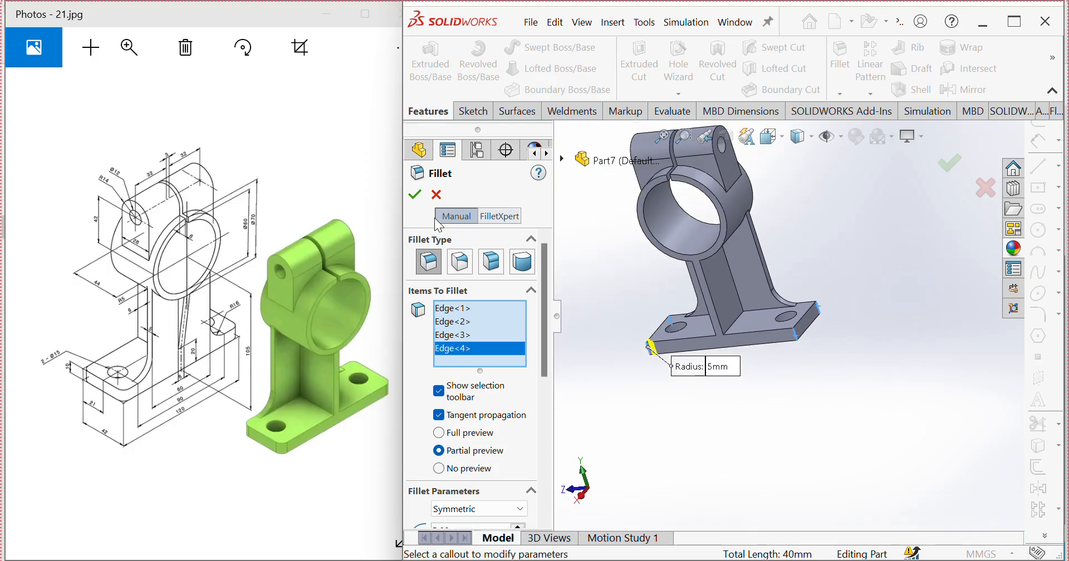
left_click(415, 195)
Step: In an isometric view, replace the fillet in the appearance selection with the whole part and apply a light green color
middle_click_drag(769, 325, 817, 323)
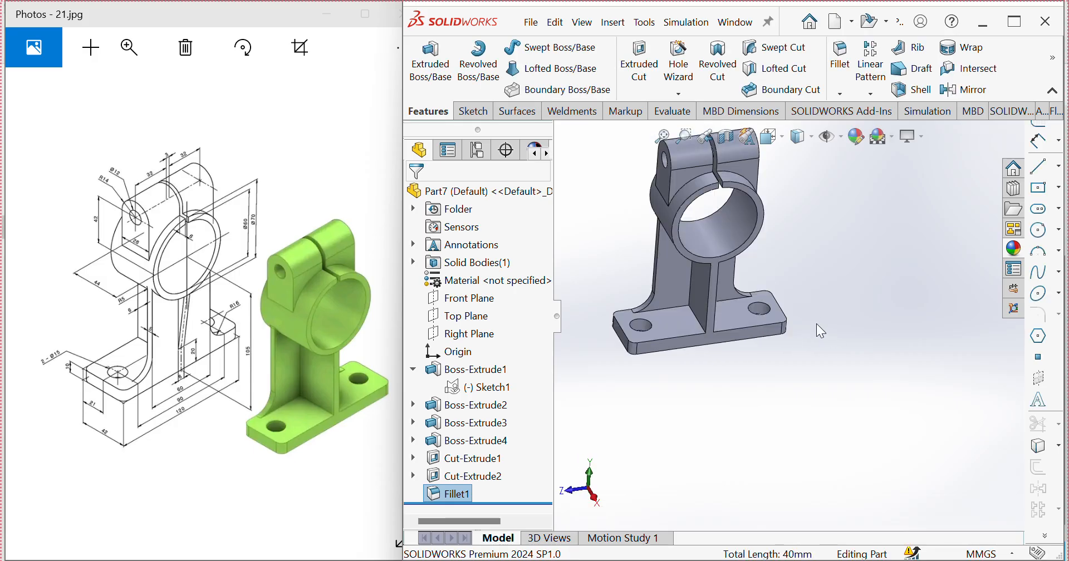
key("ctrl+7")
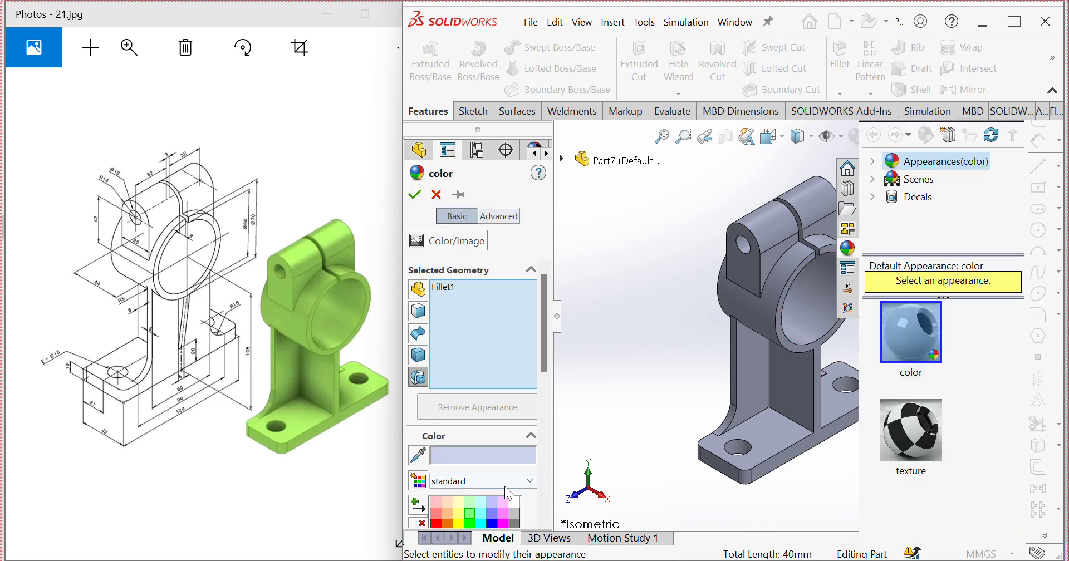
right_click(449, 289)
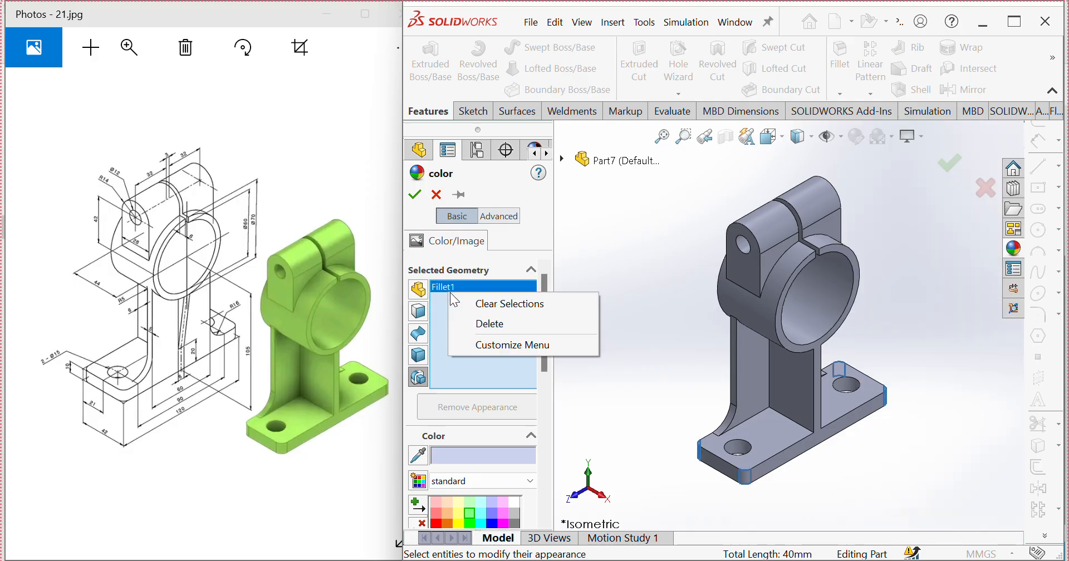
left_click(490, 324)
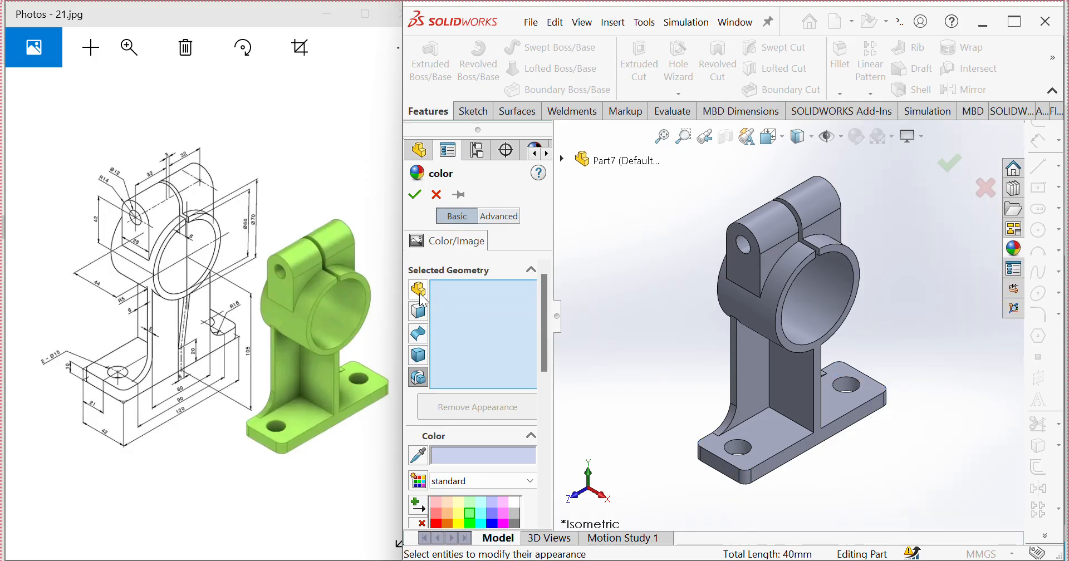
left_click(761, 329)
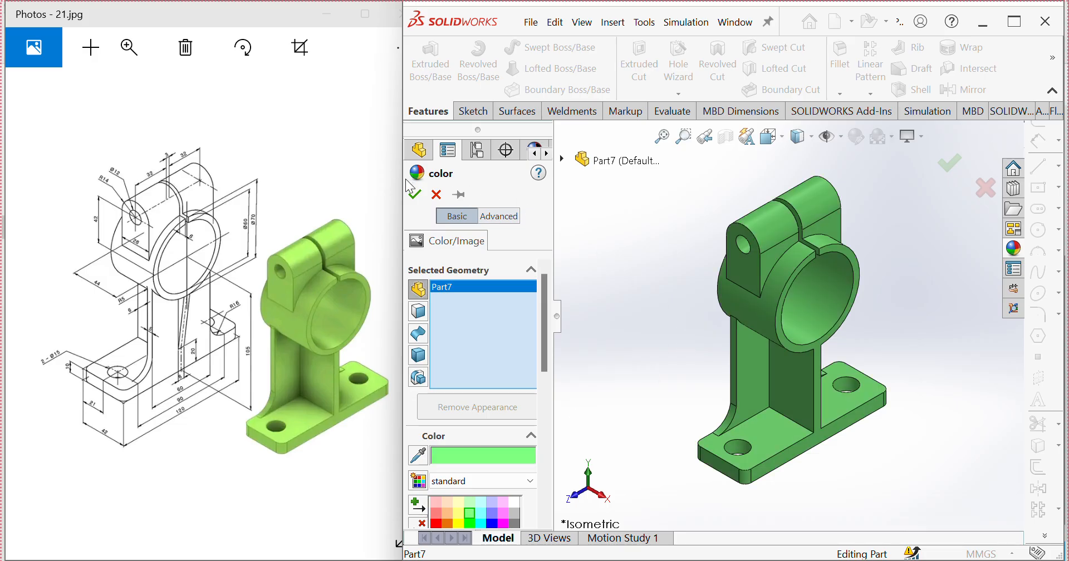
left_click(415, 194)
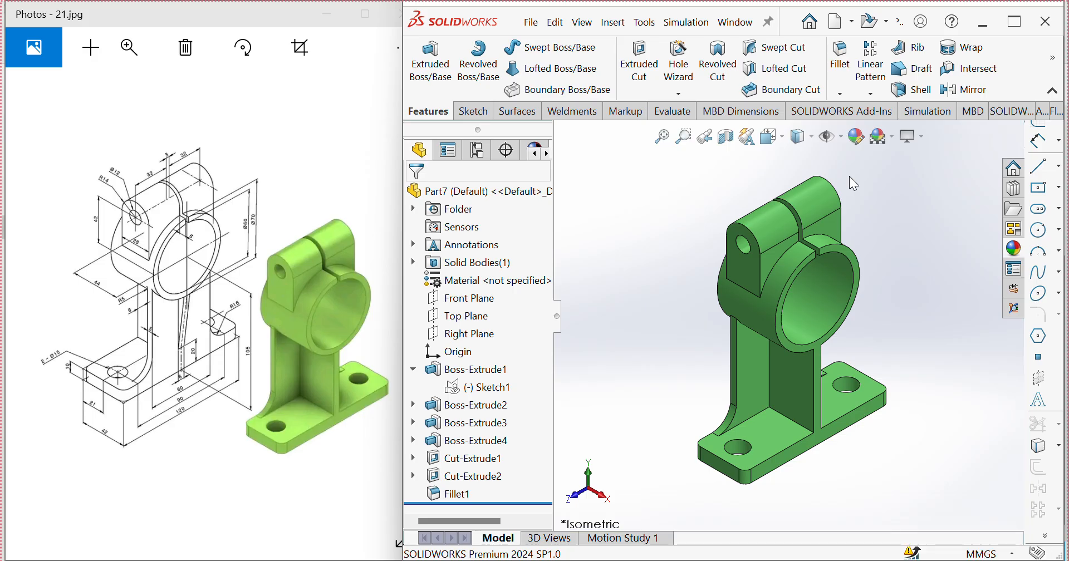